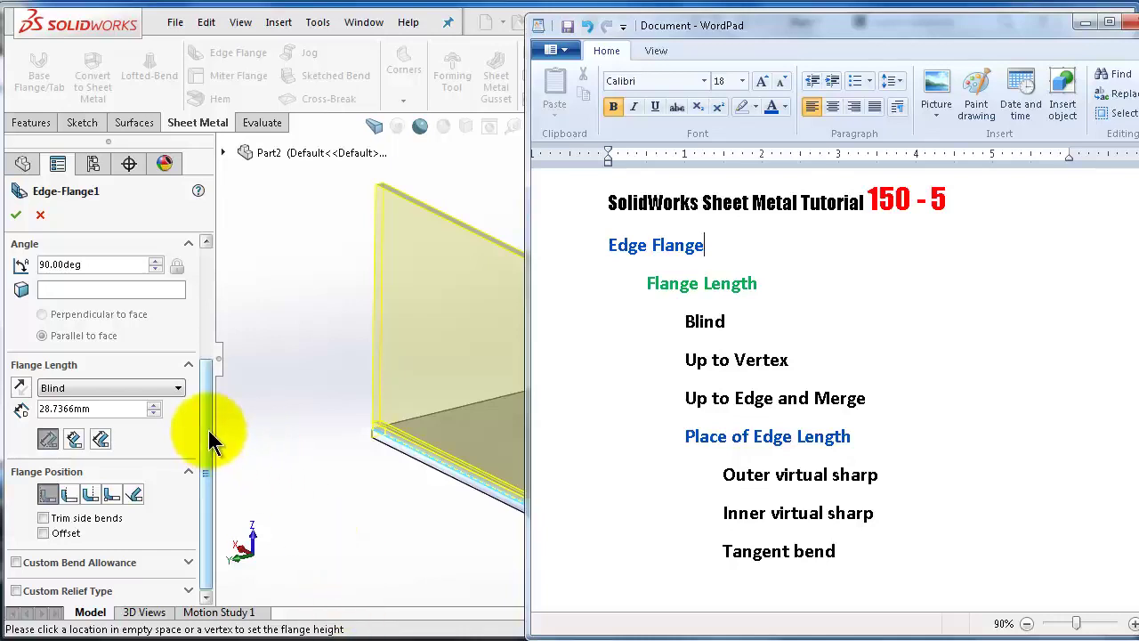
- Set the example flange to Outer Virtual Sharp, then move to a new AISI 316 stainless Part1
mouse_move(209, 430)
left_mouse_down()
mouse_move(208, 340)
mouse_move(219, 316)
left_mouse_up()
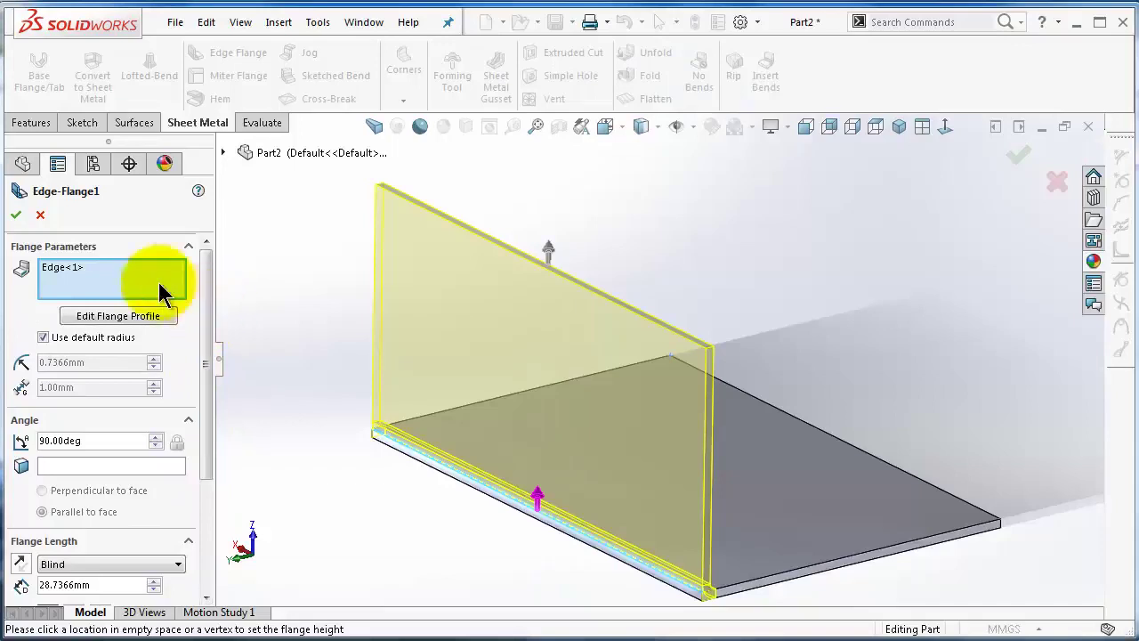
left_click_drag(205, 272, 206, 400)
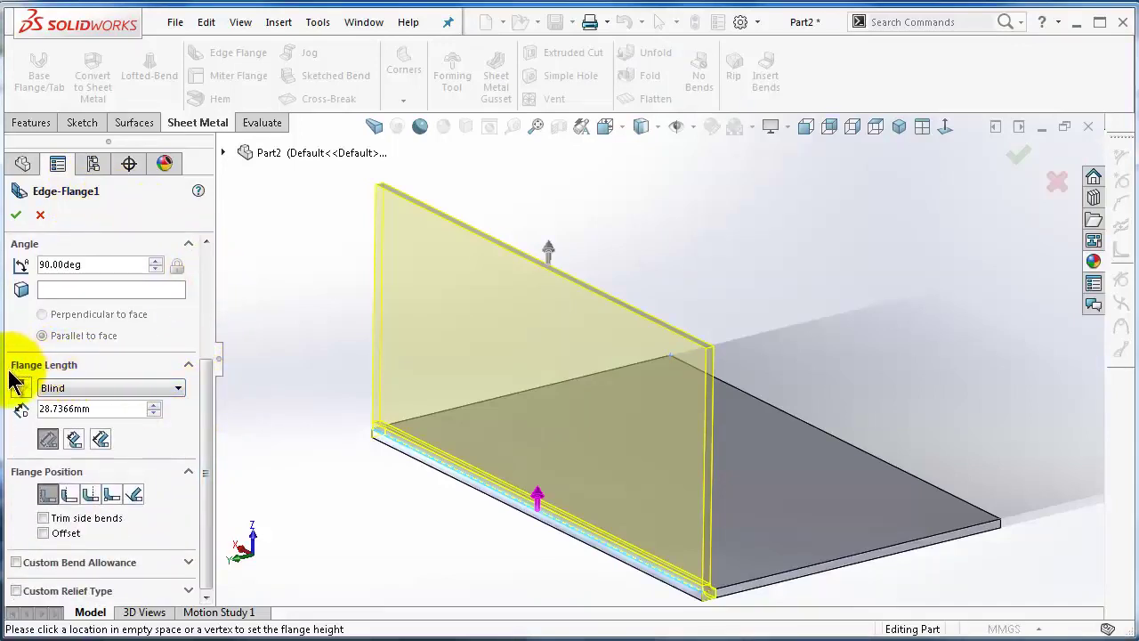
left_click(49, 438)
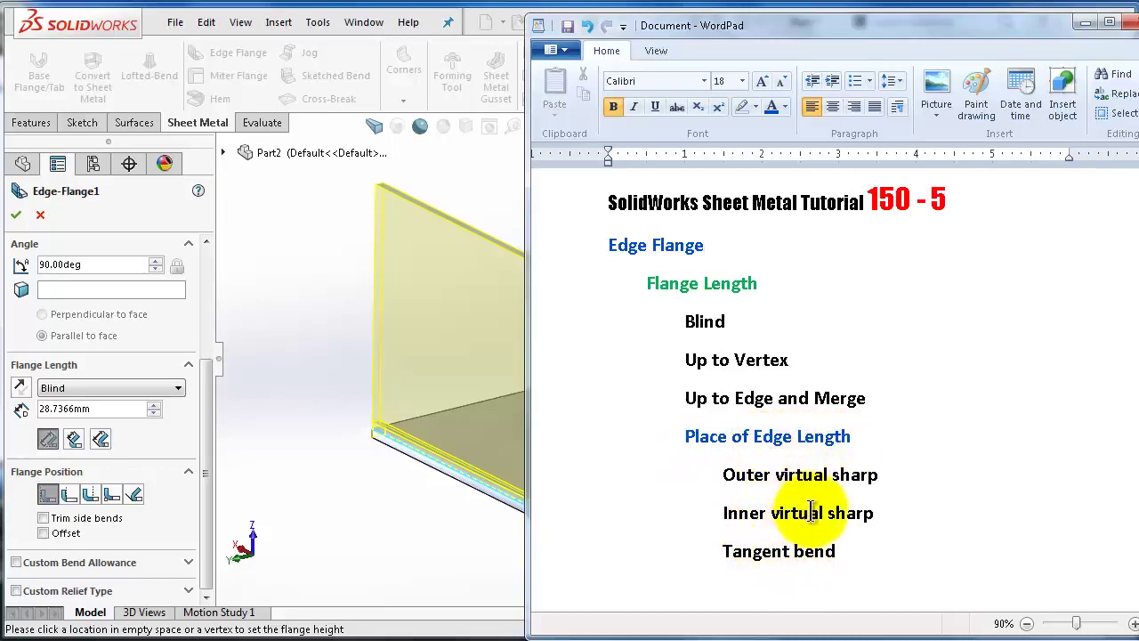
left_click_drag(203, 390, 205, 285)
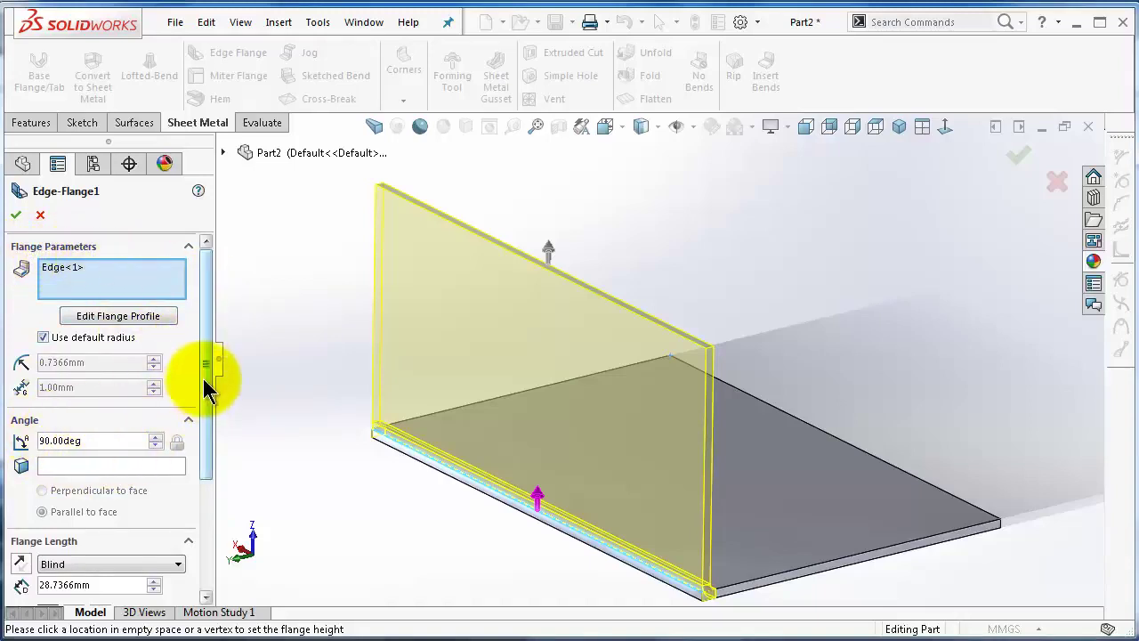
left_click_drag(205, 378, 209, 440)
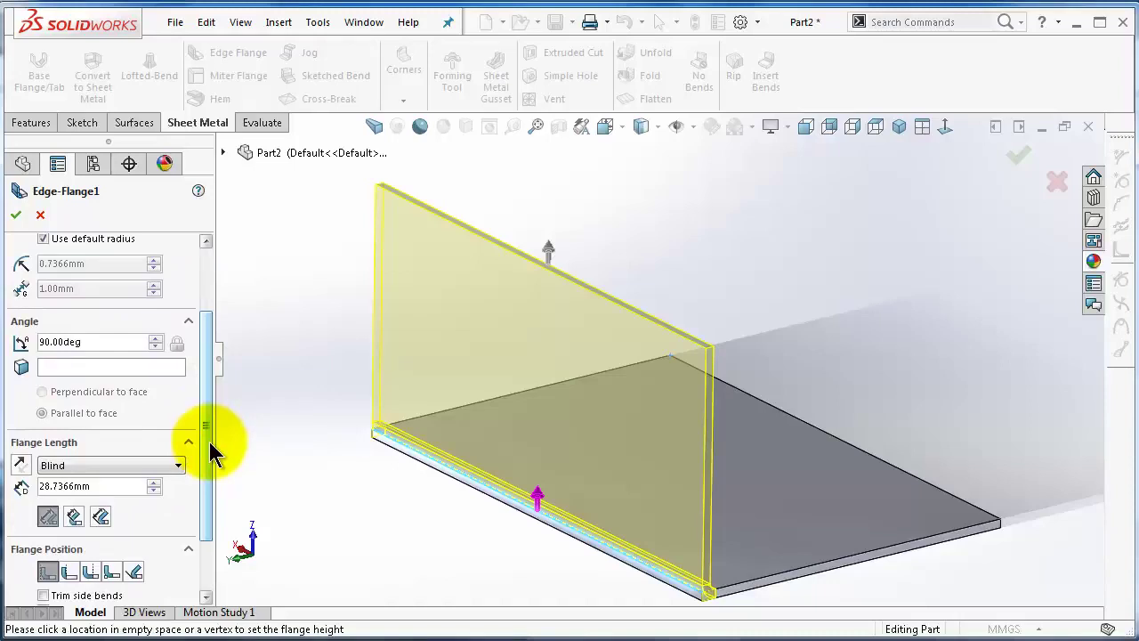
left_click_drag(209, 441, 203, 474)
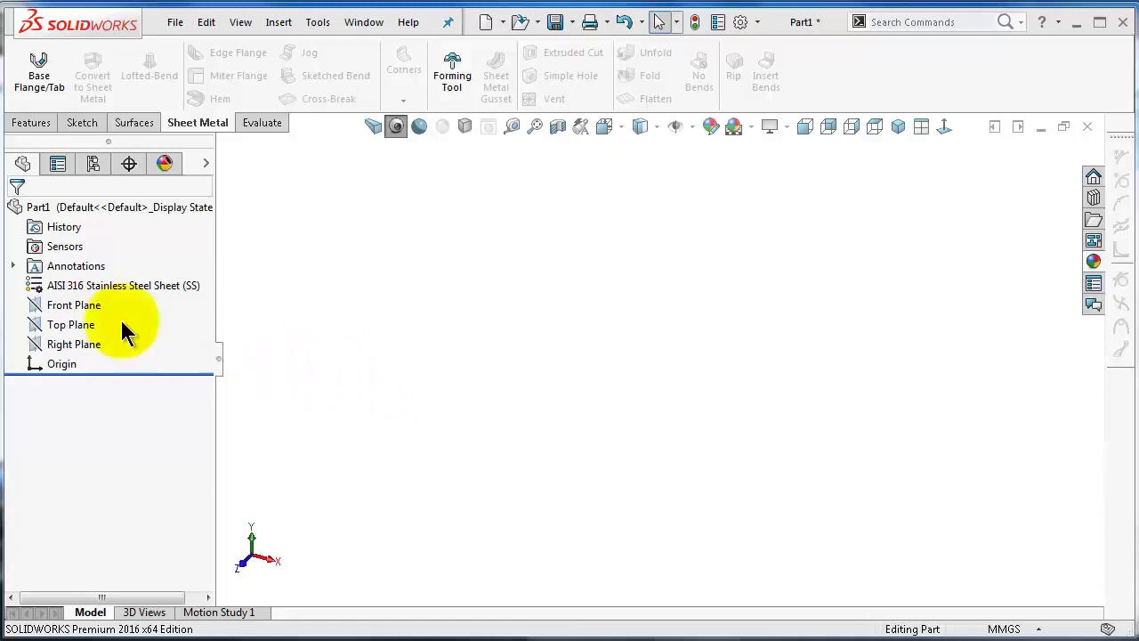
- Sketch an open three-line U-profile on the Front Plane
left_click(80, 311)
left_click(92, 278)
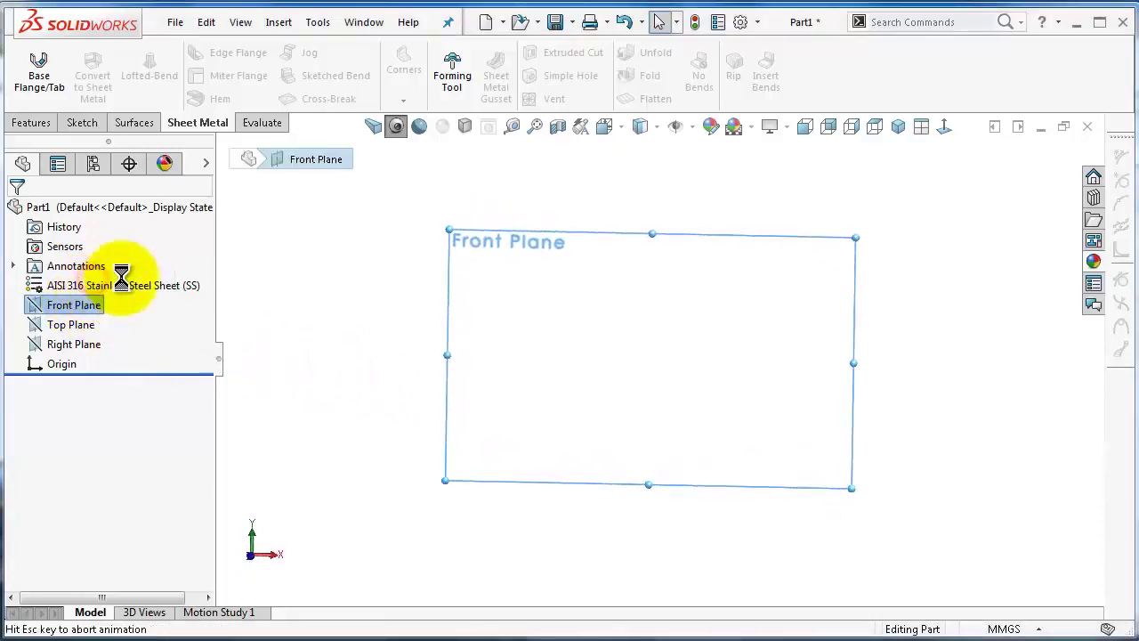
left_click(121, 53)
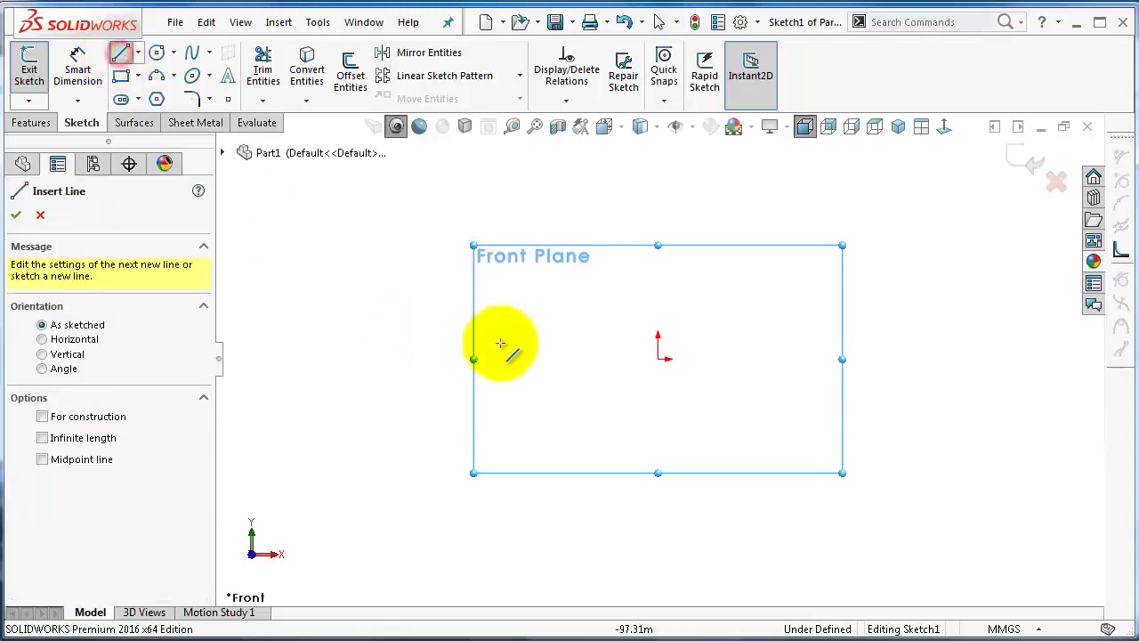
left_click(519, 266)
left_click(520, 359)
left_click(865, 354)
left_click(865, 259)
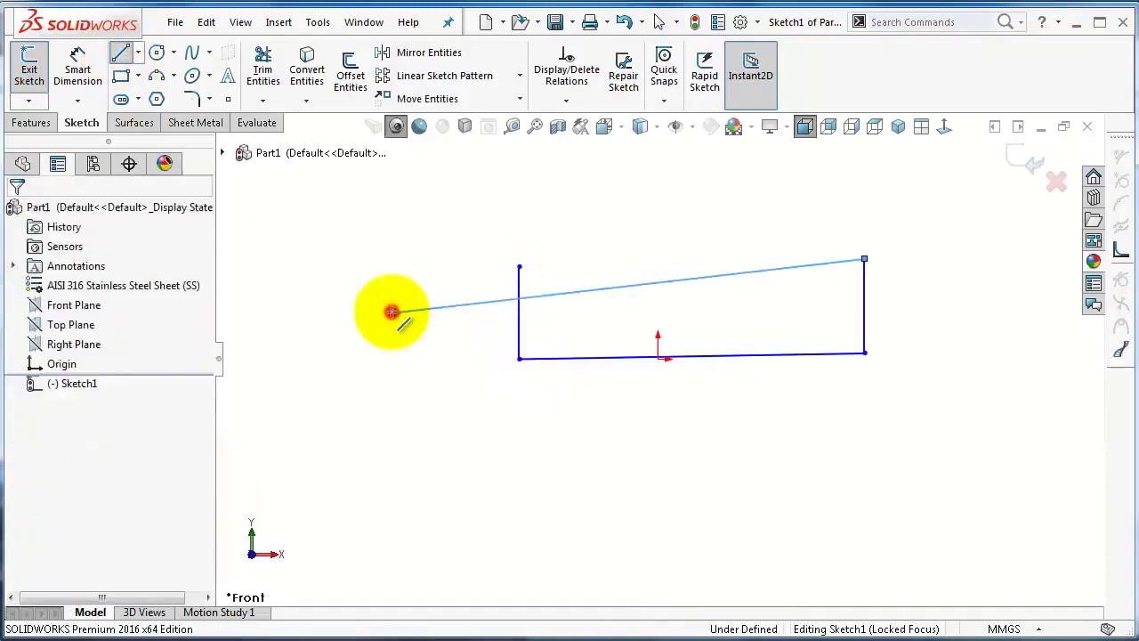
- Dimension the U's side height to 50 mm and its base to 100 mm
left_click(77, 72)
left_click(520, 303)
left_click(489, 287)
type("50")
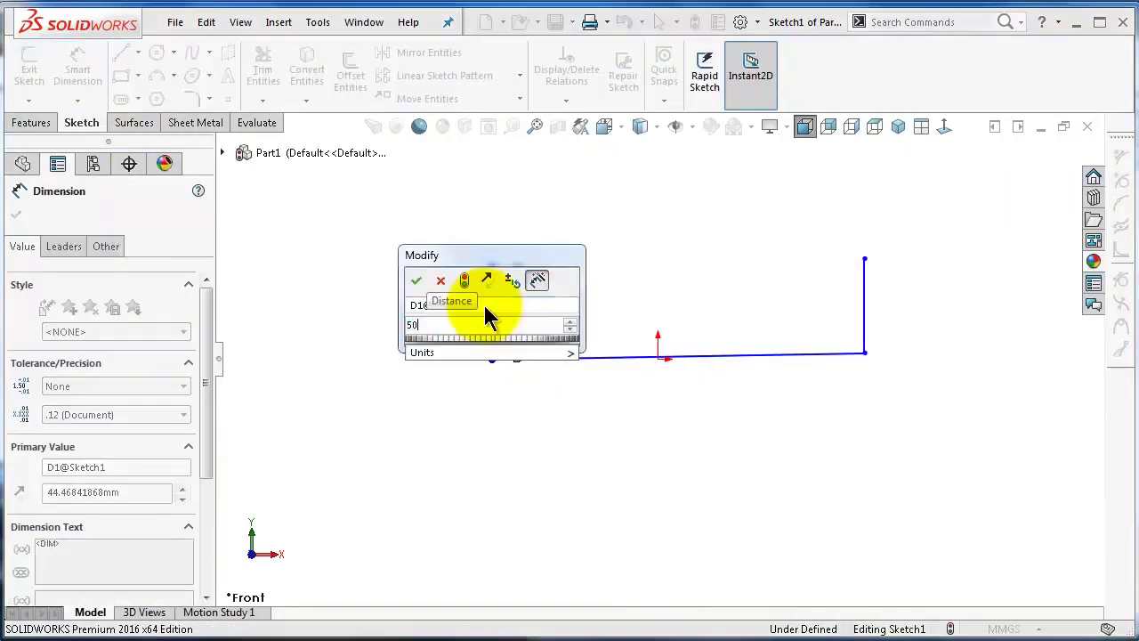
key("Return")
left_click(552, 356)
left_click(557, 432)
type("100")
key("Return")
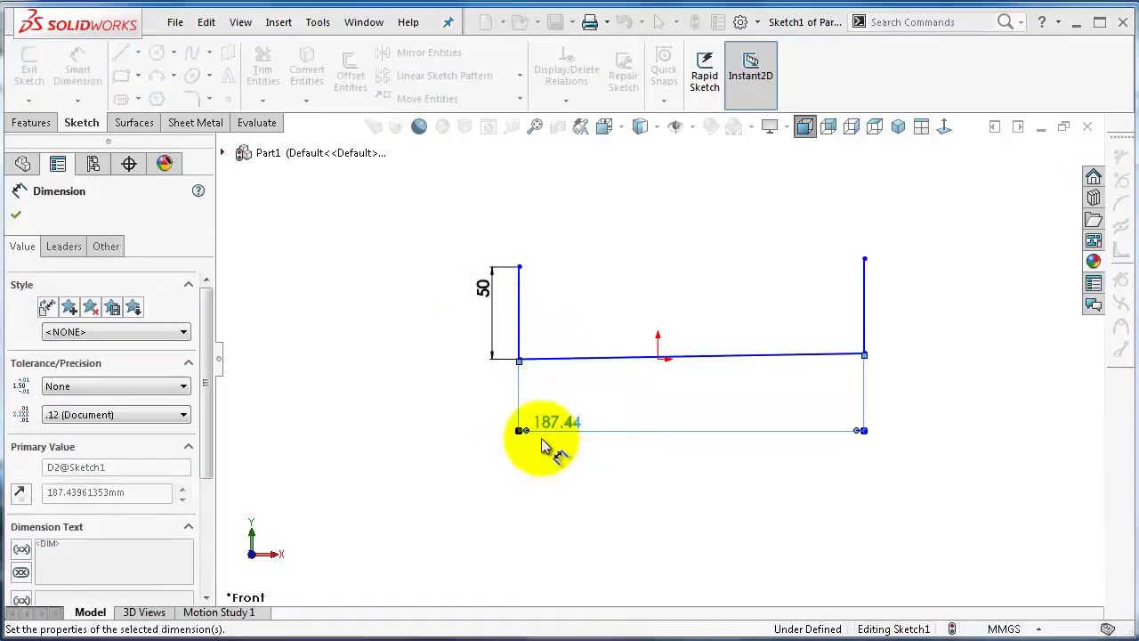
key("Escape")
- Make the base horizontal, the sides parallel, and the base midpoint on the origin
left_click(639, 357)
left_click(682, 287)
left_click(822, 338)
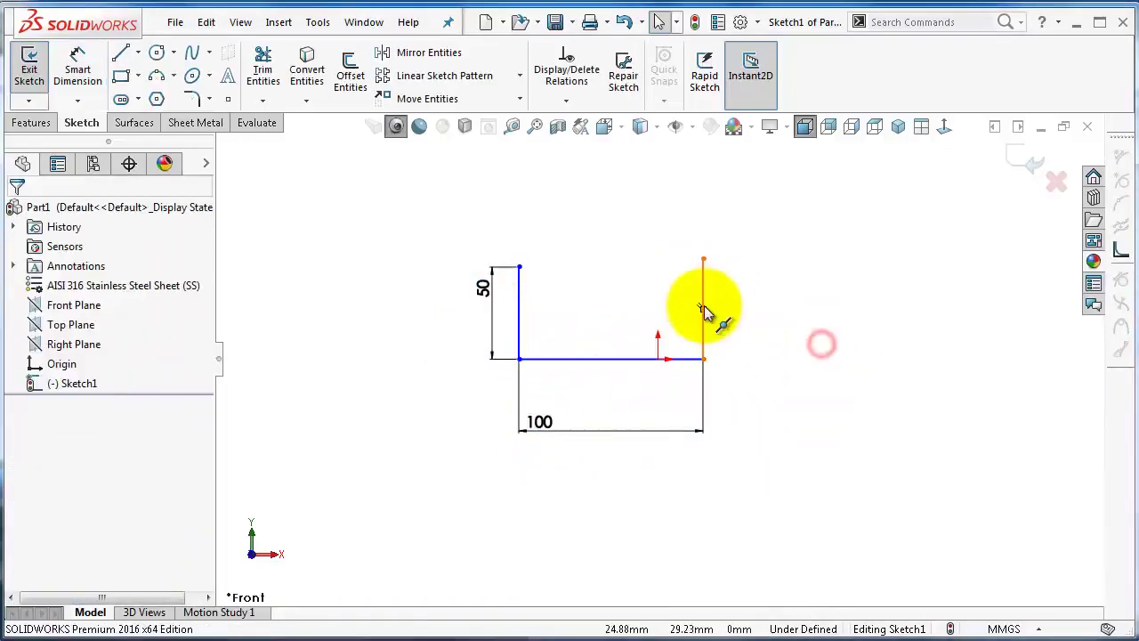
left_click(704, 294)
left_click(520, 294, "ctrl")
left_click(656, 193)
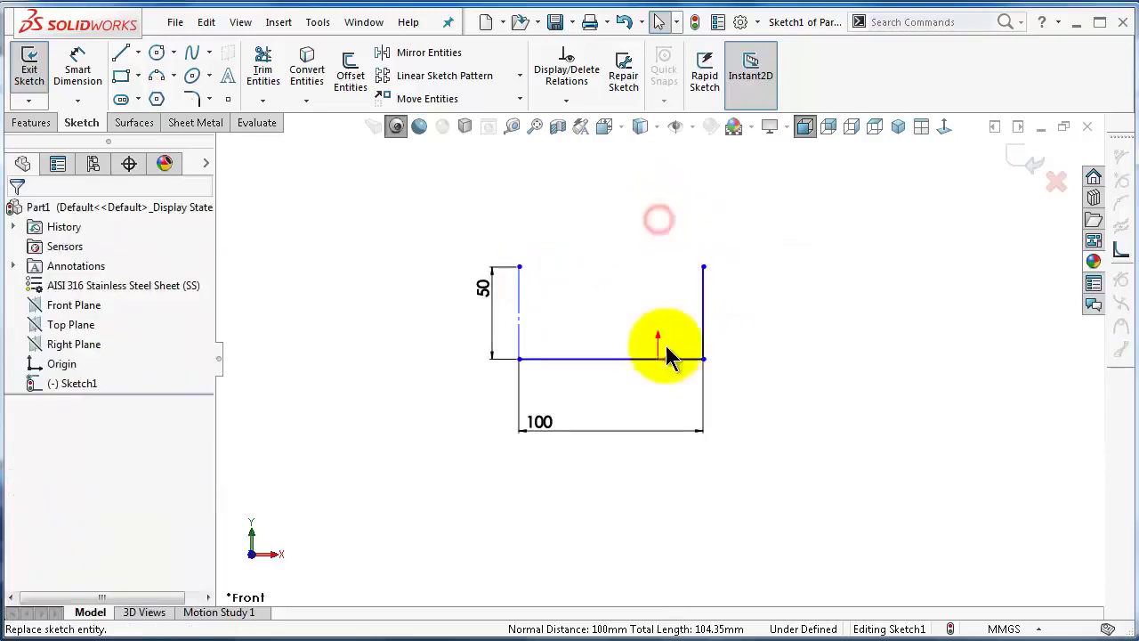
left_click(691, 359, "ctrl")
left_click(735, 286)
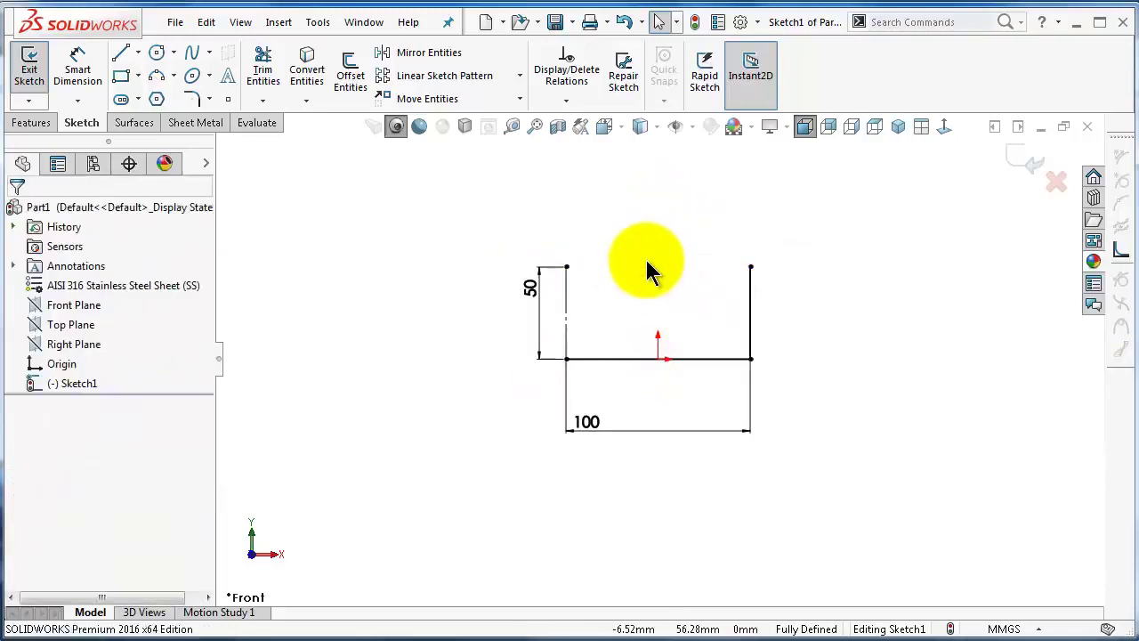
- Tilt the sketch into an angled 3D view and bring up the Sheet Metal commands
key("Left")
key("Up")
left_click(591, 280)
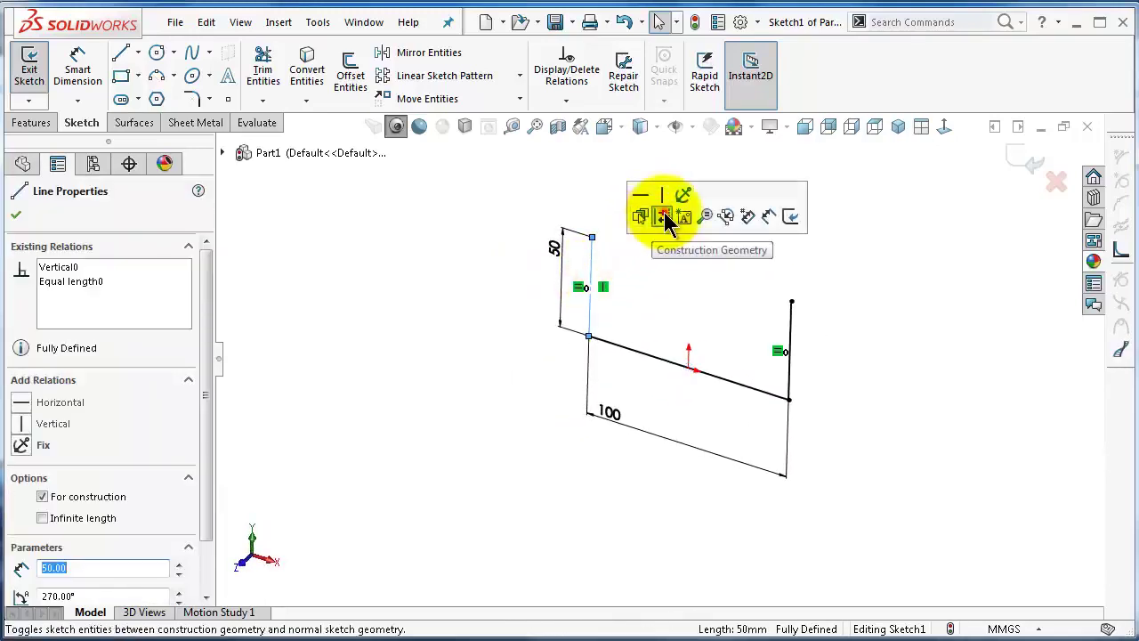
left_click(460, 230)
left_click(30, 122)
left_click(196, 122)
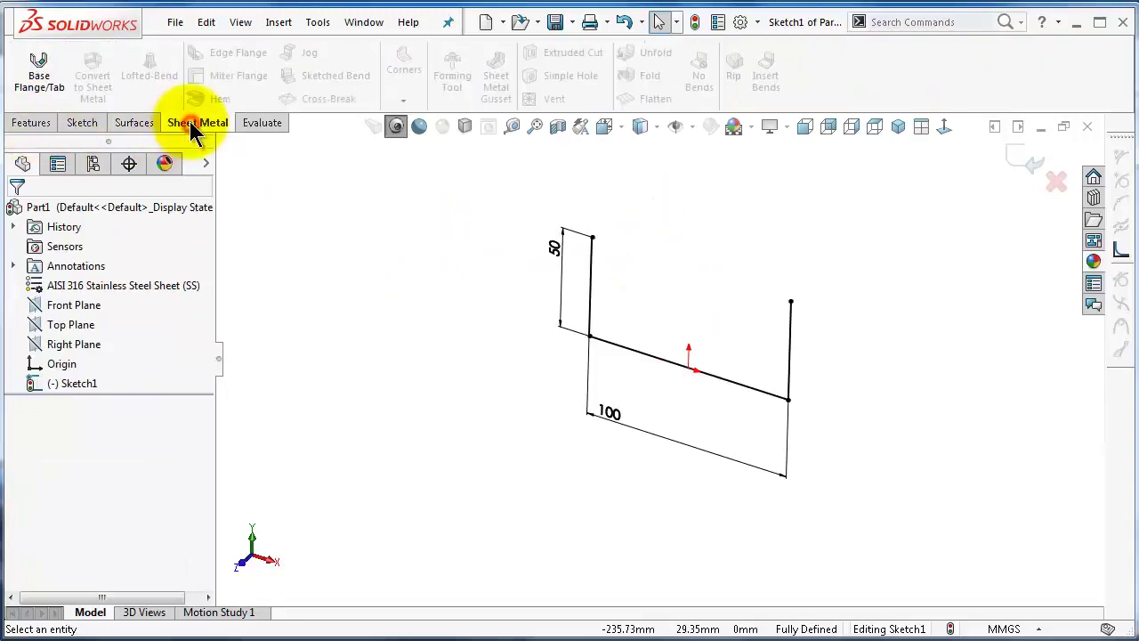
- Create a Base Flange from the U sketch with K-factor 0.4 and 100 mm Blind depth
left_click(58, 91)
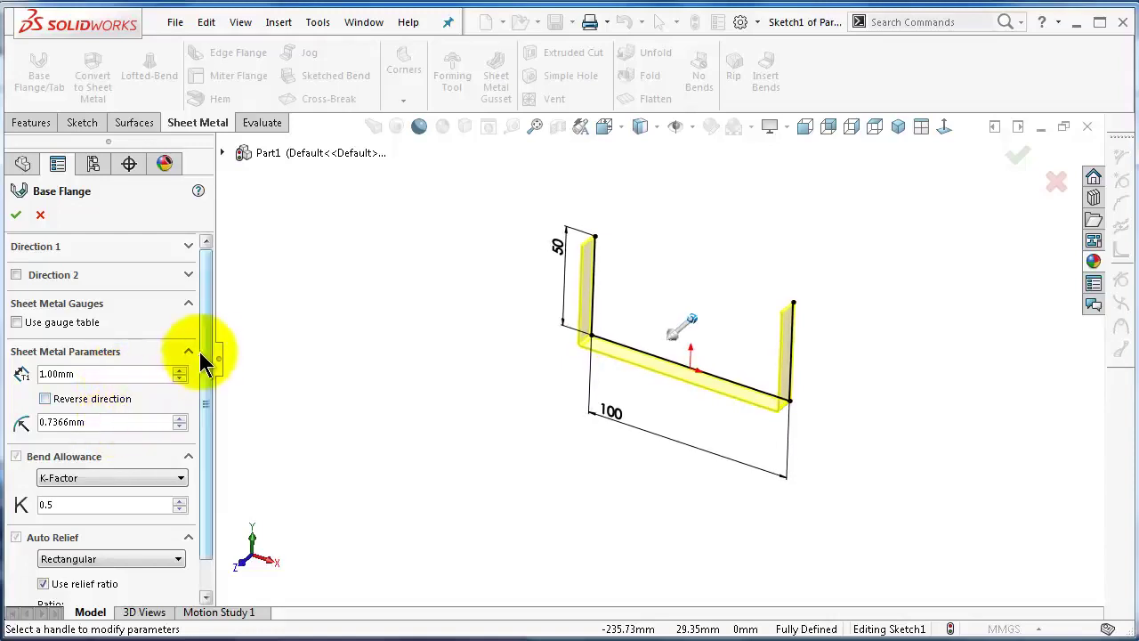
scroll(201, 353, "down", 1)
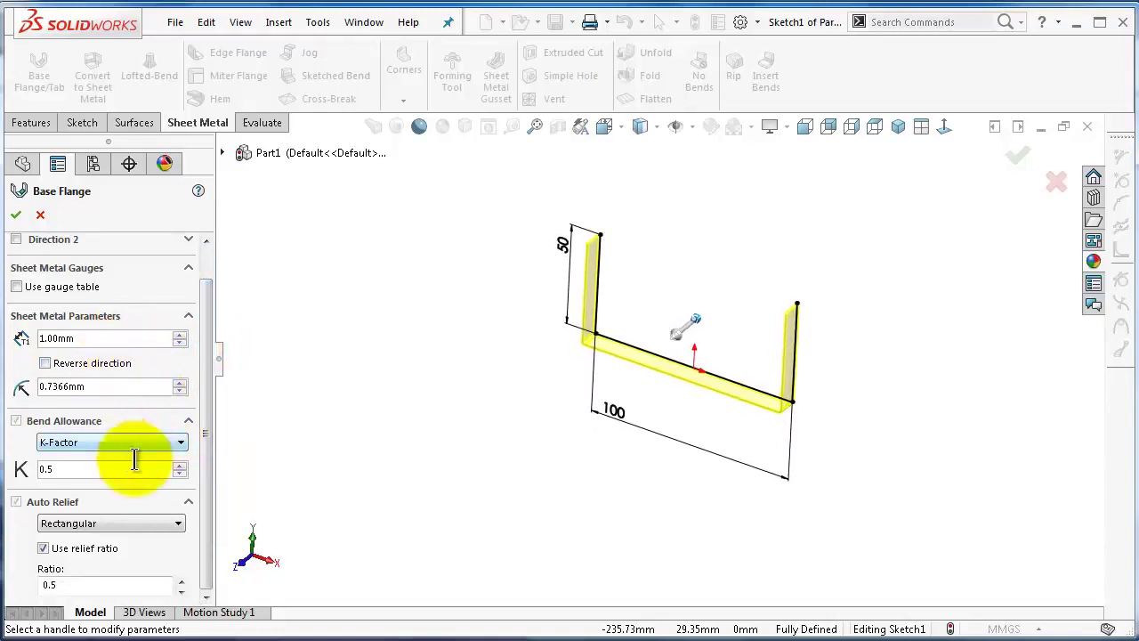
left_click_drag(76, 470, 48, 475)
type("0.4")
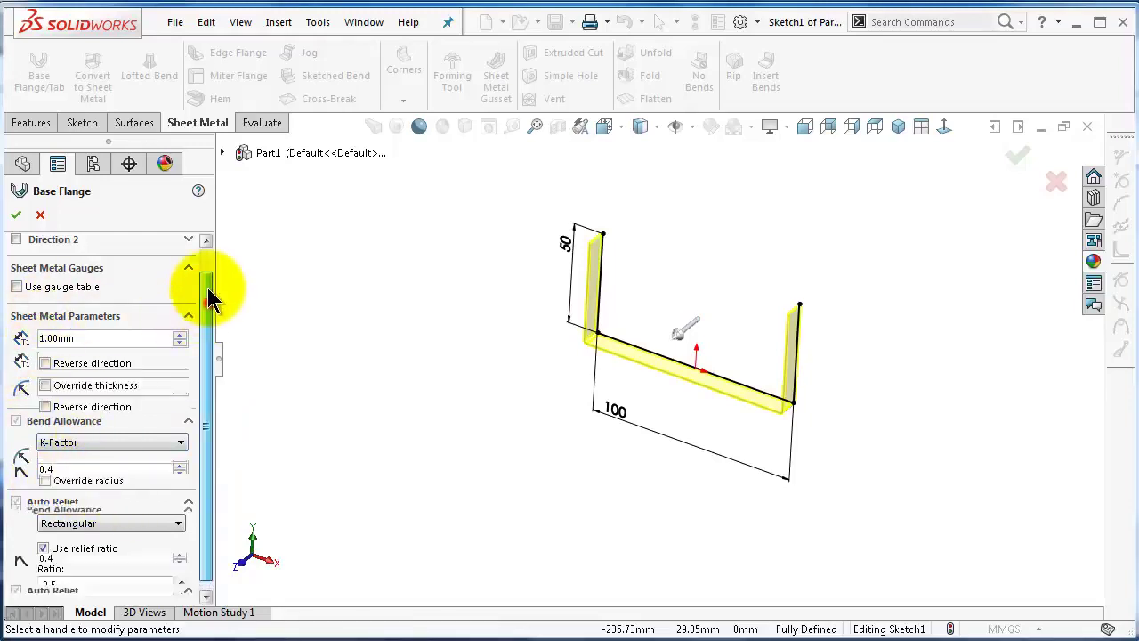
left_click_drag(209, 300, 207, 276)
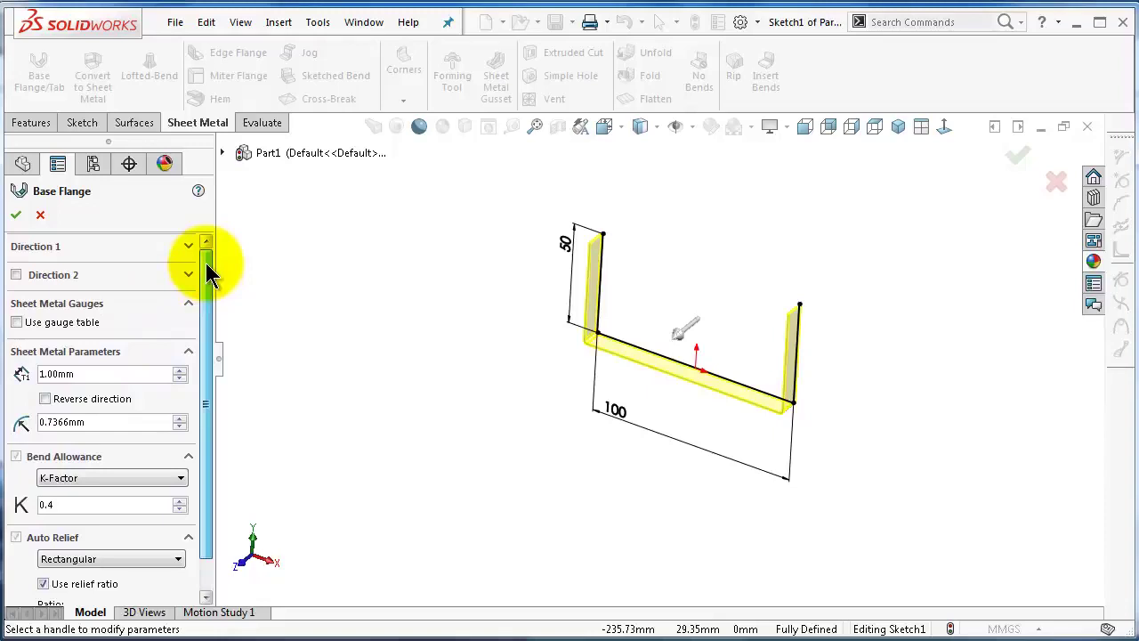
left_click(191, 248)
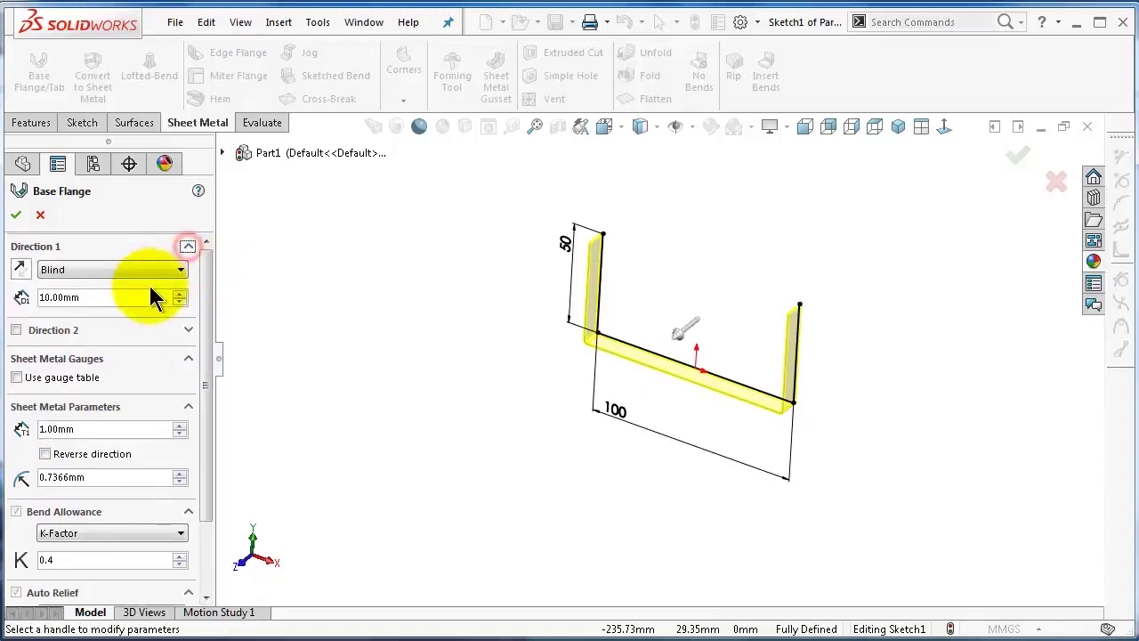
double_click(46, 298)
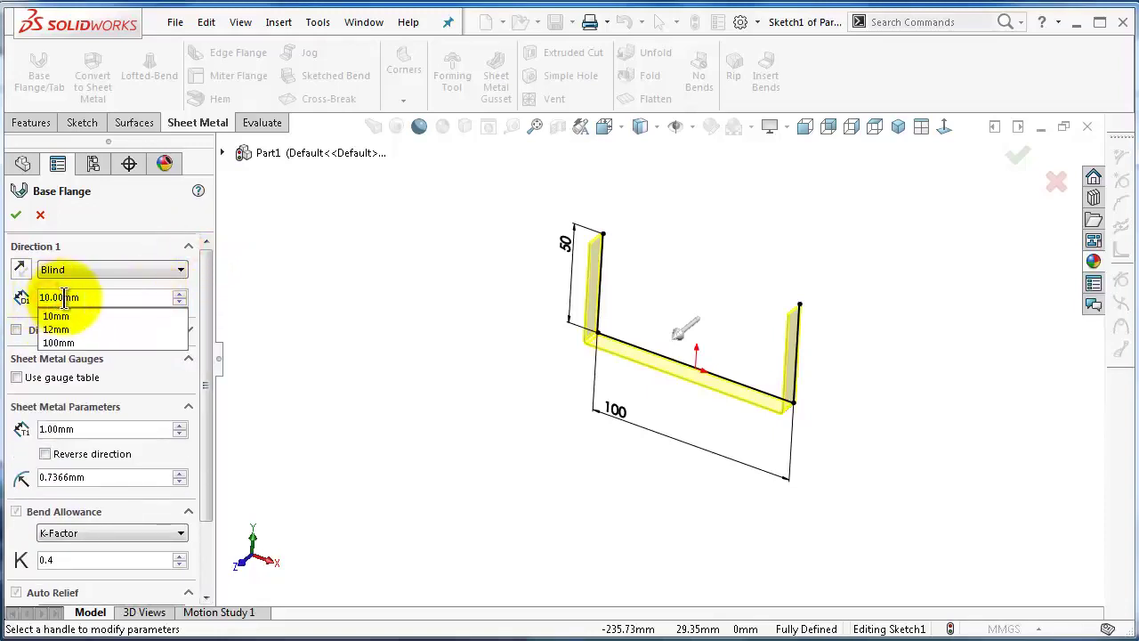
type("100")
key("Return")
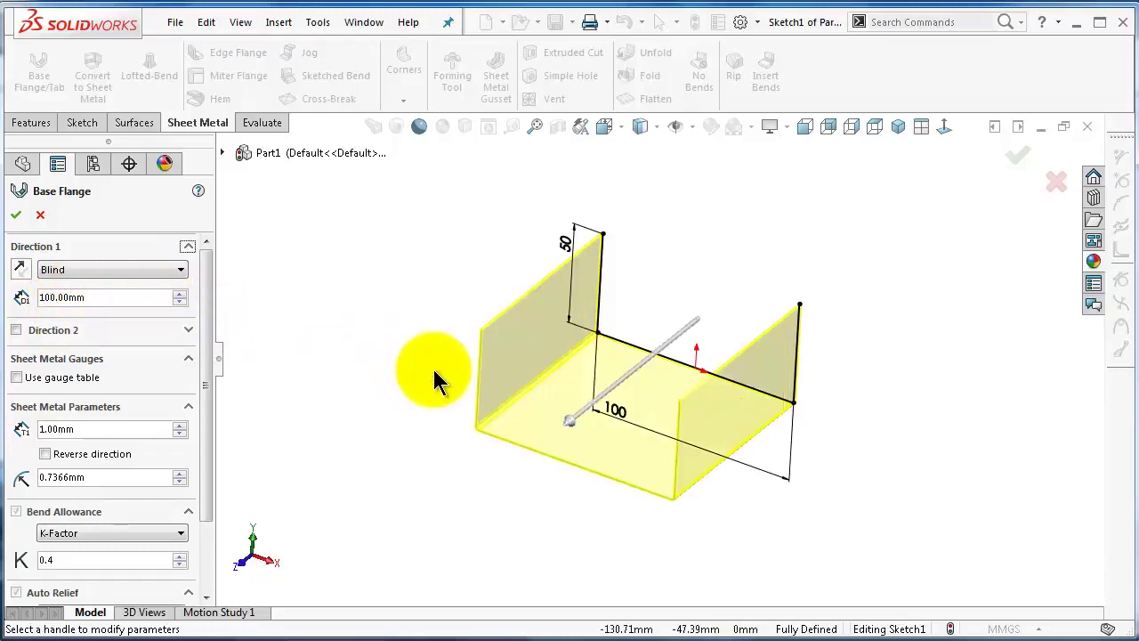
left_click(16, 215)
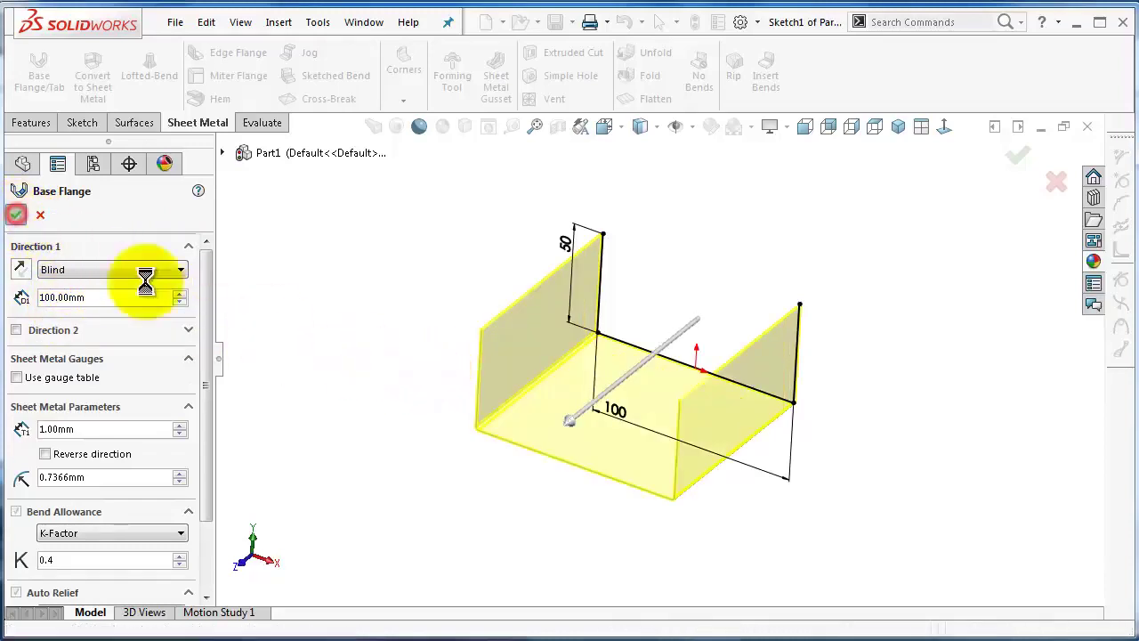
left_click(407, 354)
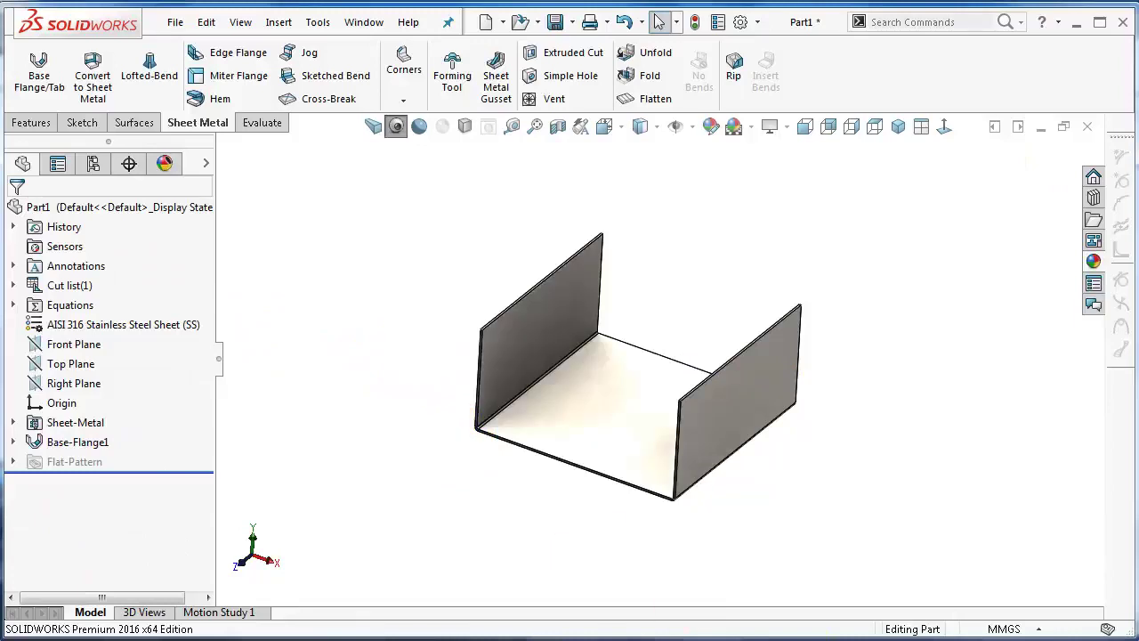
left_click(932, 488)
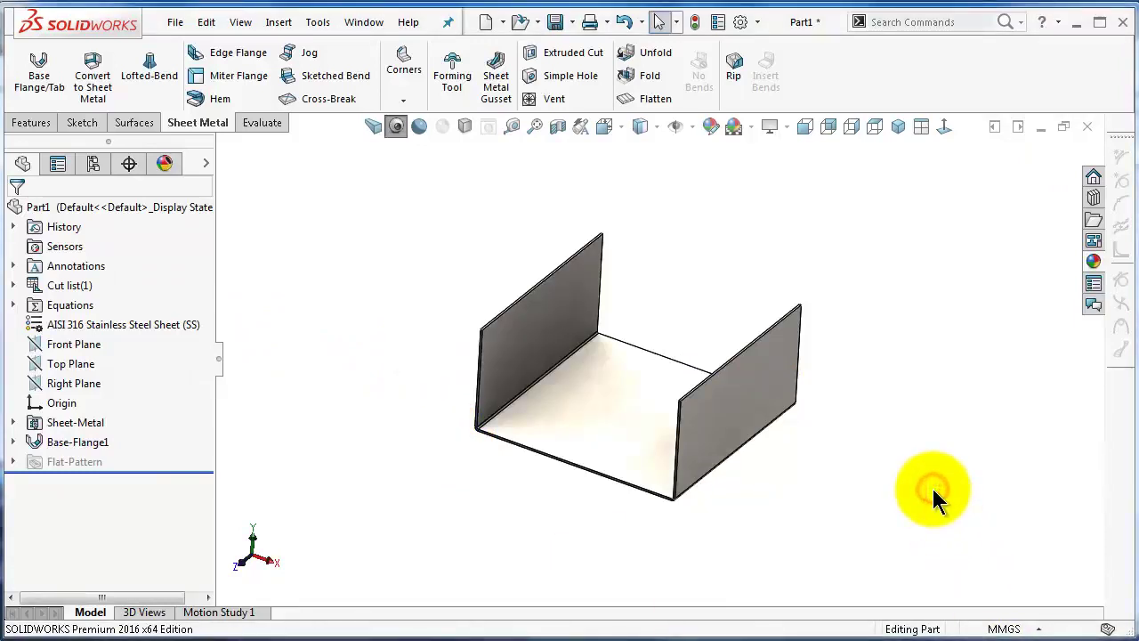
- Start an edge flange on the front and back bottom edges of the base
mouse_move(700, 318)
middle_mouse_down()
mouse_move(652, 371)
mouse_move(578, 357)
middle_mouse_up()
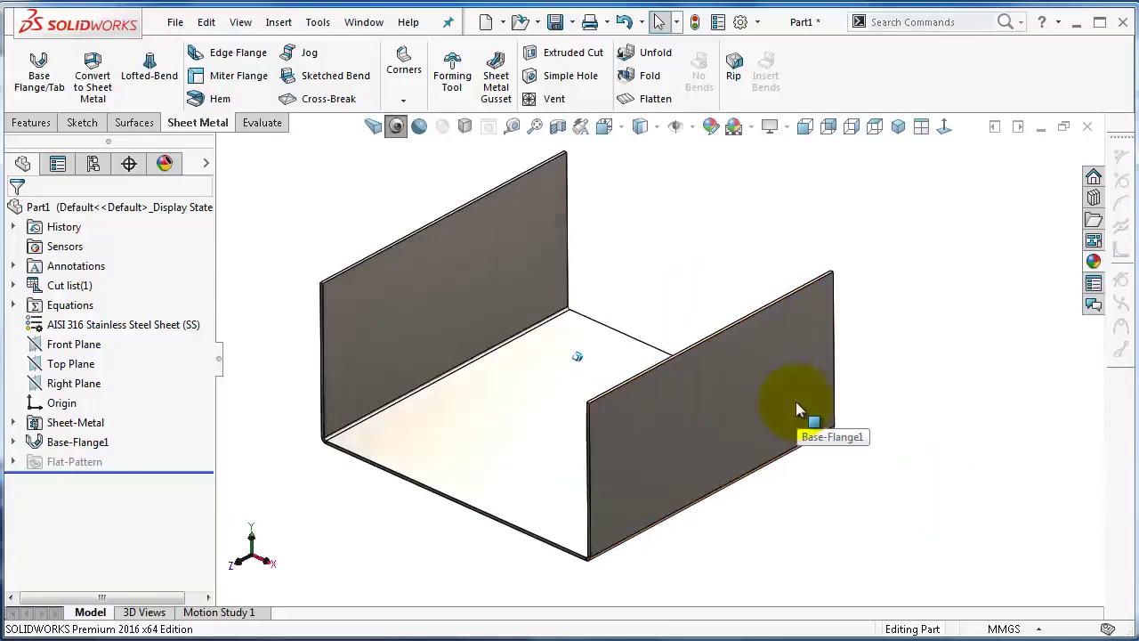
left_click(239, 53)
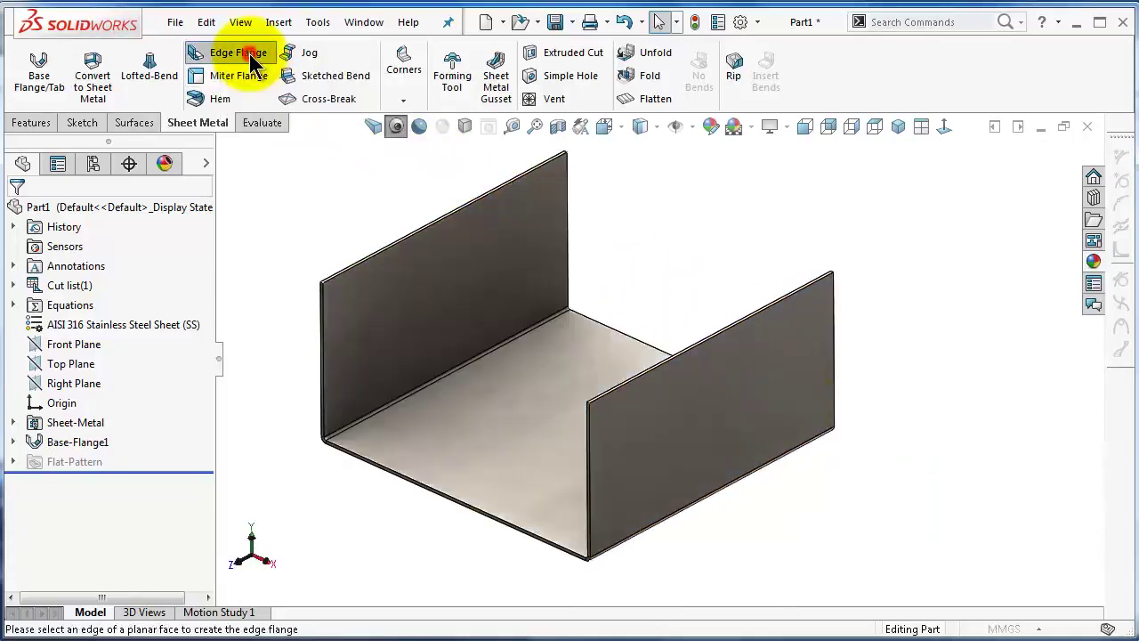
left_click(459, 505)
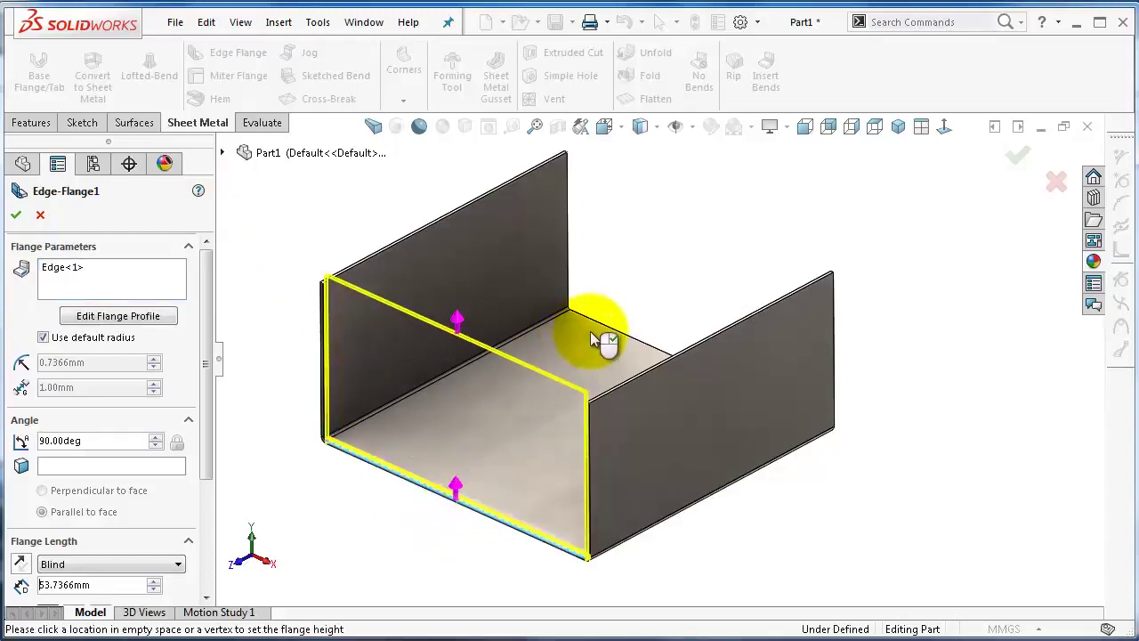
left_click(566, 375)
left_click(600, 325)
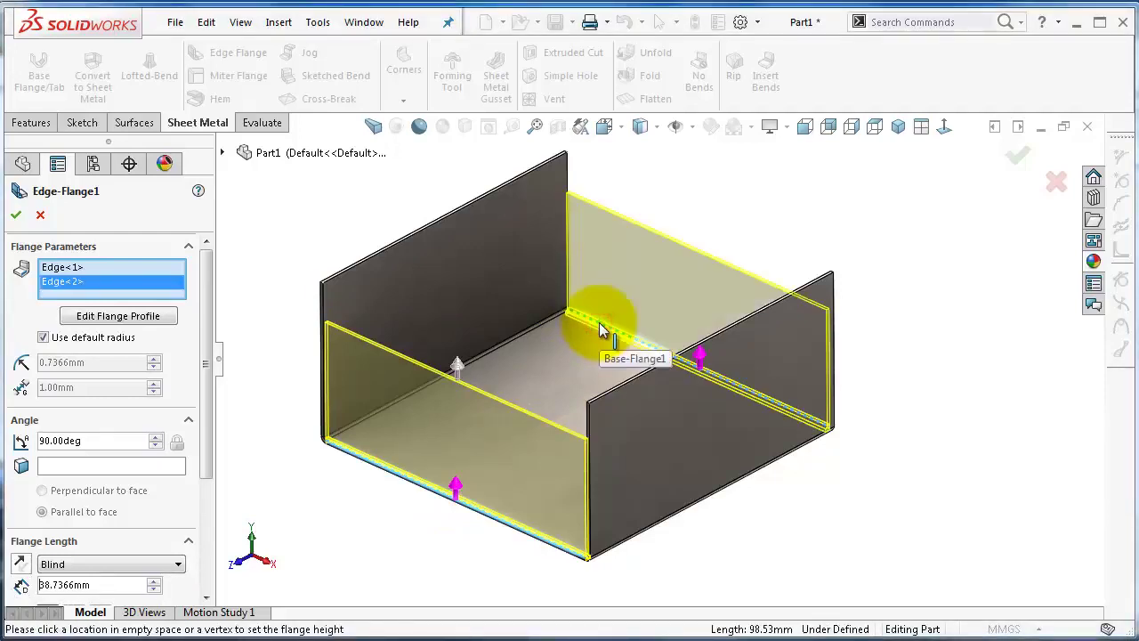
left_click(460, 368)
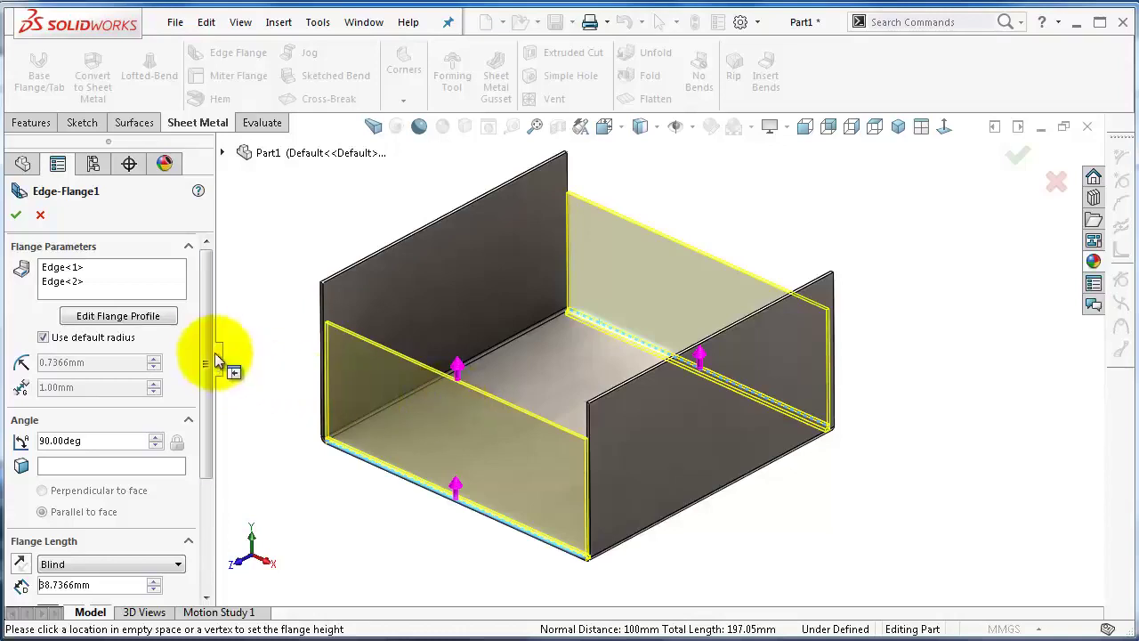
- Set the flange length to 50 mm Blind and accept the edge flange
left_click_drag(207, 367, 208, 457)
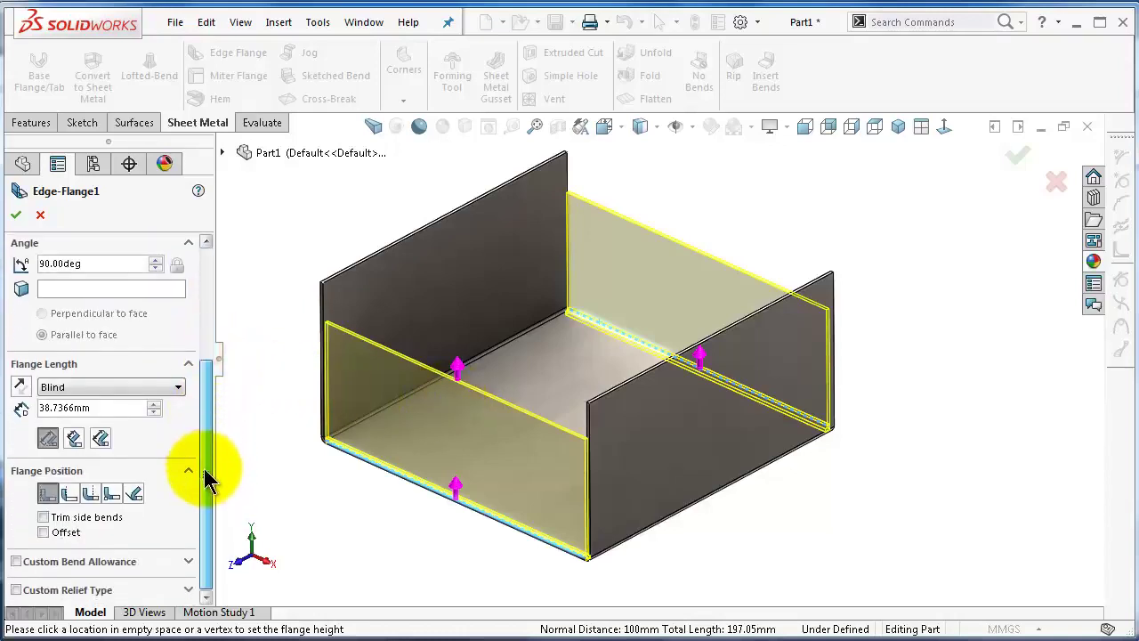
left_click_drag(110, 410, 38, 409)
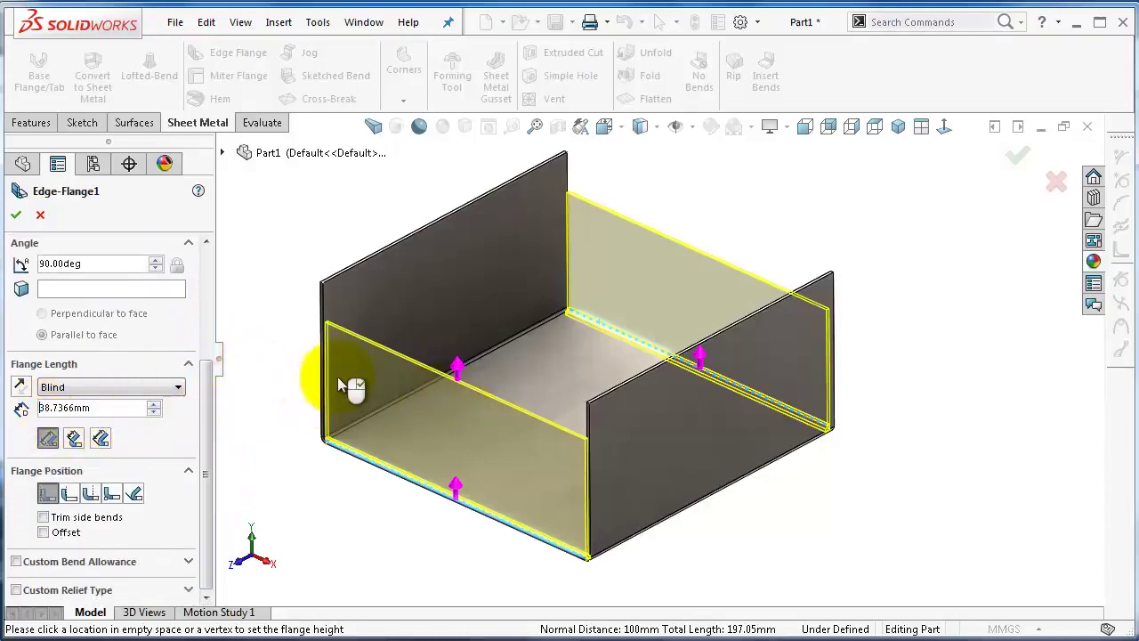
left_click_drag(116, 410, 37, 410)
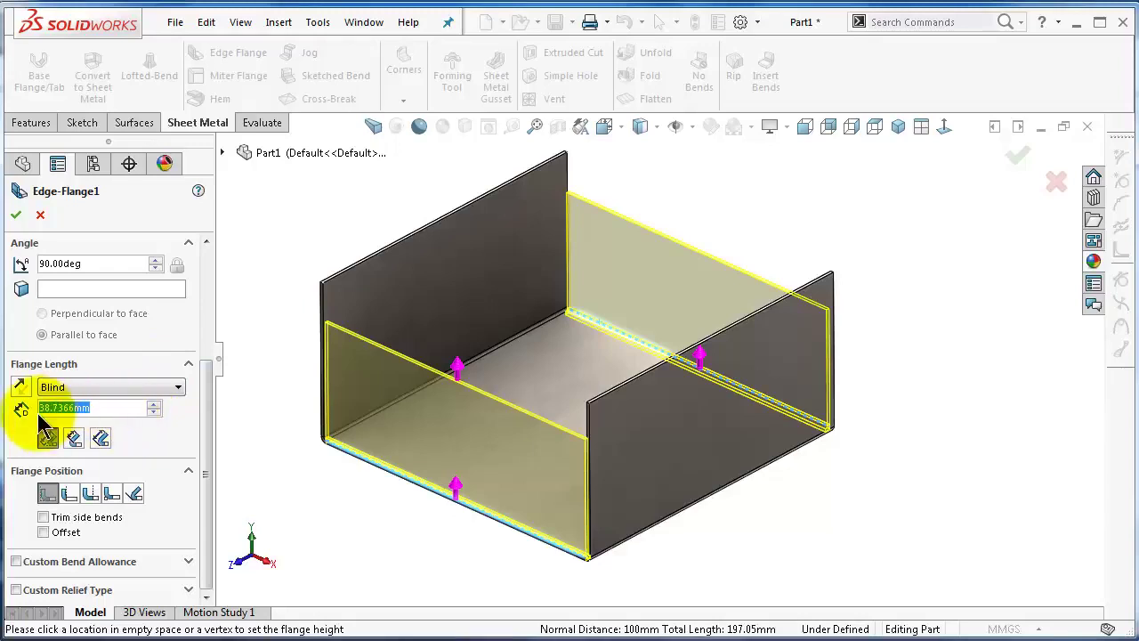
type("50")
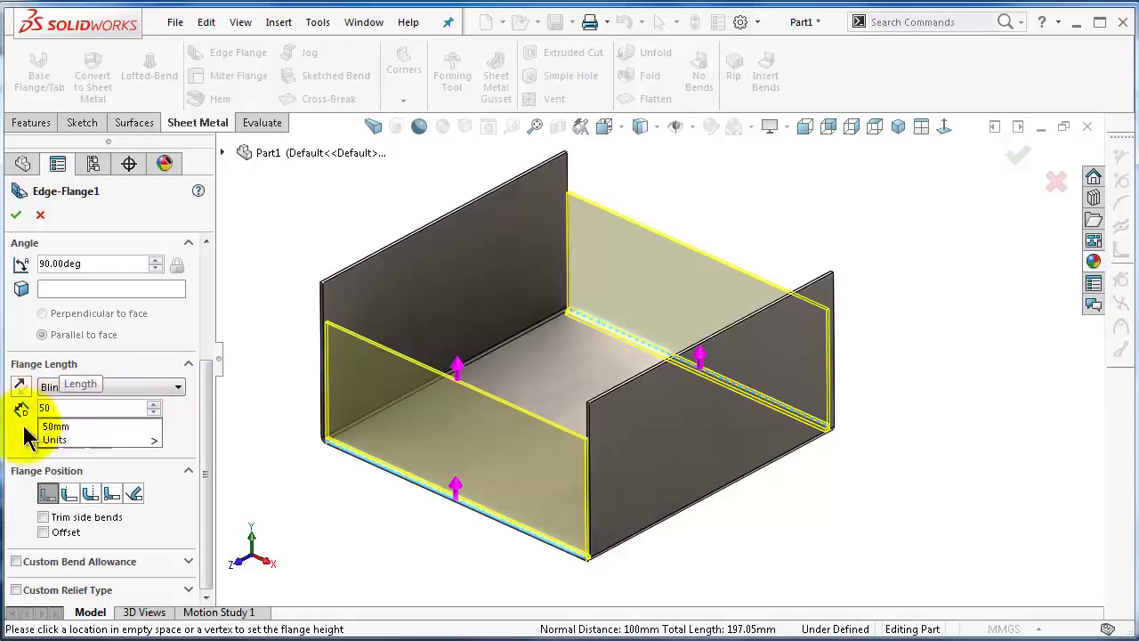
key("Return")
left_click_drag(206, 408, 203, 286)
left_click(16, 217)
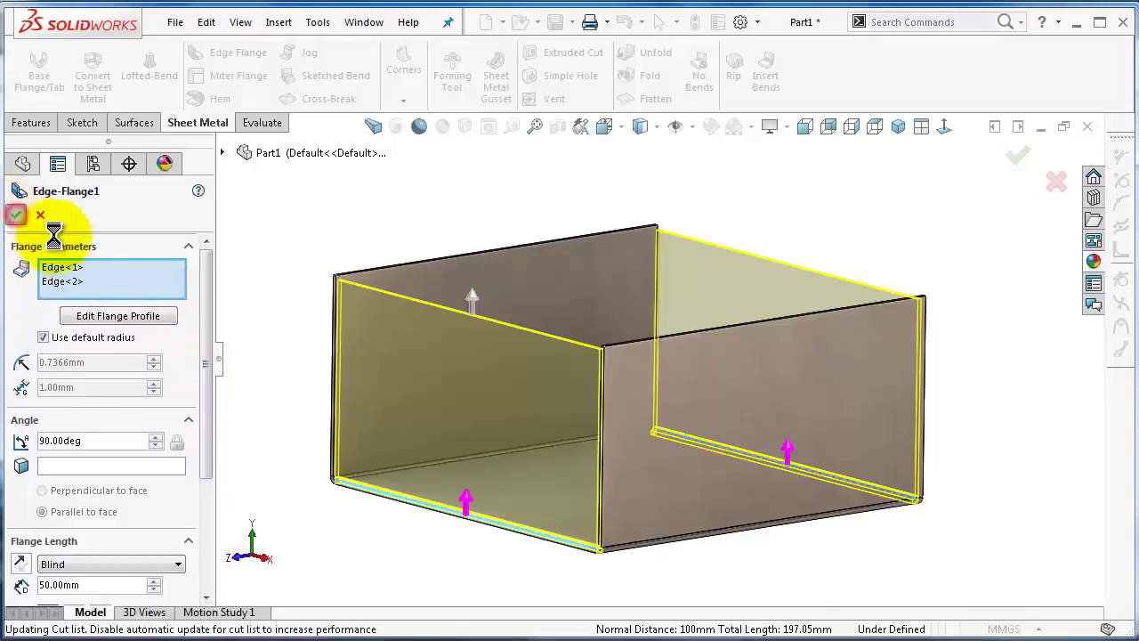
middle_click_drag(253, 365, 314, 370)
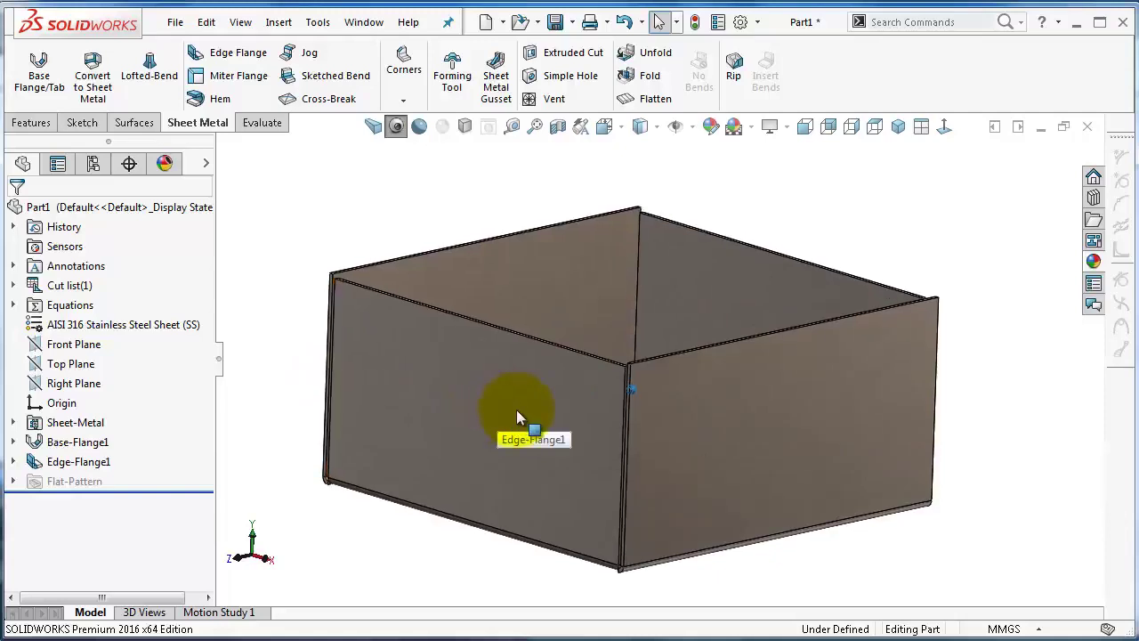
- Expand Base-Flange1 and display Sketch1's 50 mm height and 100 mm width dimensions on the box
scroll(517, 411, "down", 2)
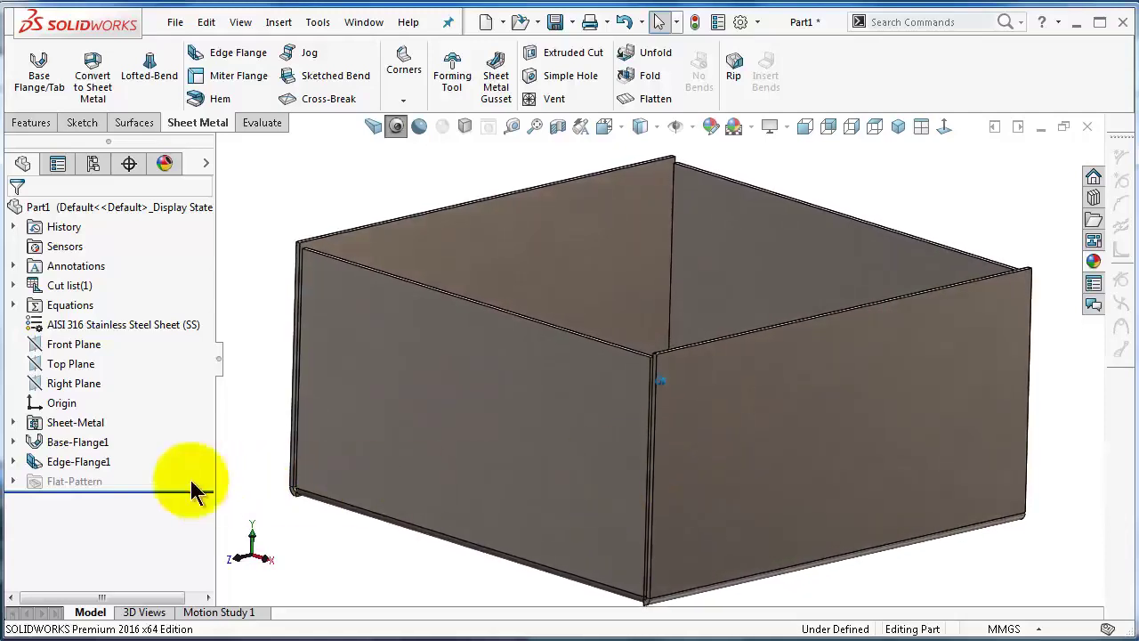
left_click(13, 441)
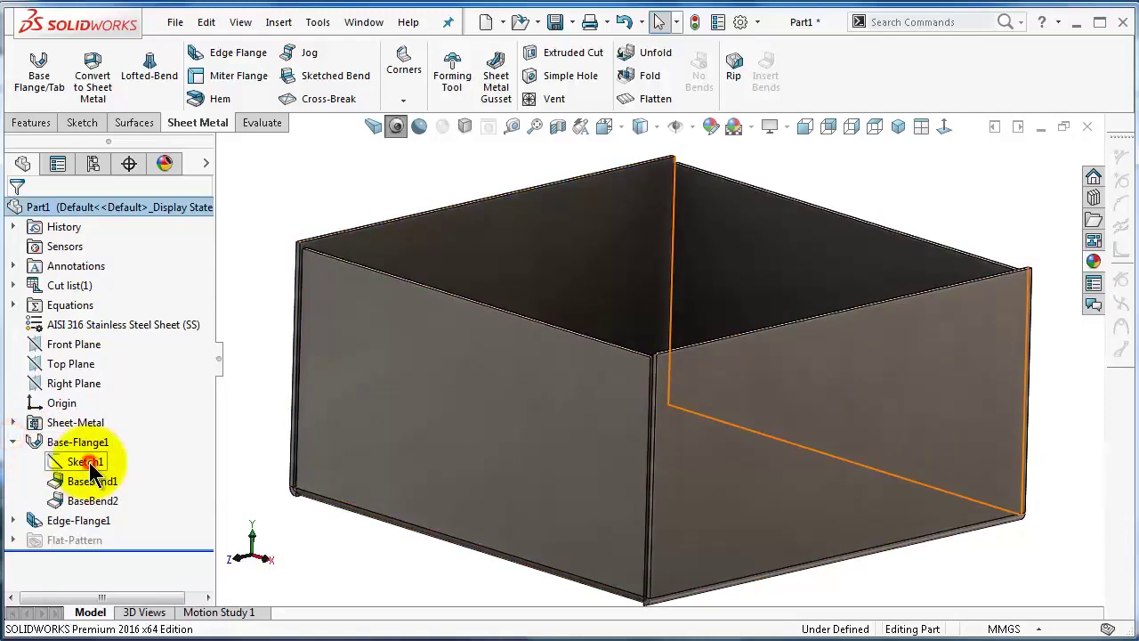
left_click(92, 471)
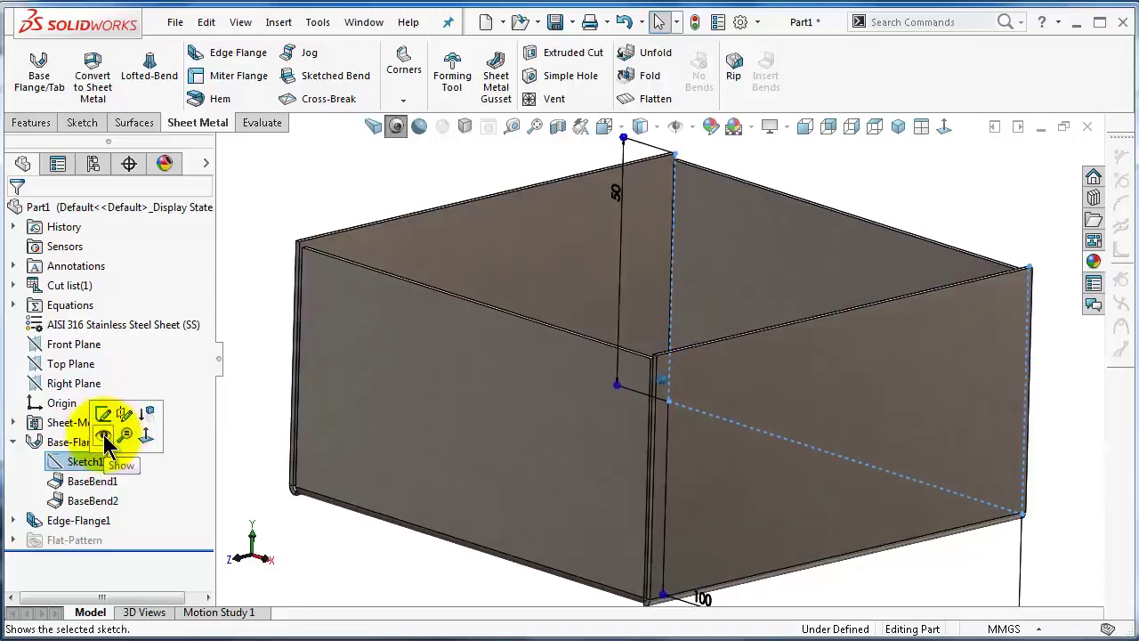
key("f")
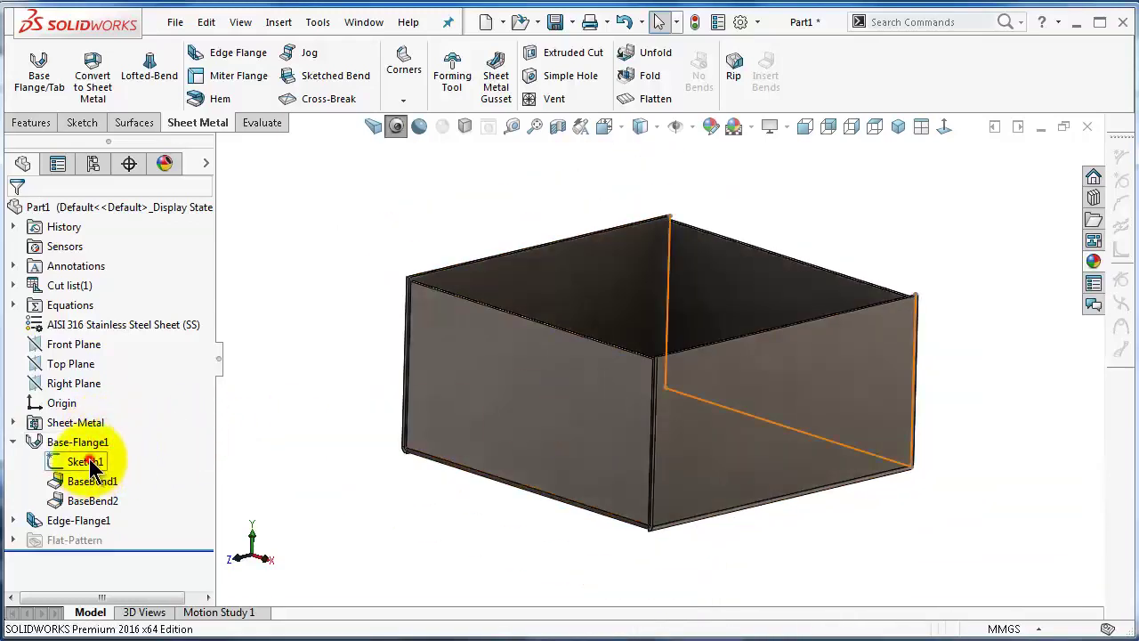
left_click(92, 469)
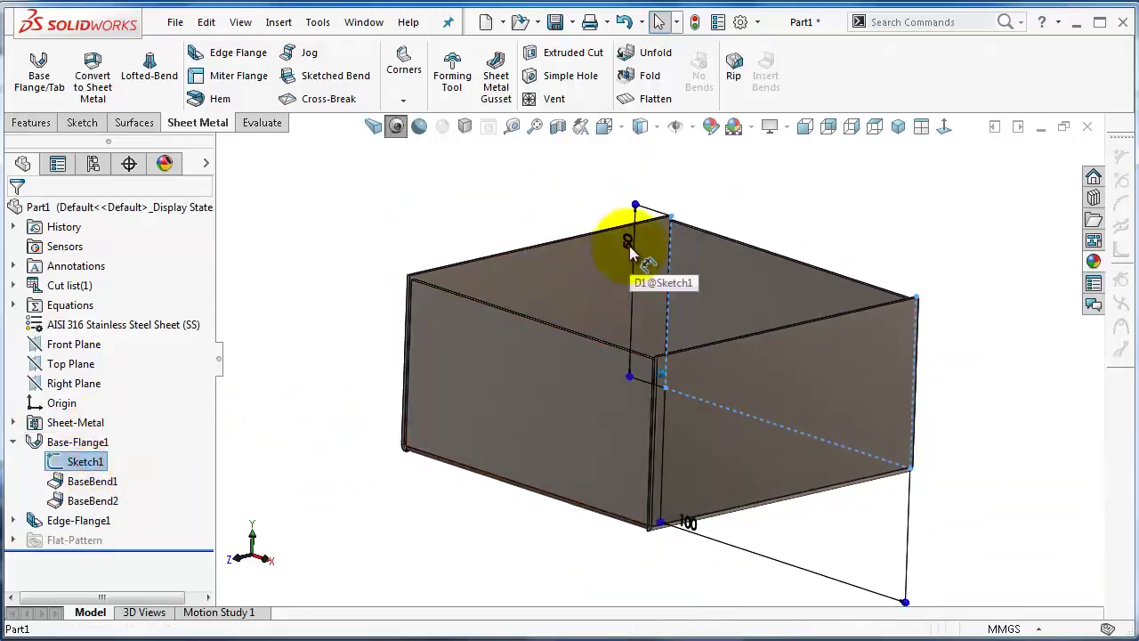
left_click_drag(629, 252, 488, 242)
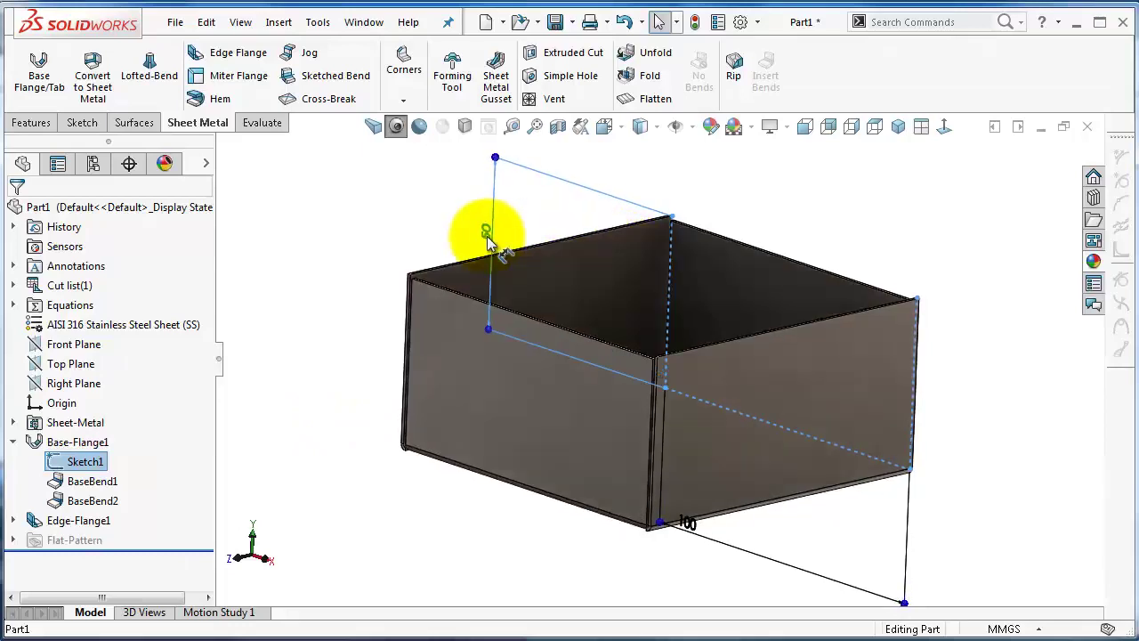
left_click(488, 243)
key("Right")
key("Right")
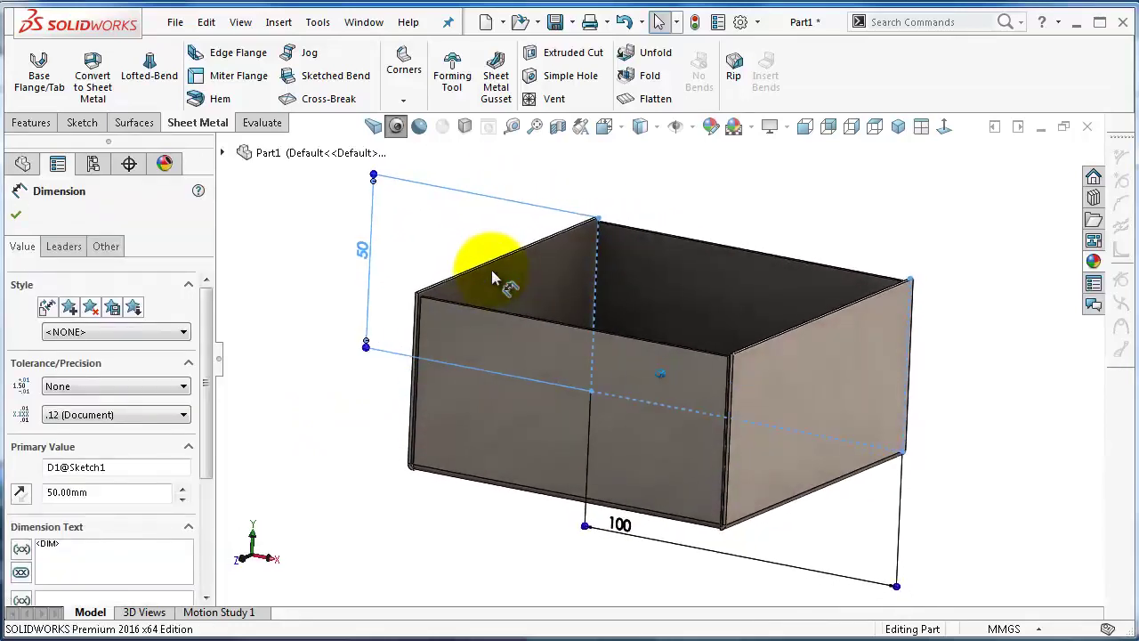
left_click(16, 215)
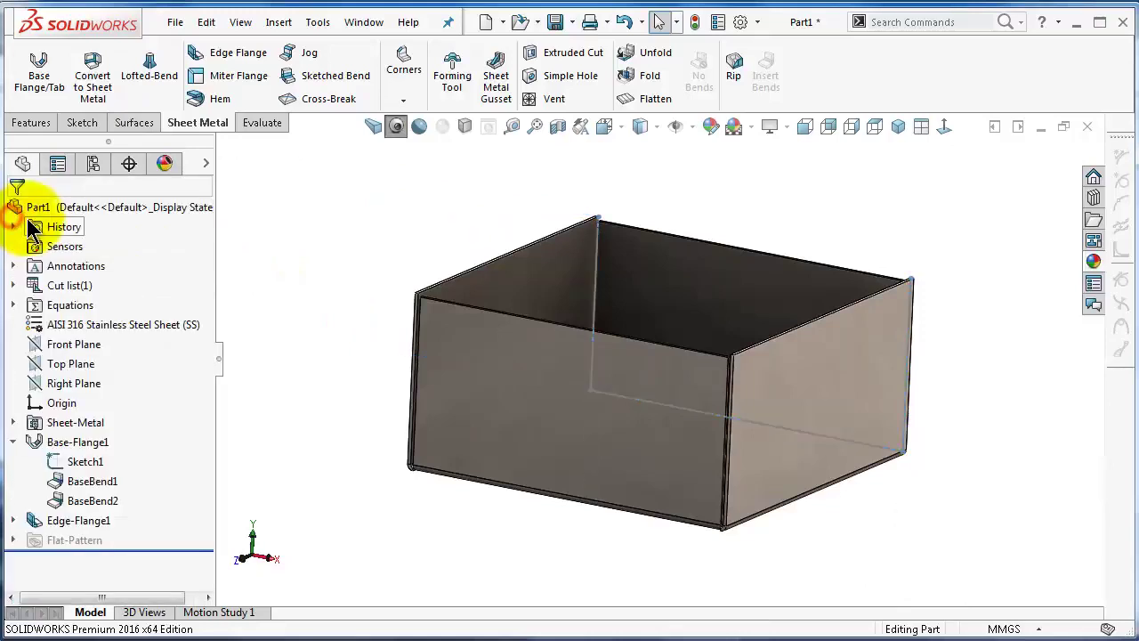
left_click(89, 520)
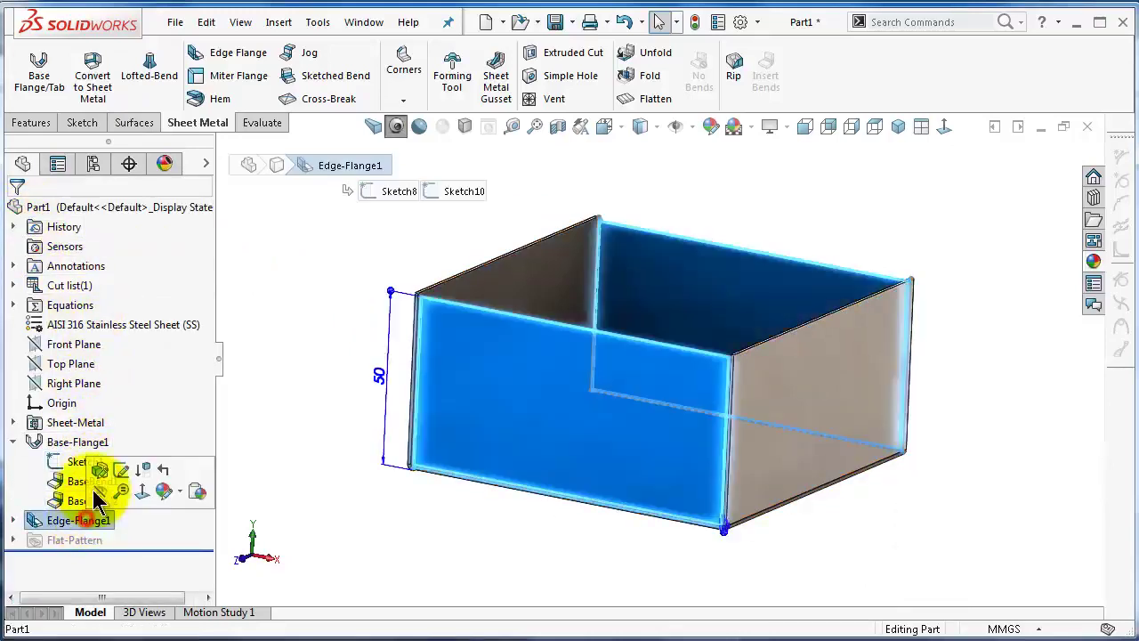
left_click(92, 469)
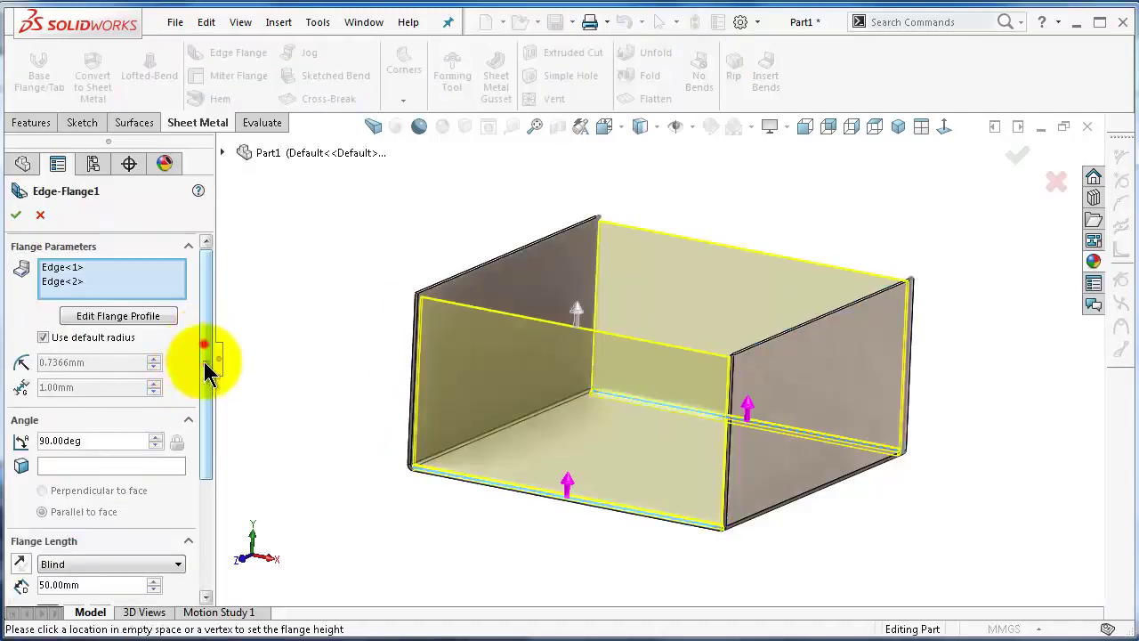
scroll(208, 364, "down", 1)
scroll(213, 409, "down", 1)
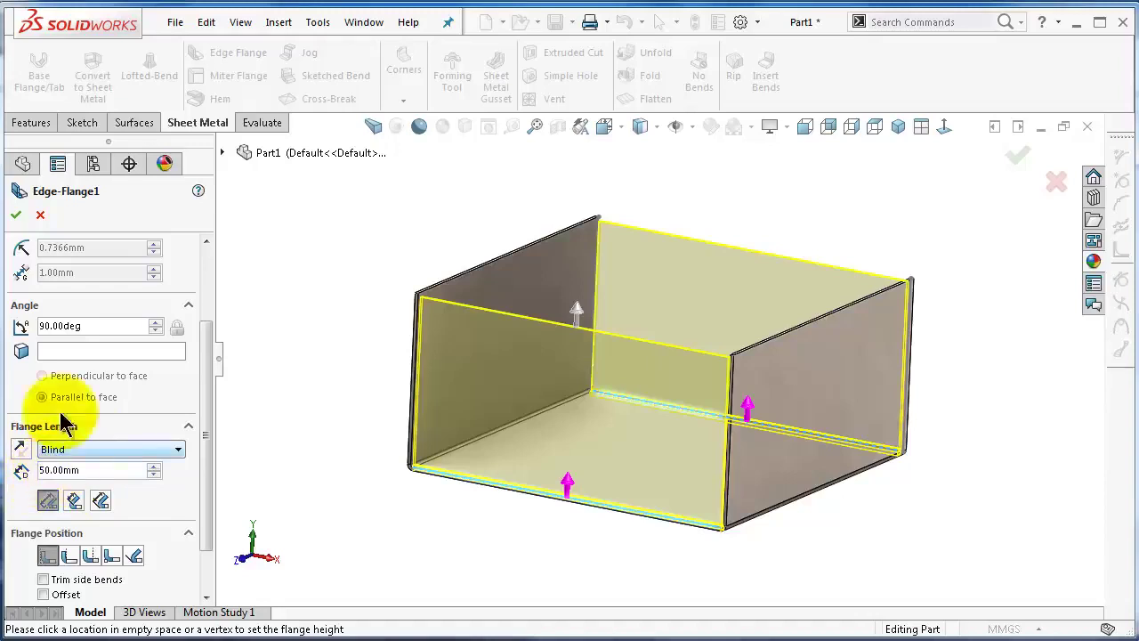
left_click(16, 214)
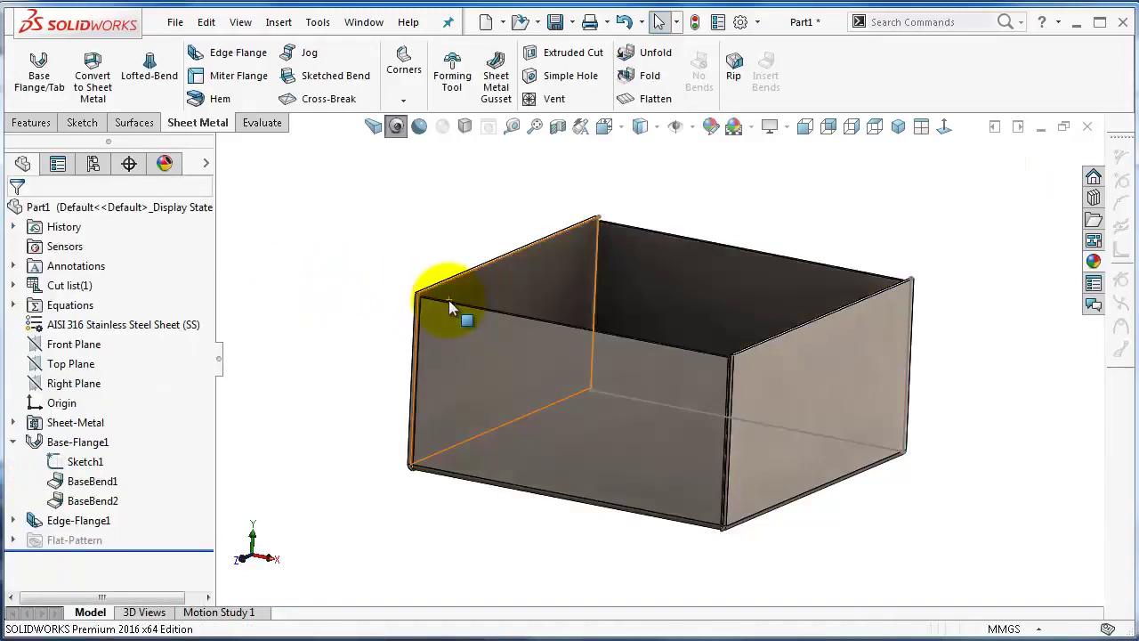
scroll(449, 311, "down", 3)
scroll(449, 311, "down", 3)
scroll(452, 329, "down", 2)
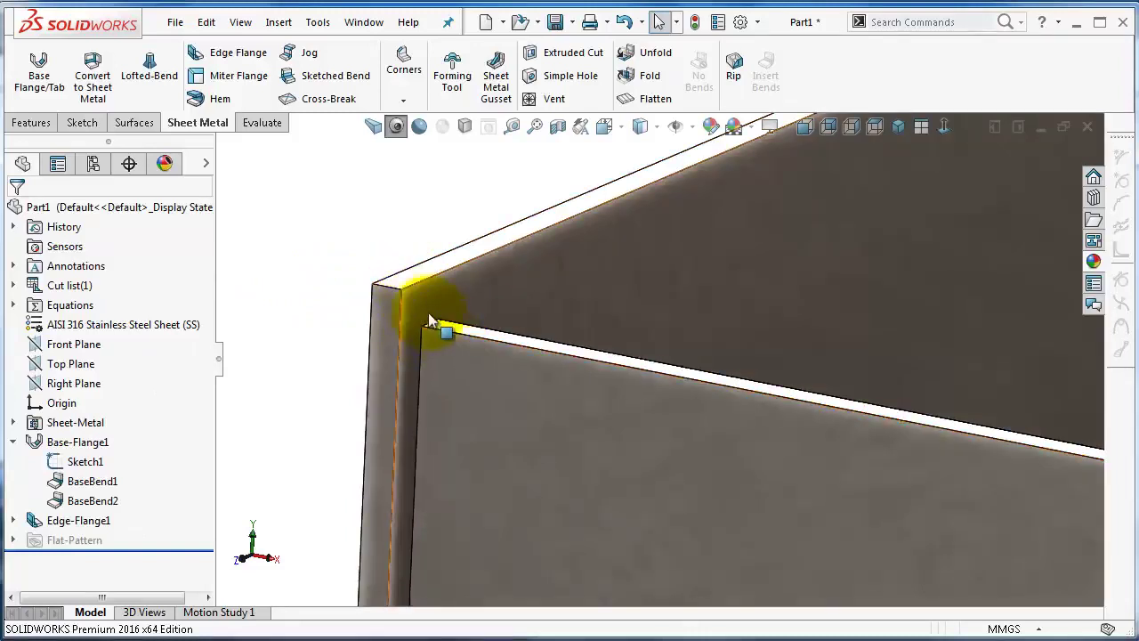
scroll(398, 292, "up", 1)
scroll(470, 344, "up", 2)
scroll(521, 365, "up", 2)
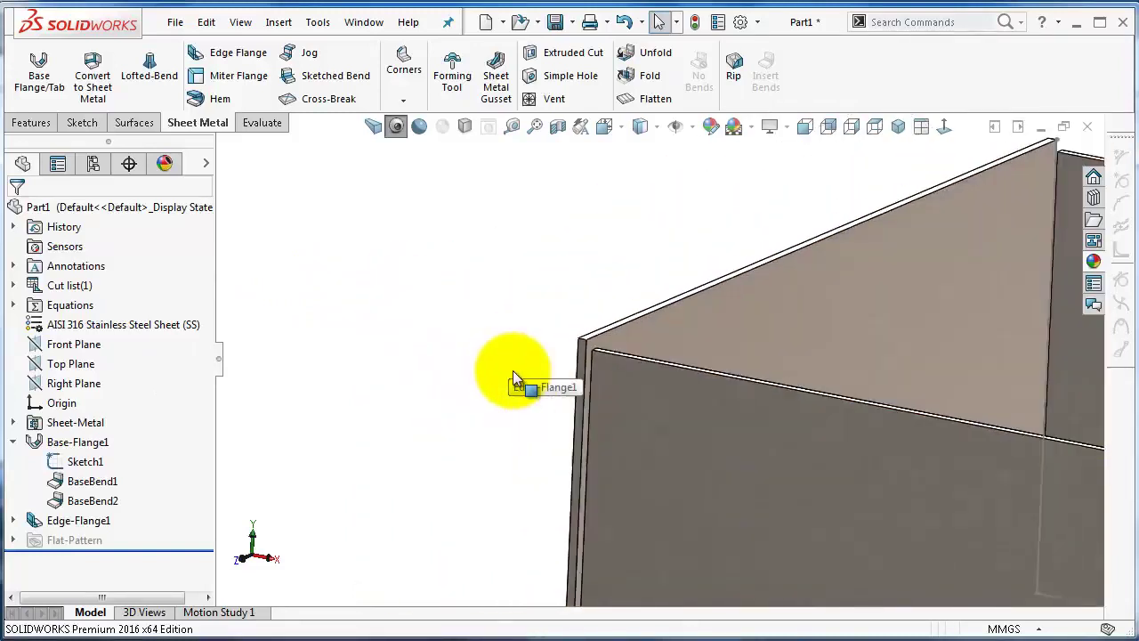
scroll(551, 400, "up", 2)
scroll(623, 450, "up", 3)
key("Left")
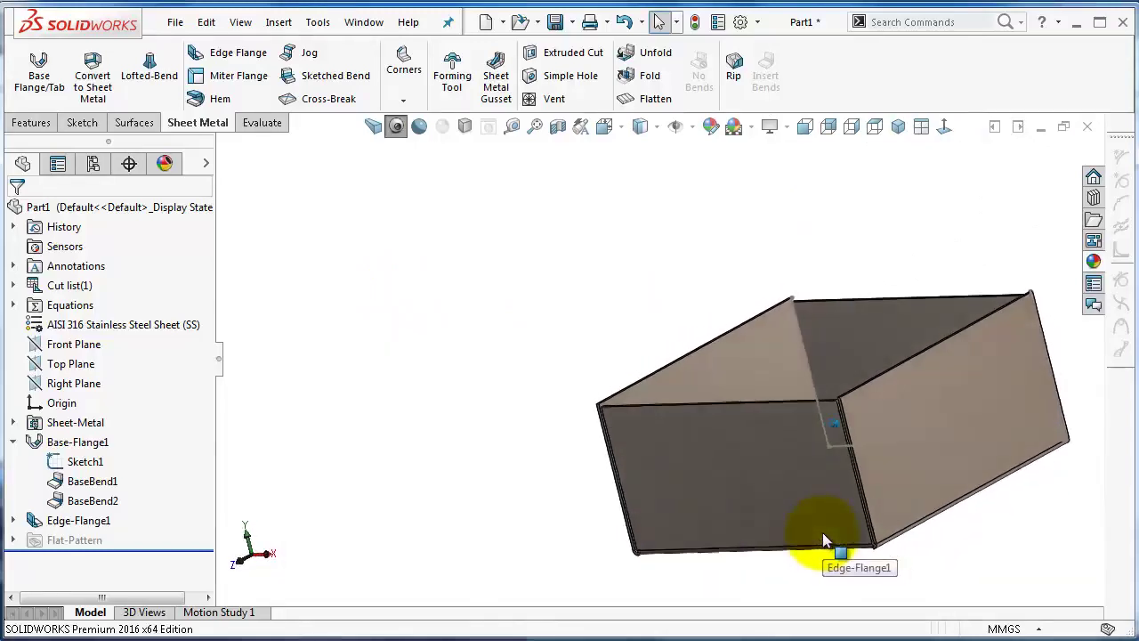
key("Left")
scroll(828, 521, "down", 3)
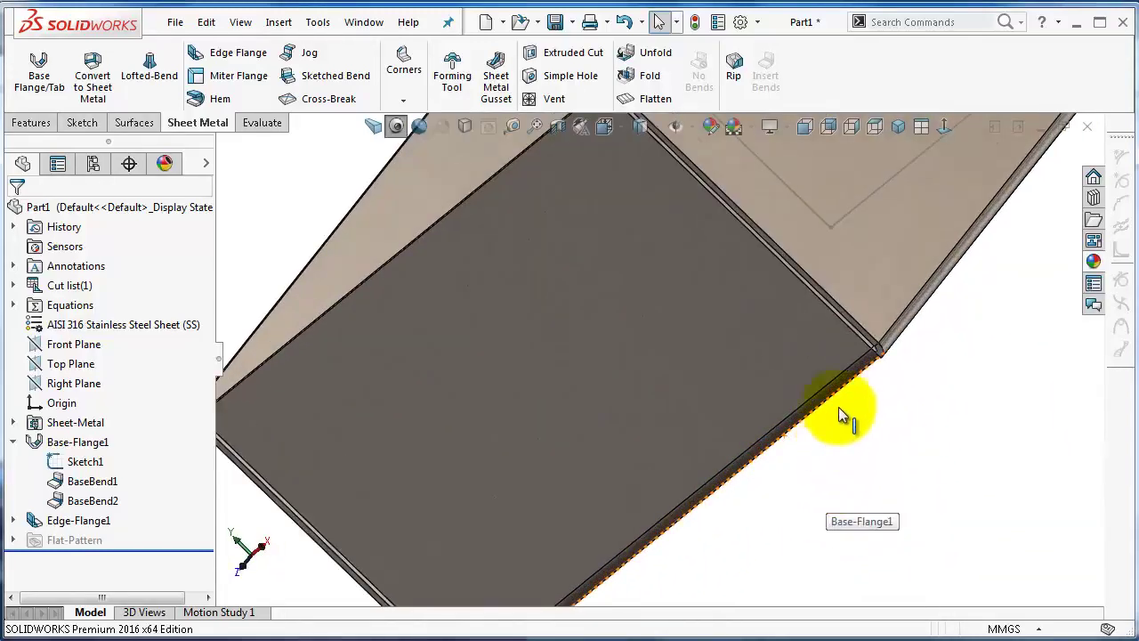
scroll(829, 427, "down", 3)
scroll(369, 338, "up", 3)
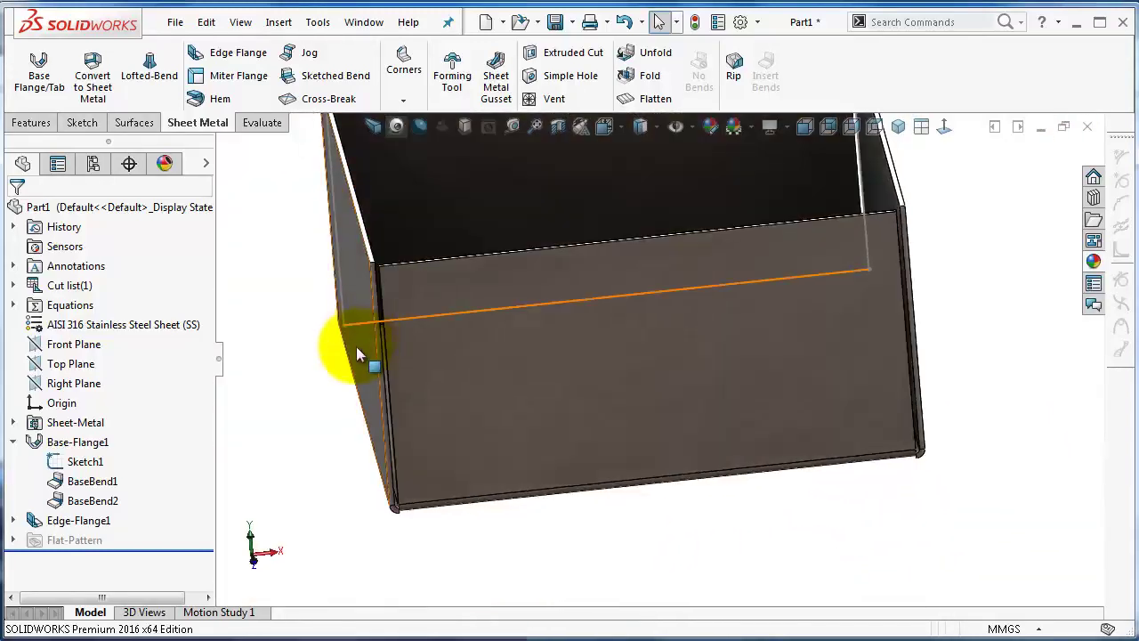
key("Left")
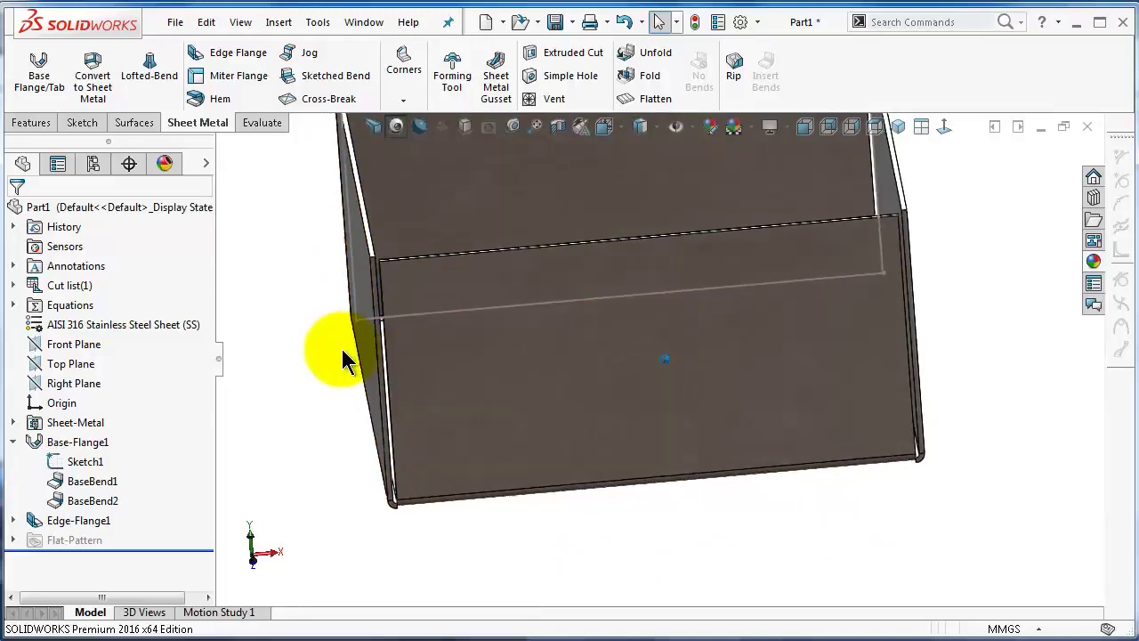
key("Left")
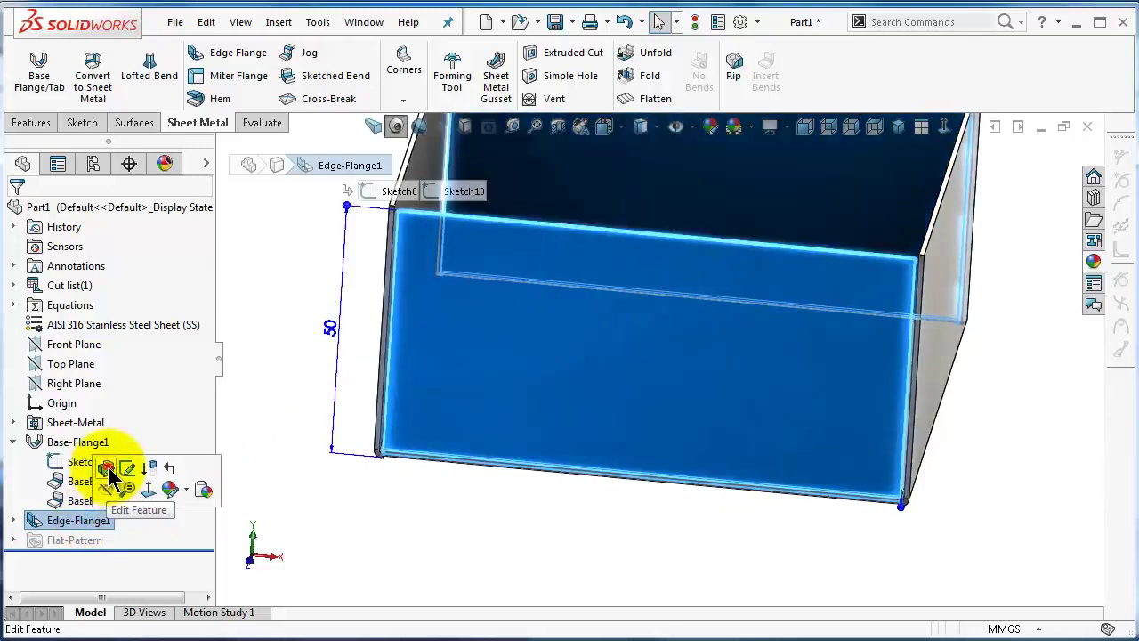
- Change Edge-Flange1's length to Up To Vertex, ending at the side wall's top corner
left_click(107, 469)
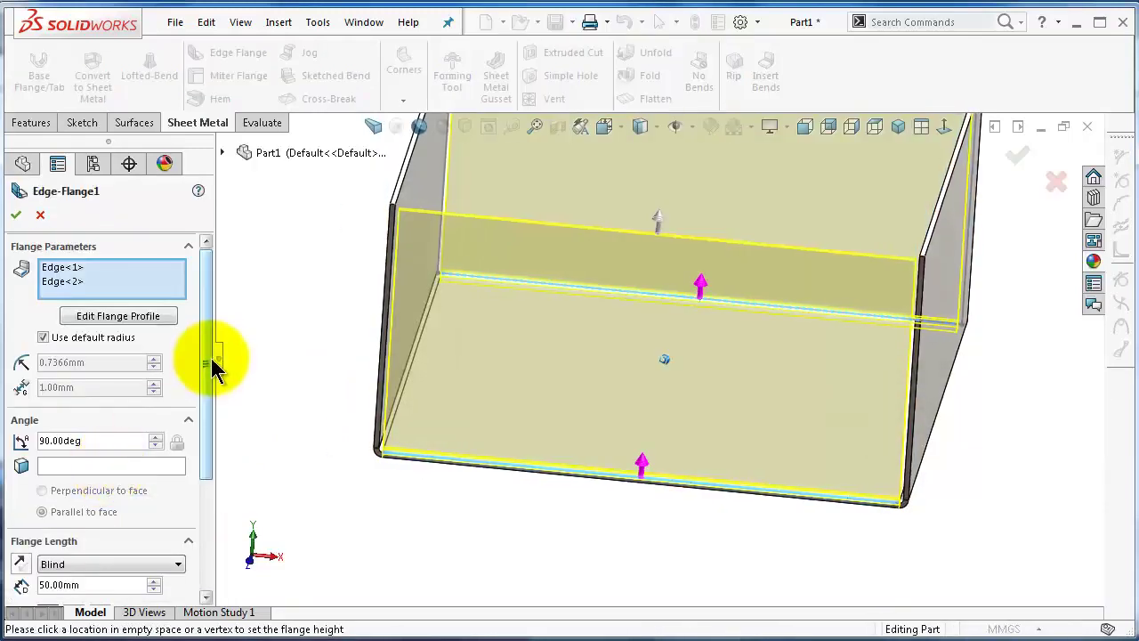
left_click_drag(213, 365, 211, 452)
left_click(178, 425)
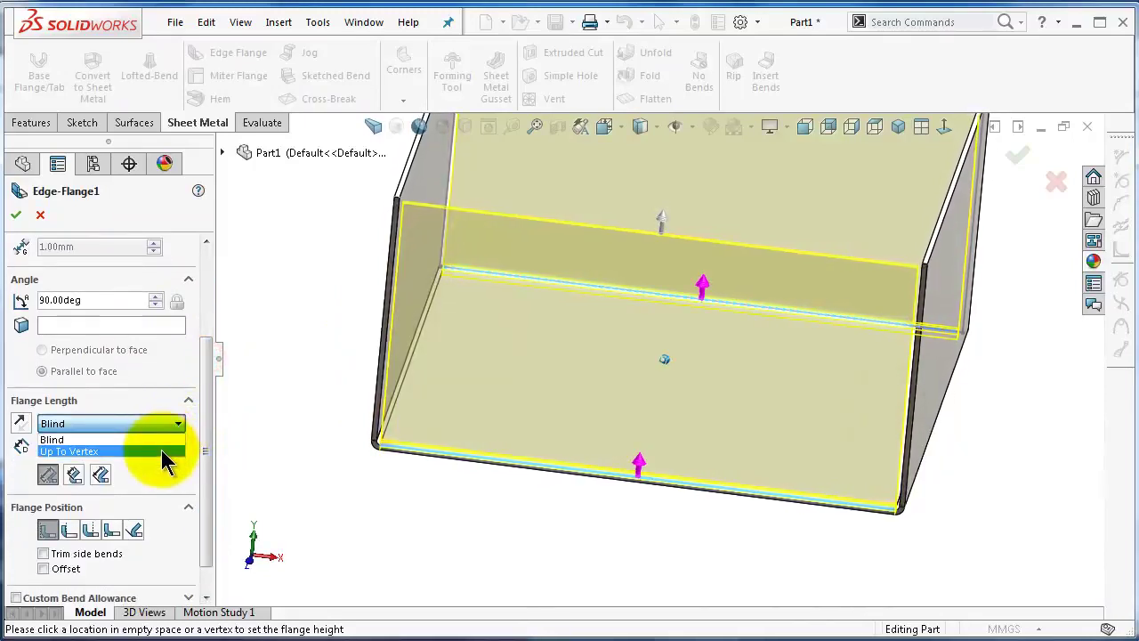
left_click(161, 450)
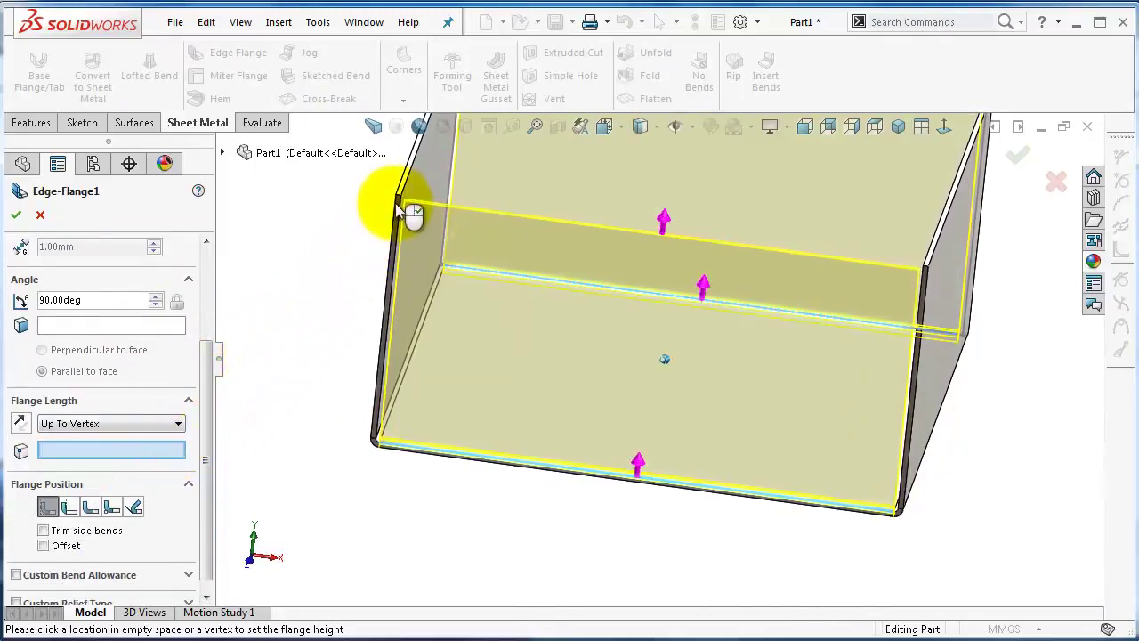
scroll(407, 208, "down", 3)
scroll(445, 217, "down", 3)
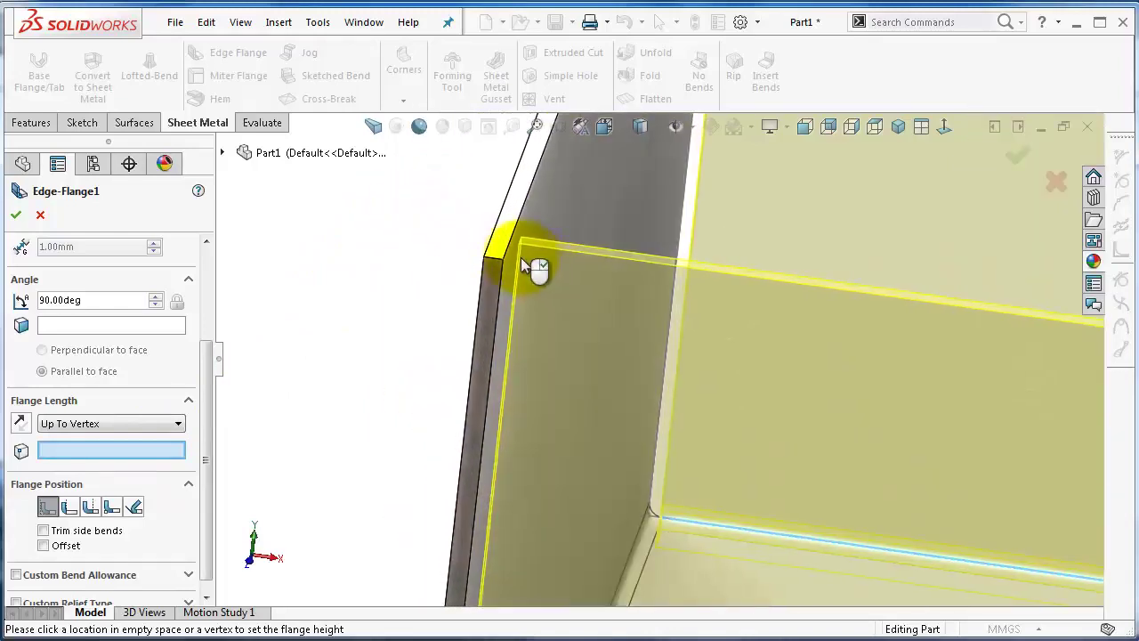
scroll(524, 265, "down", 2)
scroll(527, 272, "down", 2)
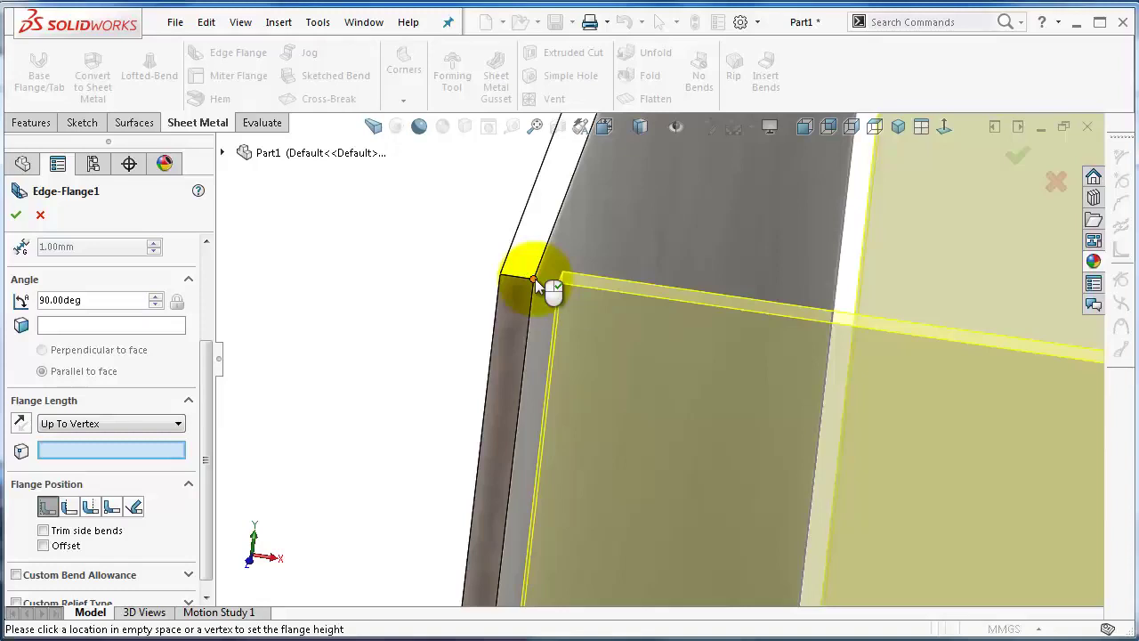
scroll(552, 298, "down", 2)
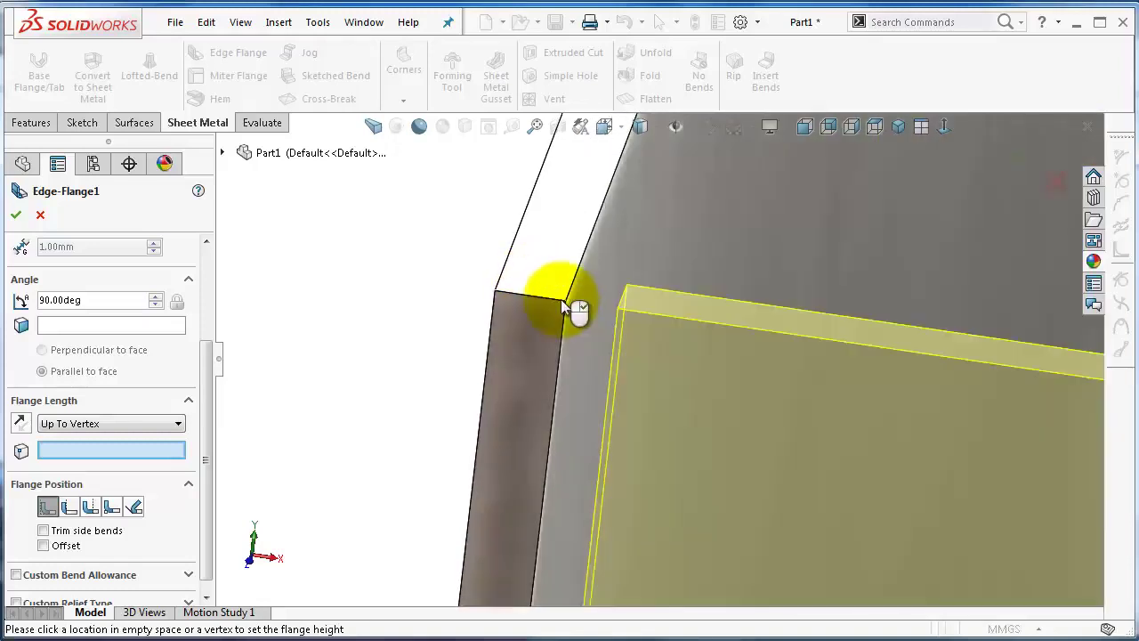
left_click(566, 301)
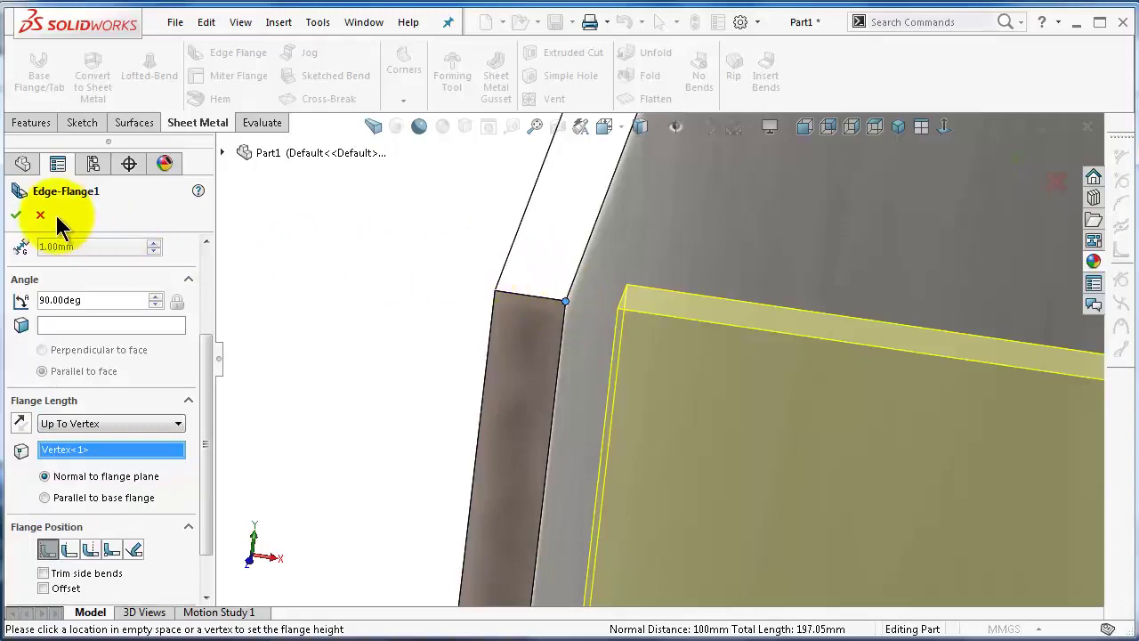
left_click(16, 216)
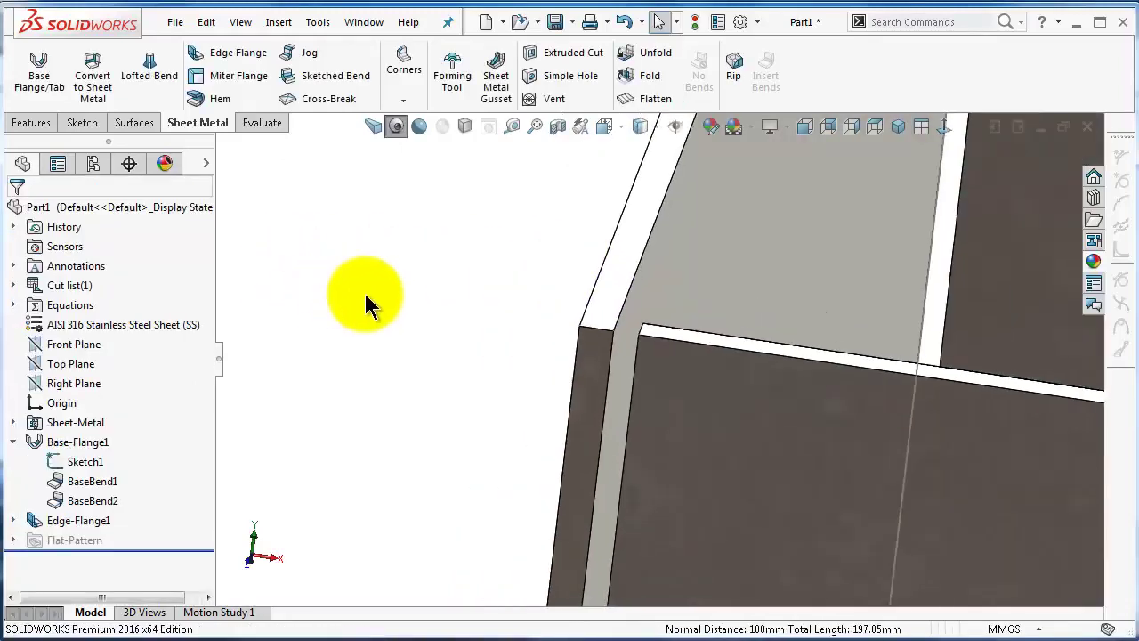
mouse_move(364, 291)
middle_mouse_down()
mouse_move(660, 347)
mouse_move(537, 350)
middle_mouse_up()
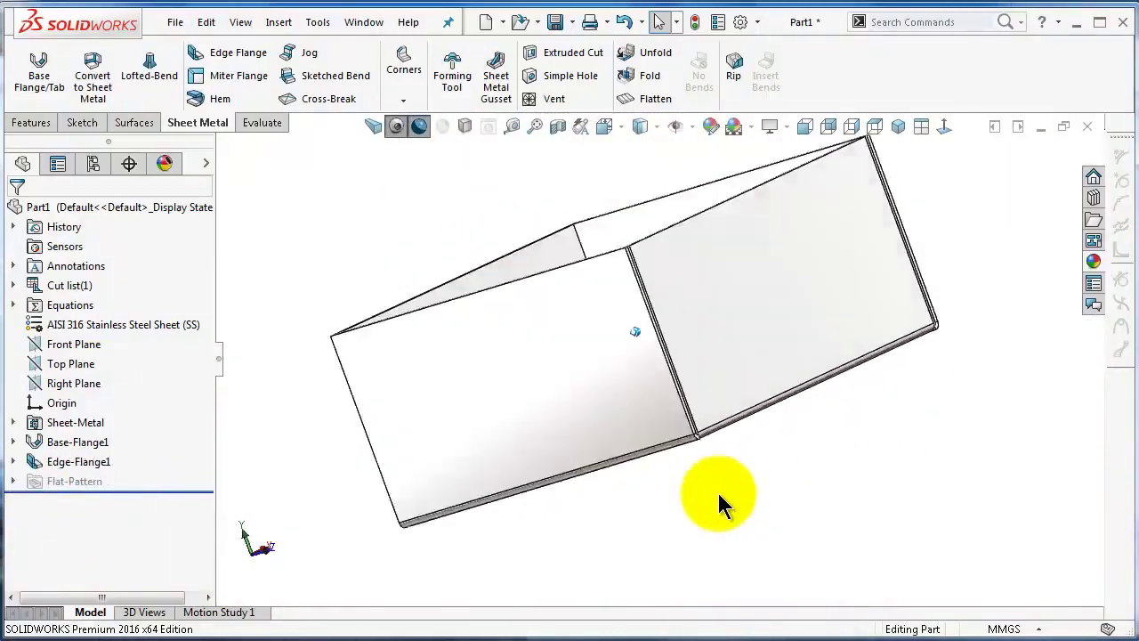
- Switch the model display to grey Shaded with Edges
mouse_move(713, 486)
middle_mouse_down()
mouse_move(652, 324)
mouse_move(552, 301)
middle_mouse_up()
scroll(534, 301, "down", 5)
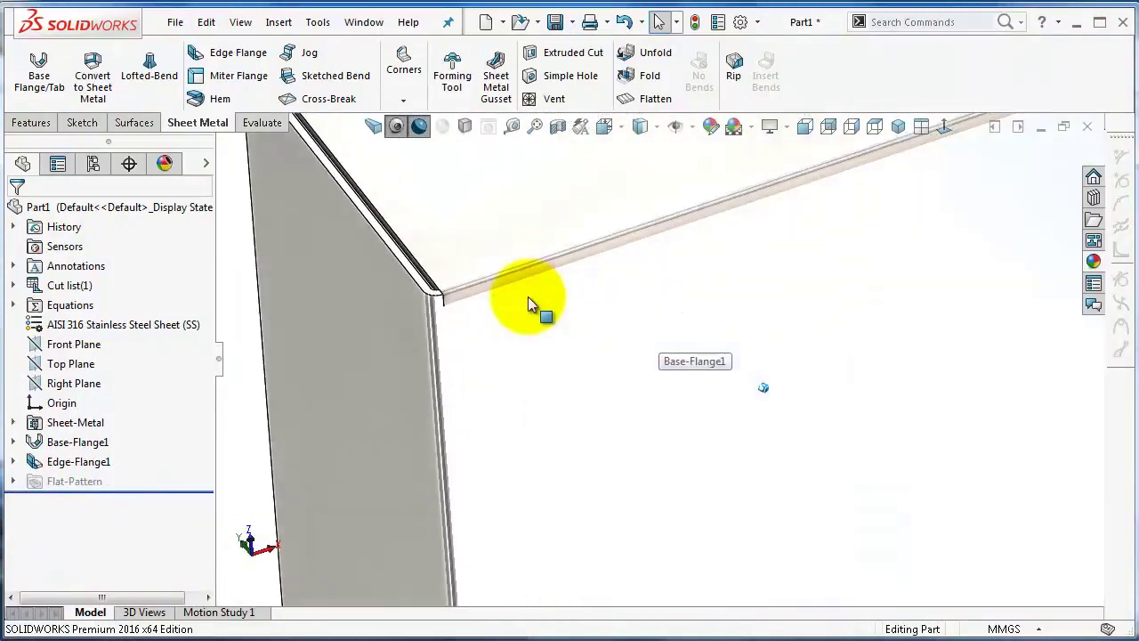
left_click(420, 131)
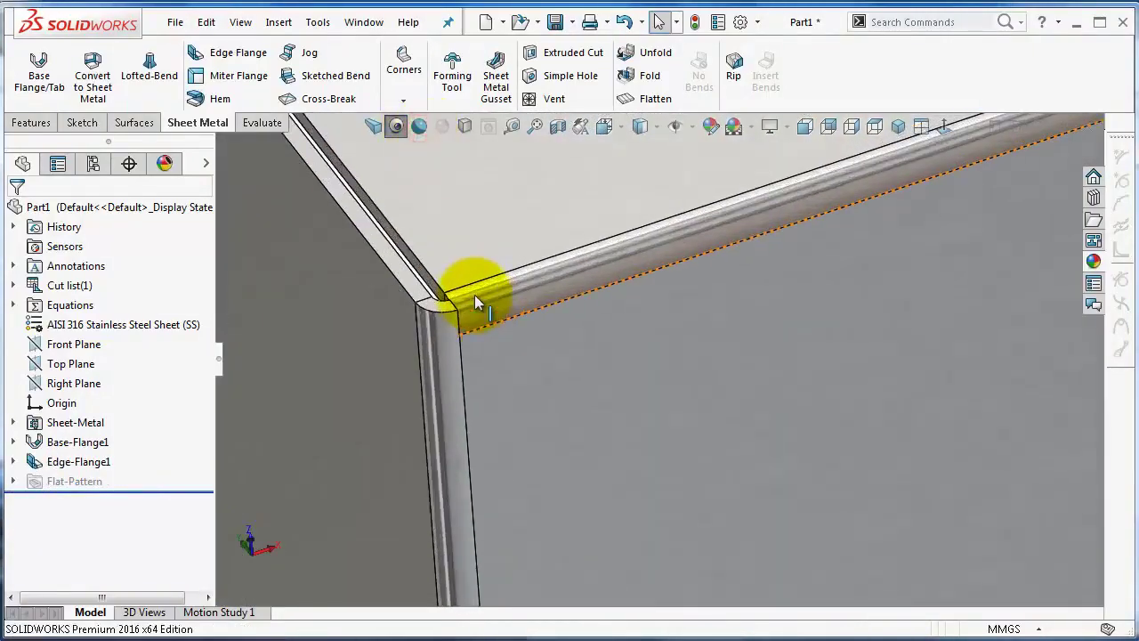
scroll(474, 294, "down", 3)
scroll(502, 318, "down", 2)
mouse_move(497, 326)
middle_mouse_down()
mouse_move(429, 348)
mouse_move(445, 373)
mouse_move(410, 285)
middle_mouse_up()
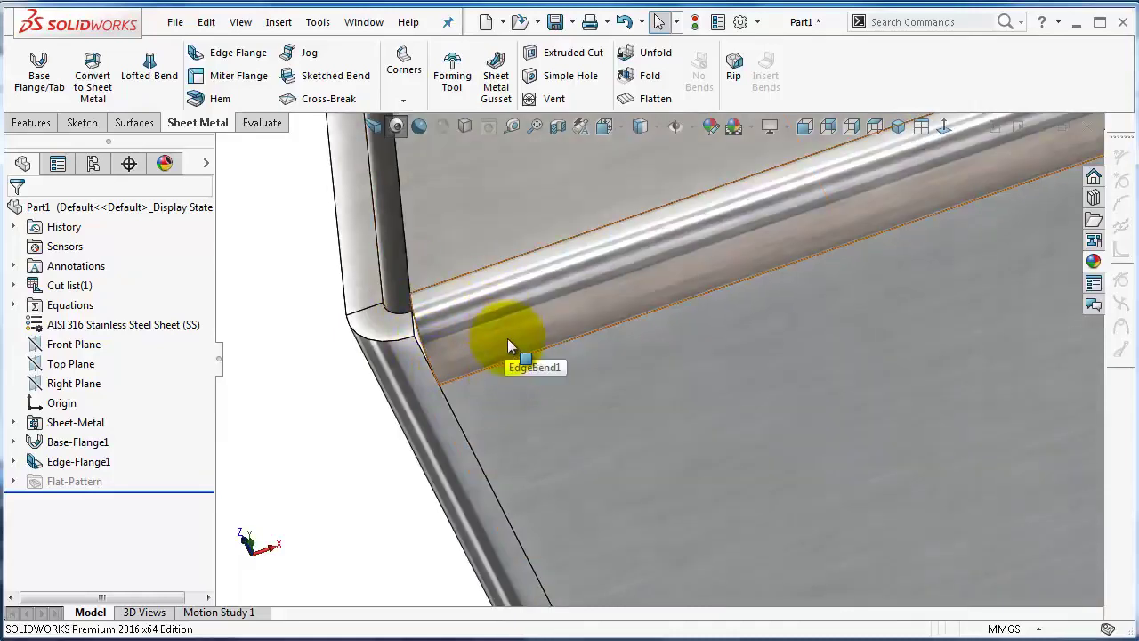
- Reopen Edge-Flange1 for editing from the FeatureManager tree
double_click(78, 462)
scroll(213, 453, "down", 3)
scroll(213, 477, "down", 1)
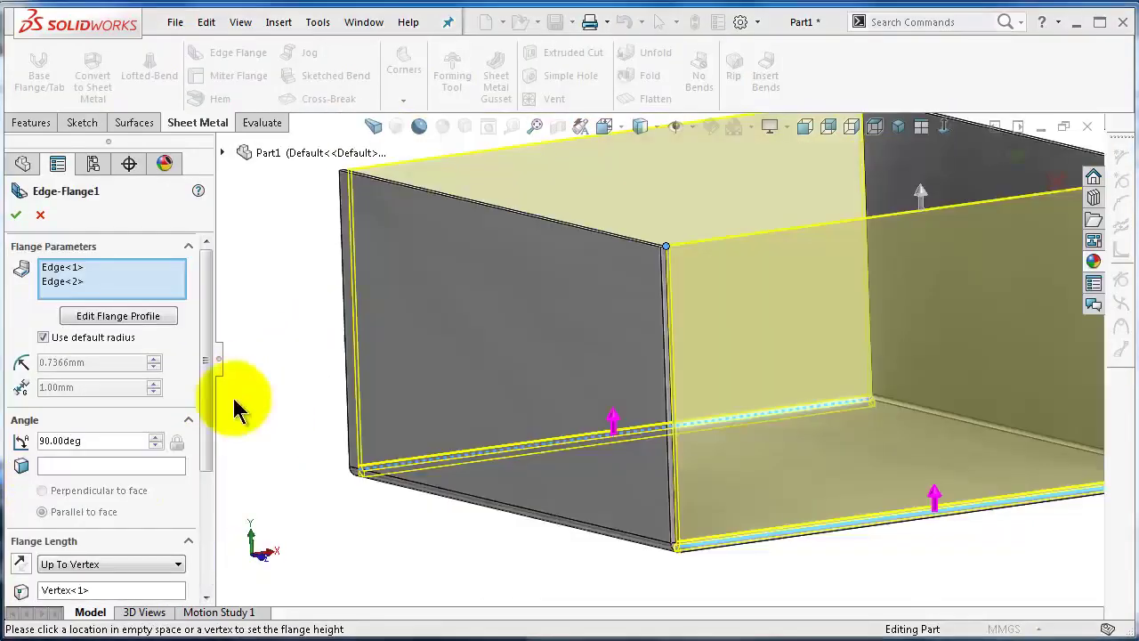
- Reverse the flange direction downward and then back upward again
left_click_drag(204, 381, 208, 455)
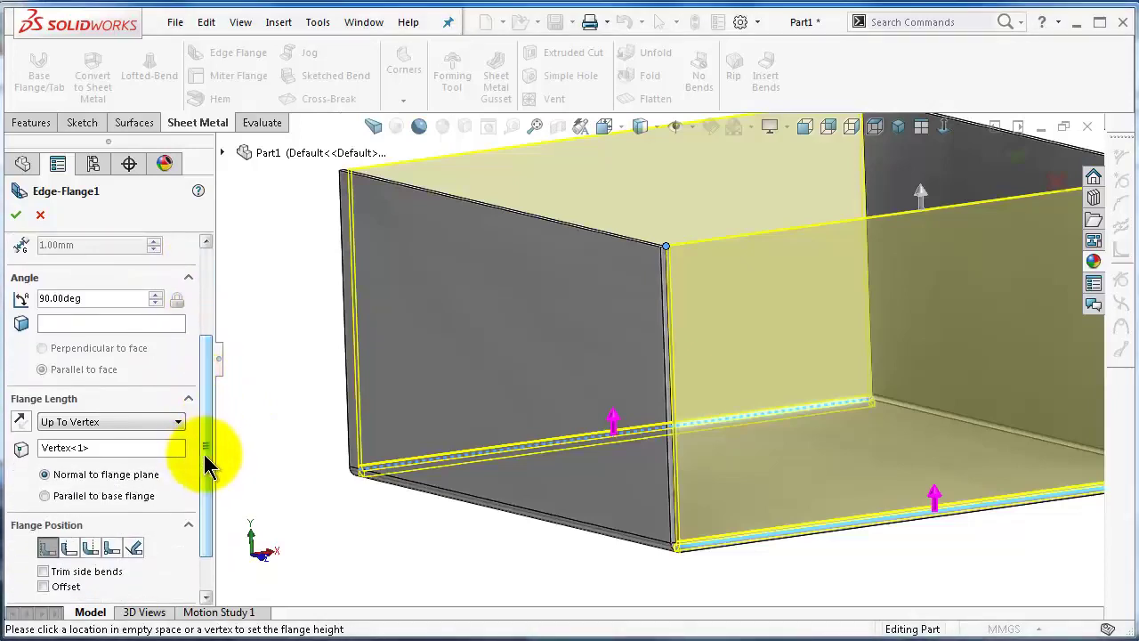
left_click(21, 423)
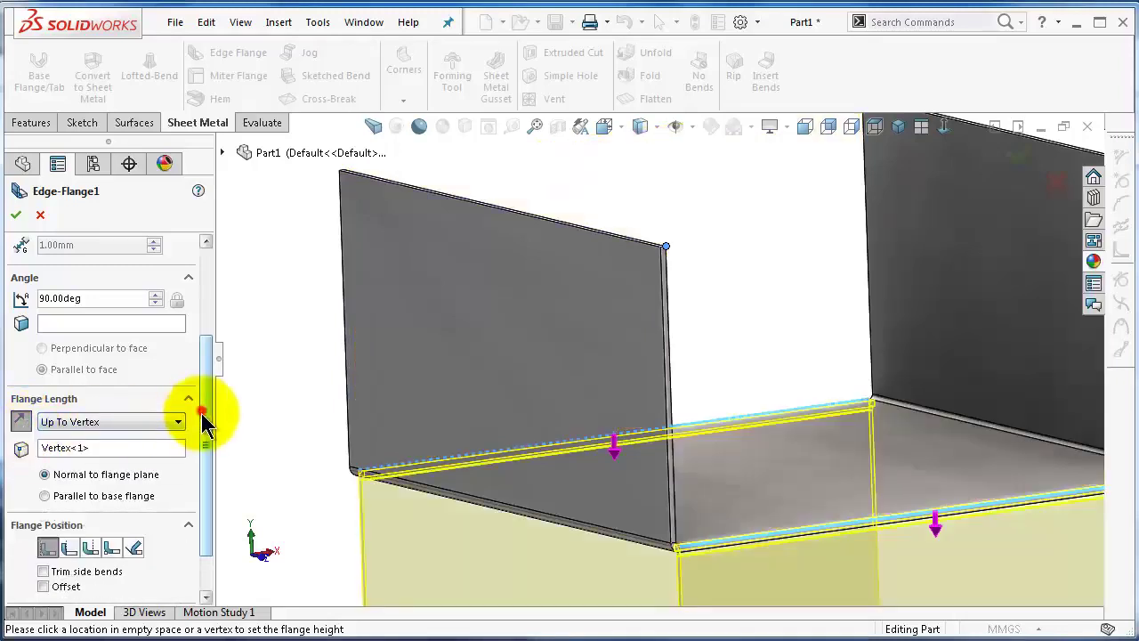
left_click_drag(203, 419, 208, 445)
scroll(382, 445, "up", 3)
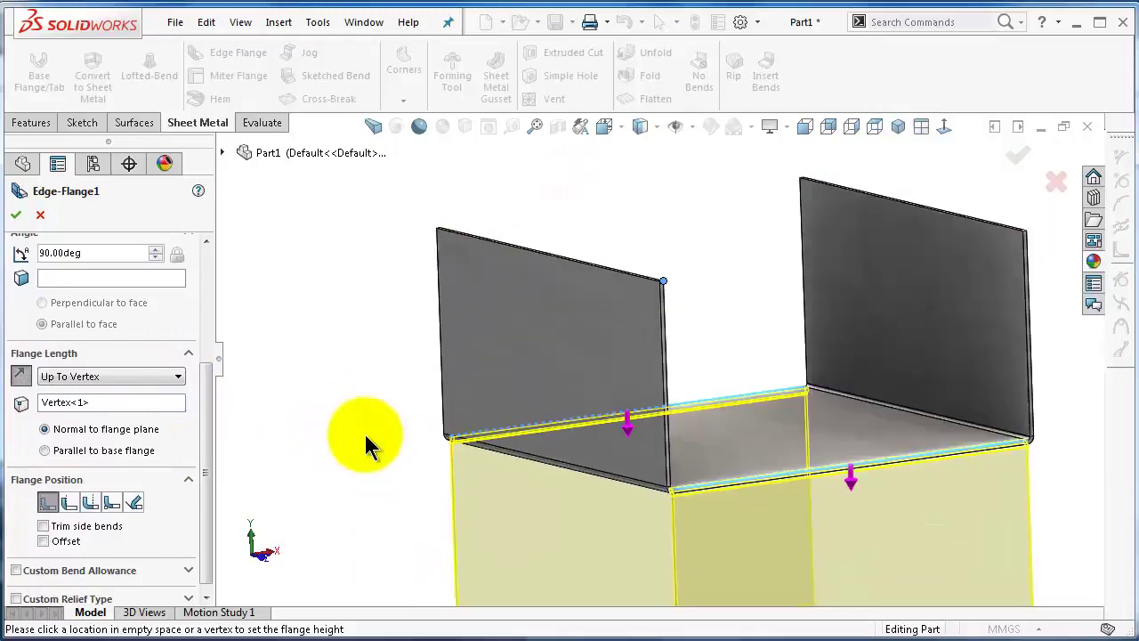
scroll(618, 475, "down", 1)
scroll(764, 501, "down", 1)
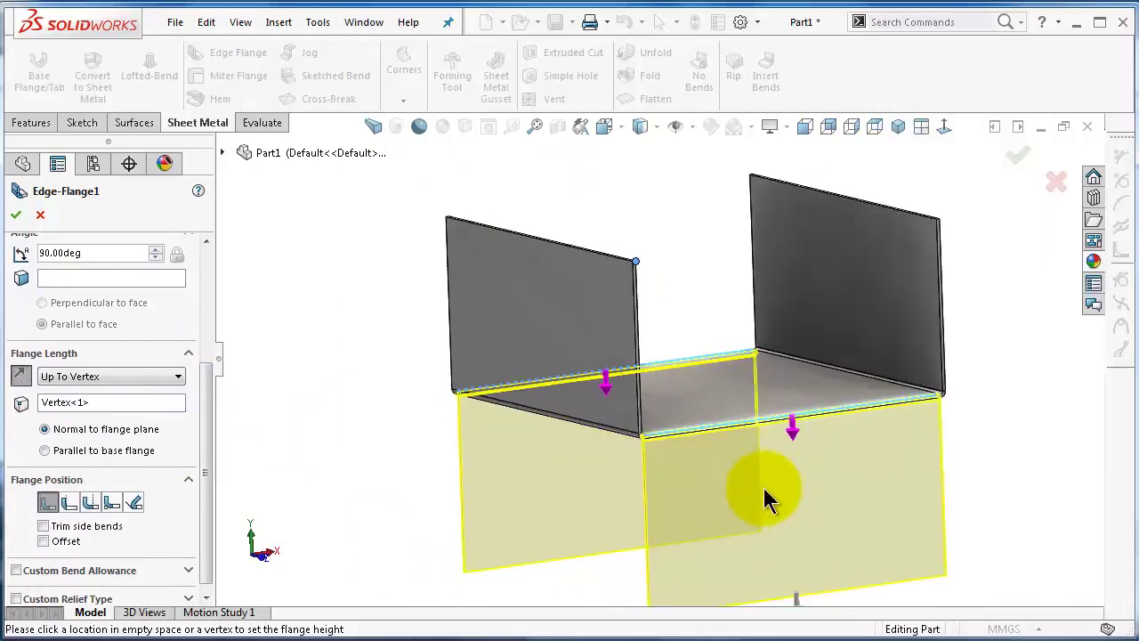
scroll(764, 500, "down", 2)
scroll(764, 500, "down", 1)
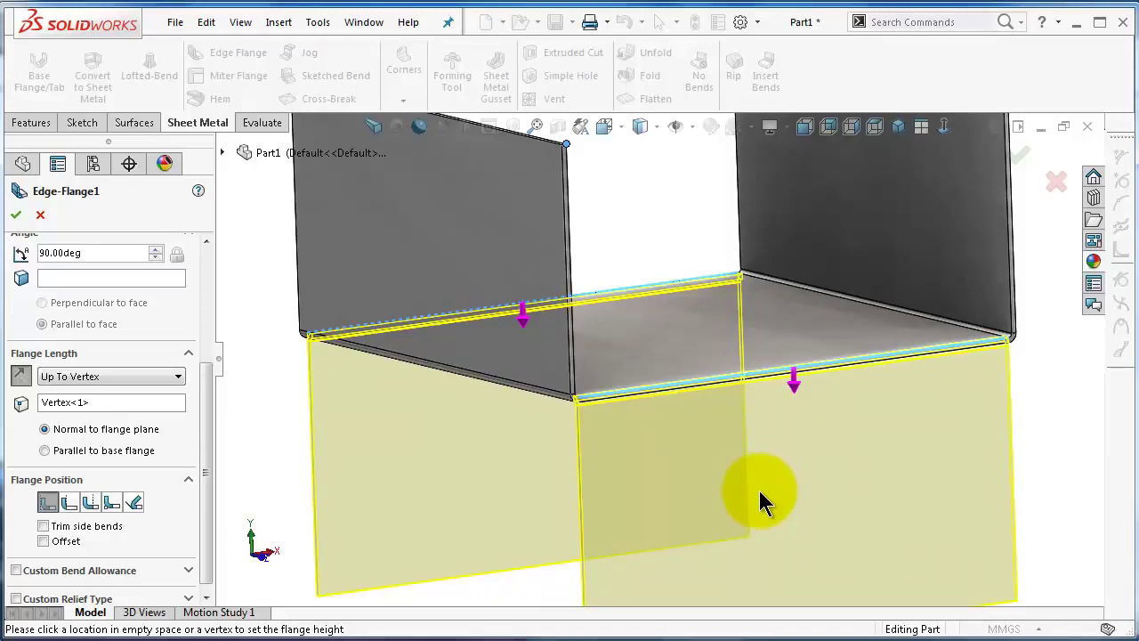
left_click(20, 378)
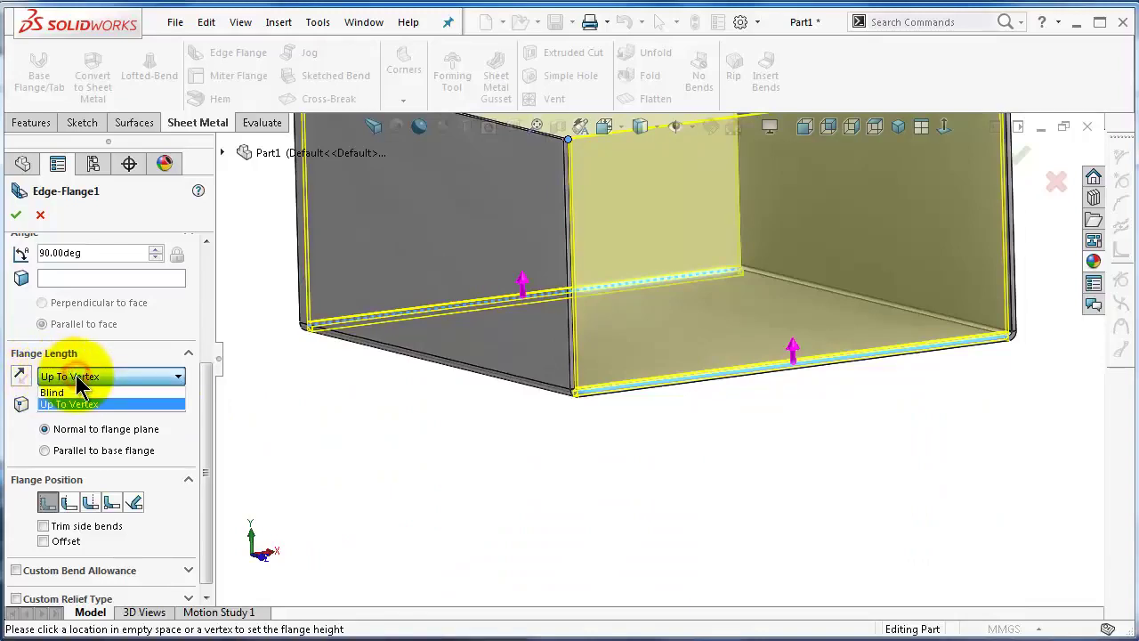
- Set the flange length to Blind 10mm and accept the change
left_click(75, 393)
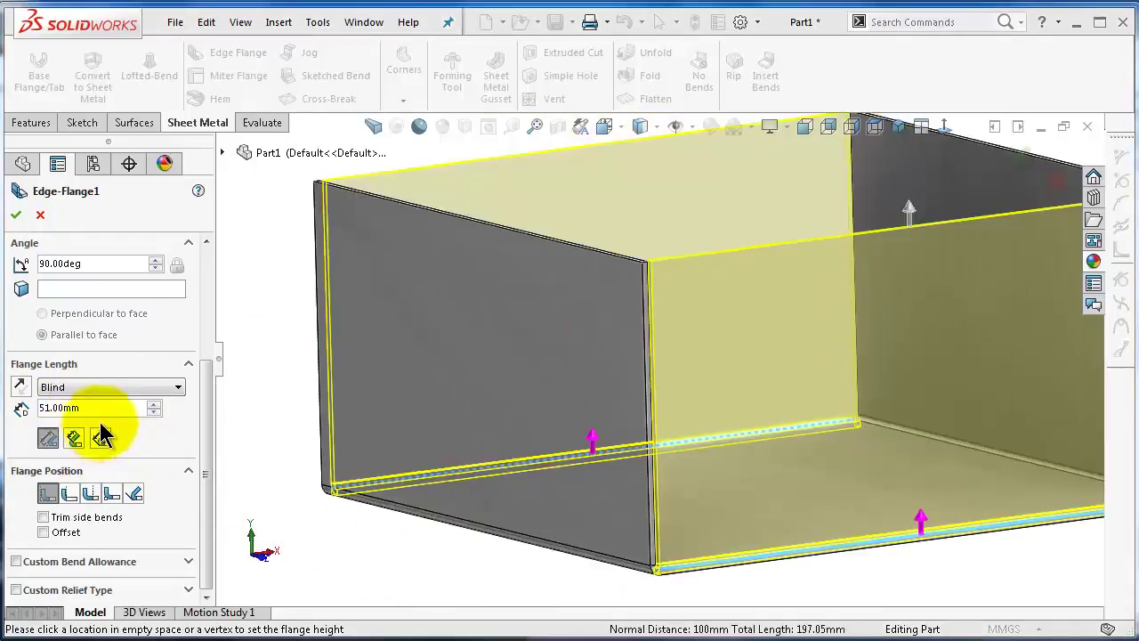
left_click_drag(87, 408, 32, 407)
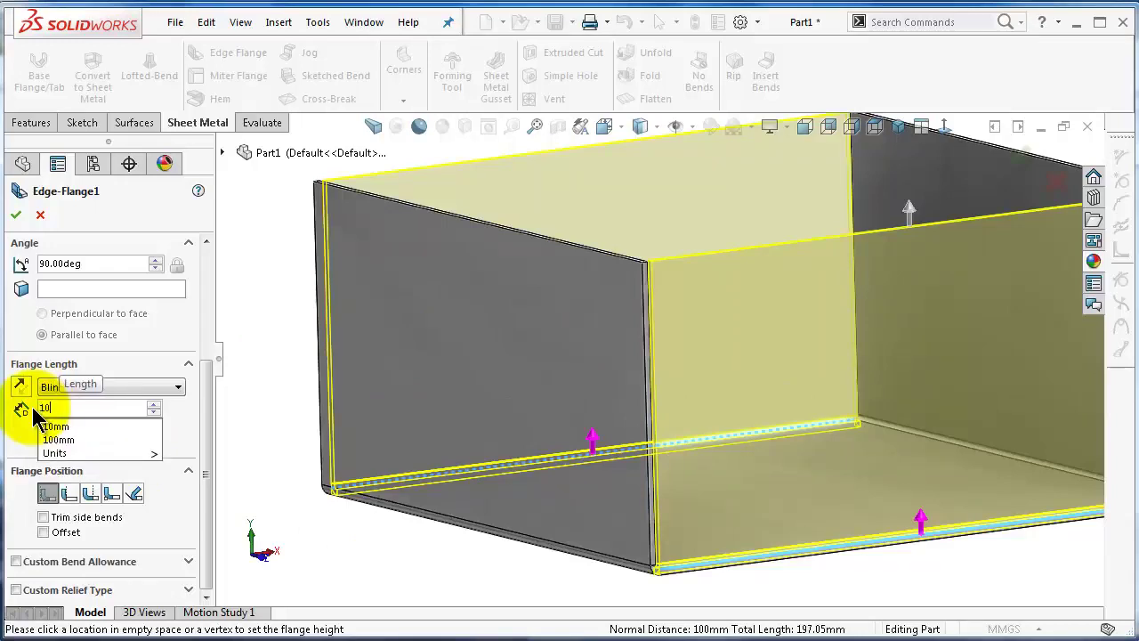
left_click(27, 445)
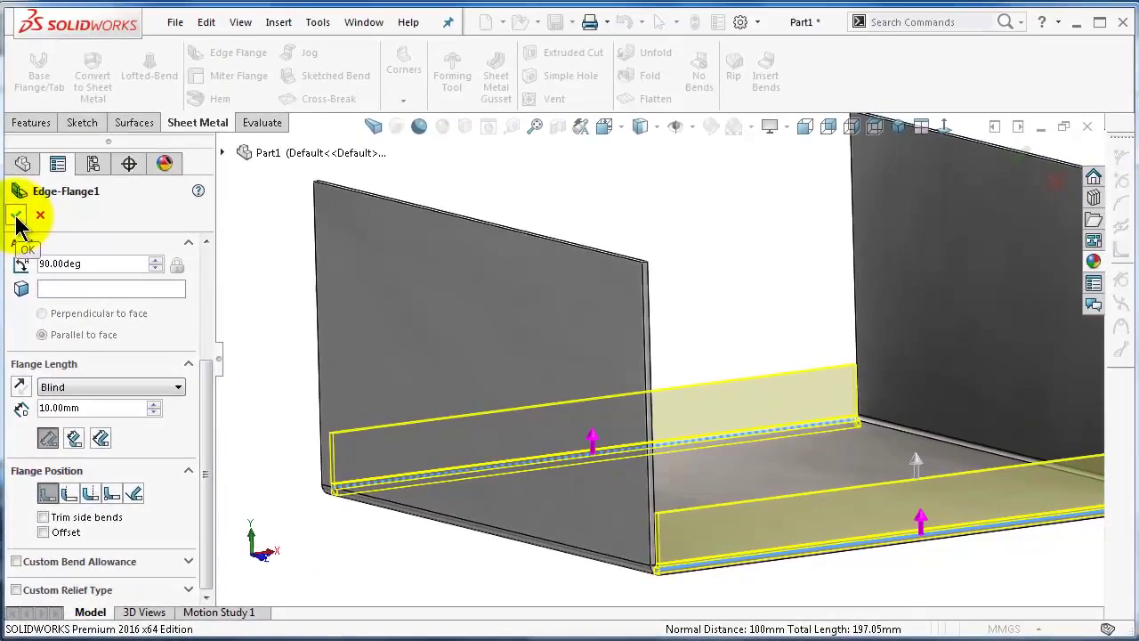
left_click(18, 215)
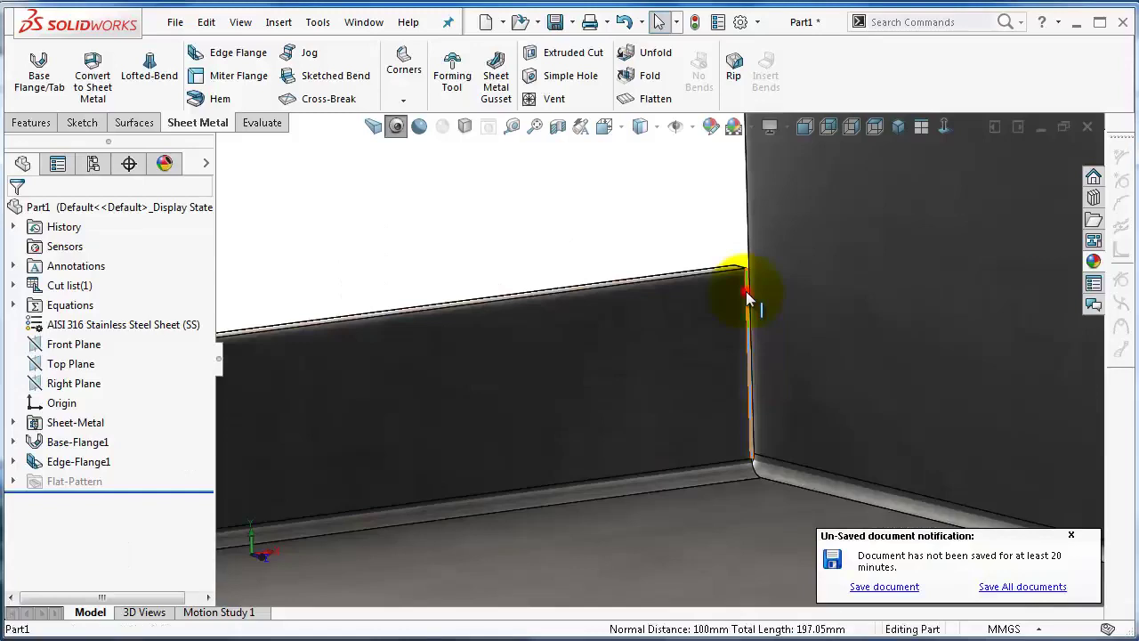
- Measure from the flange's narrow top lip face to the plate face, reading 12.22mm
left_click(746, 291)
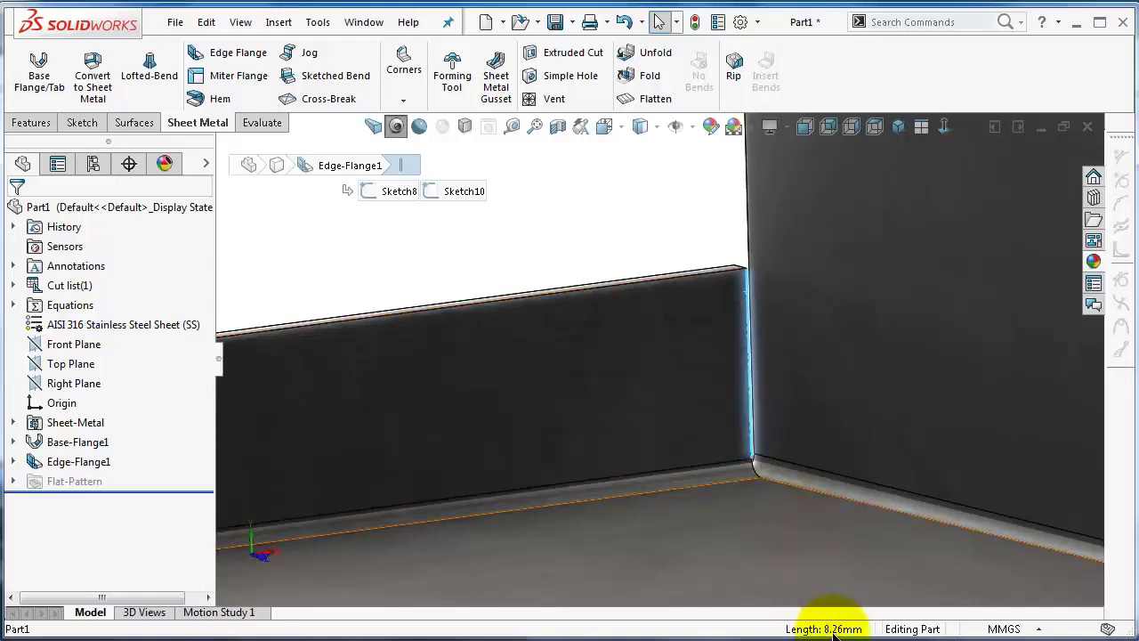
left_click(604, 237)
mouse_move(603, 235)
middle_mouse_down()
mouse_move(616, 234)
mouse_move(610, 264)
mouse_move(629, 249)
mouse_move(725, 293)
mouse_move(417, 374)
mouse_move(417, 345)
mouse_move(483, 415)
mouse_move(452, 440)
middle_mouse_up()
scroll(427, 413, "down", 3)
scroll(495, 304, "down", 2)
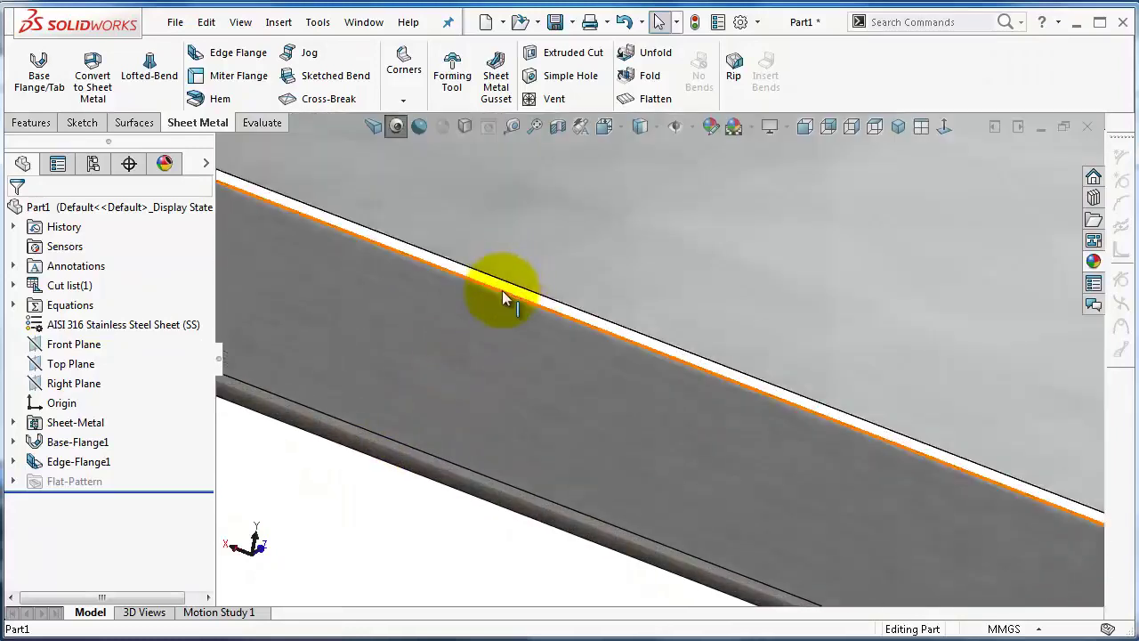
left_click(505, 287)
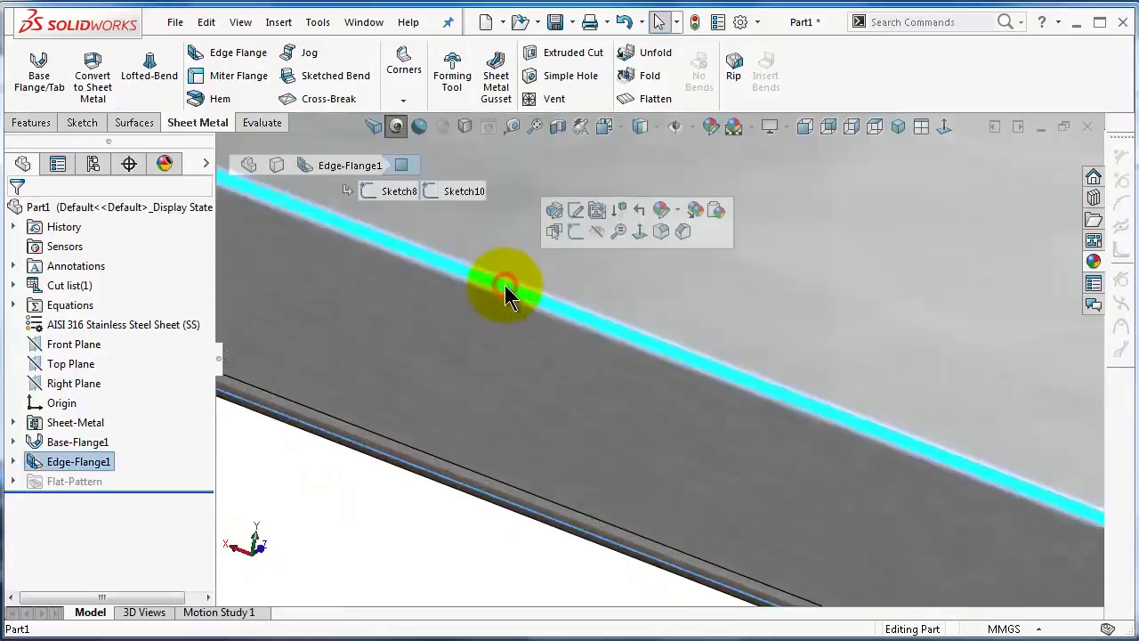
left_click(513, 127)
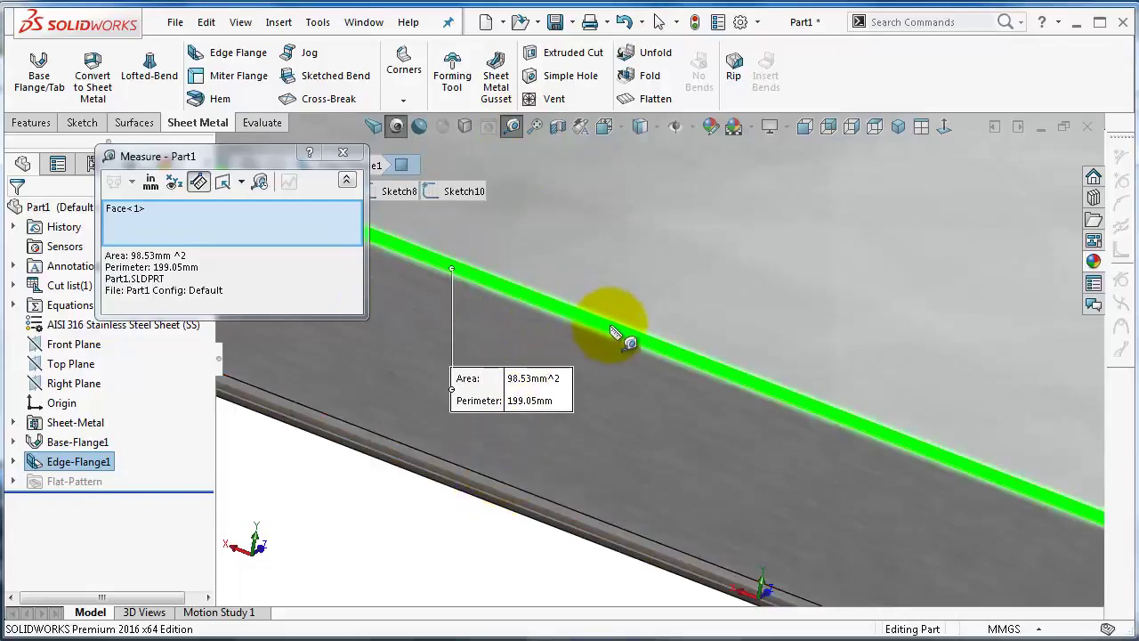
middle_click_drag(526, 508, 534, 394)
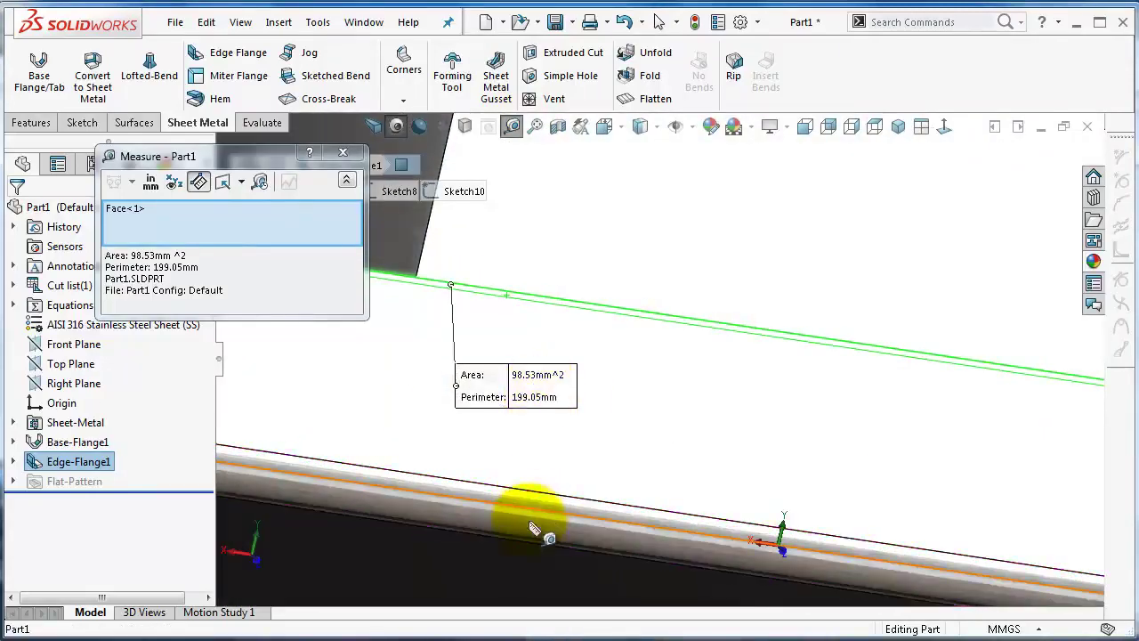
left_click(513, 574)
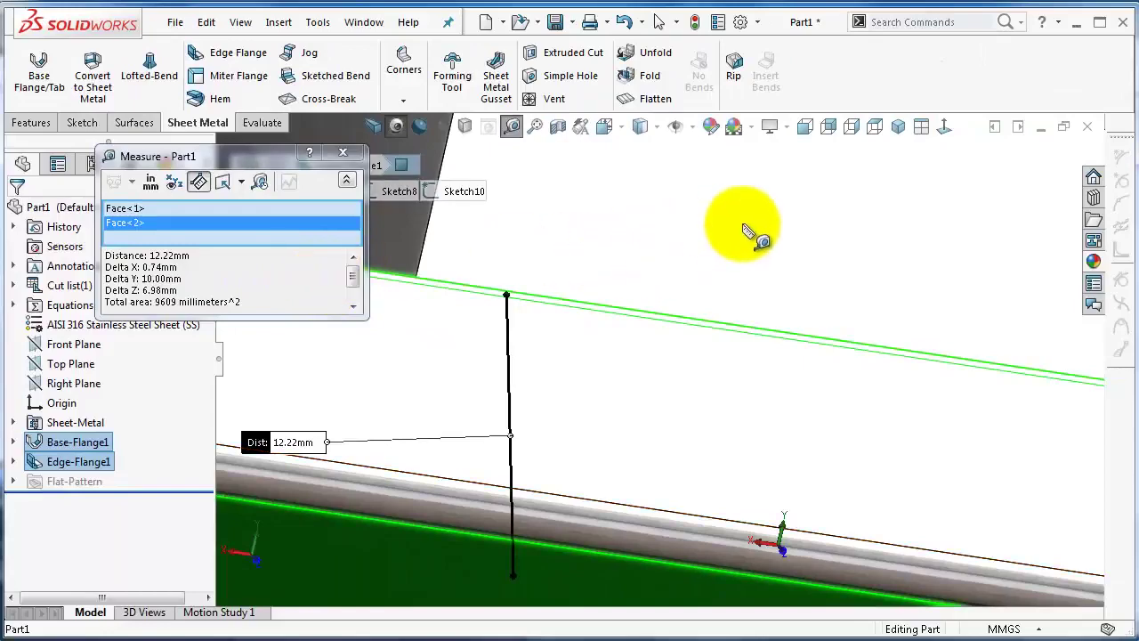
mouse_move(747, 233)
middle_mouse_down()
mouse_move(734, 254)
mouse_move(674, 279)
mouse_move(634, 324)
mouse_move(661, 318)
mouse_move(554, 470)
mouse_move(478, 540)
mouse_move(522, 519)
mouse_move(305, 356)
middle_mouse_up()
- Edit Edge-Flange1 so its 10.00mm length measures to the Inner Virtual Sharp
left_click(98, 463)
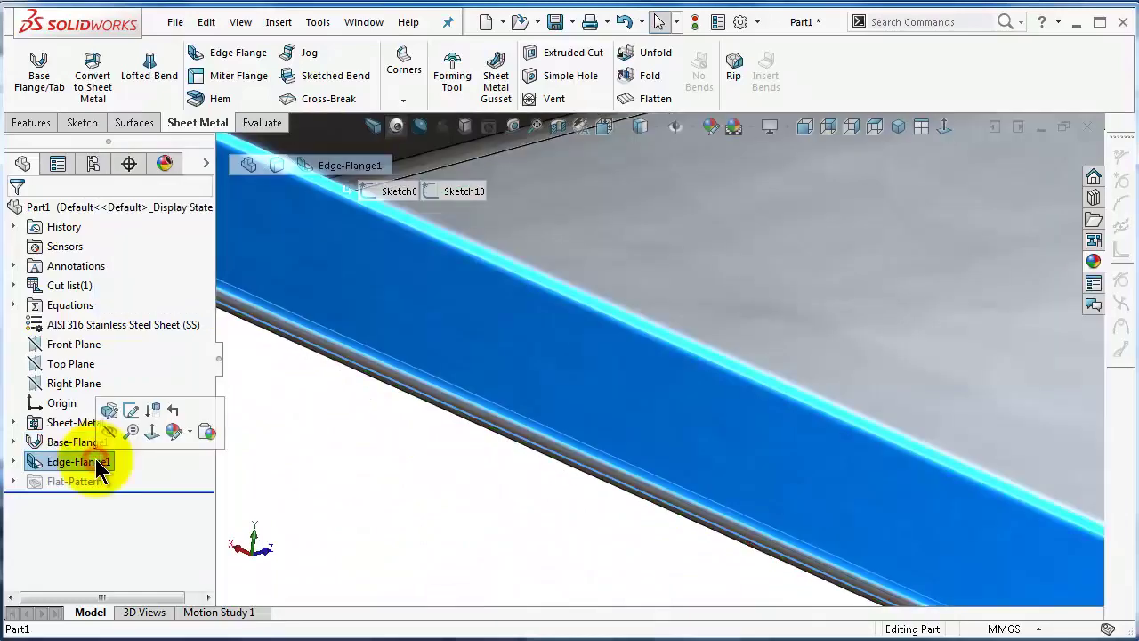
left_click(109, 410)
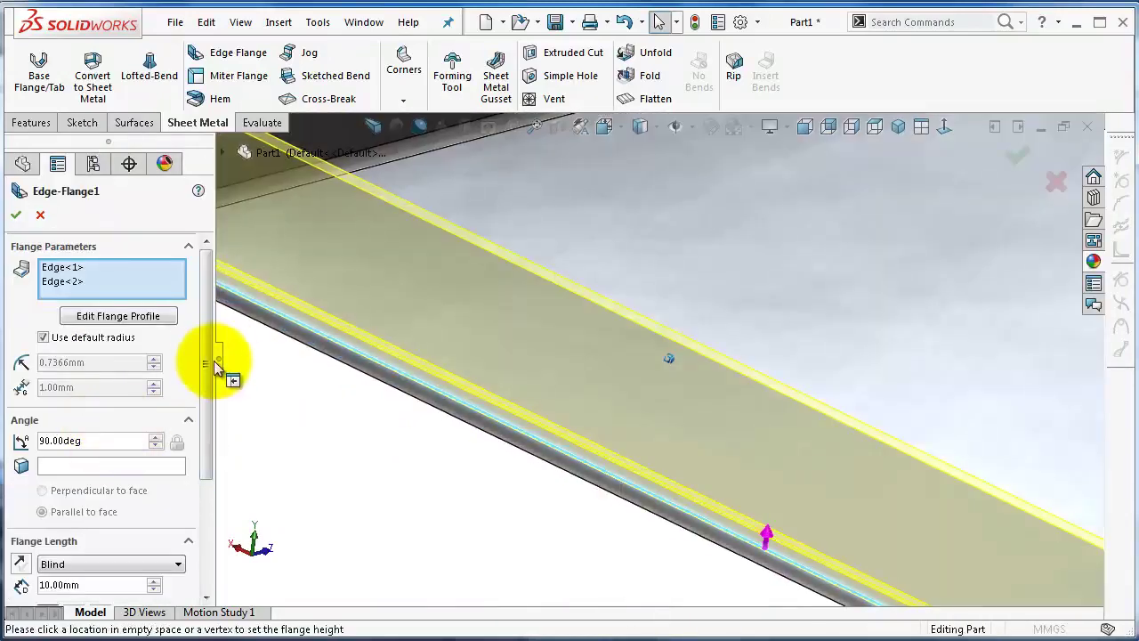
scroll(214, 419, "down", 3)
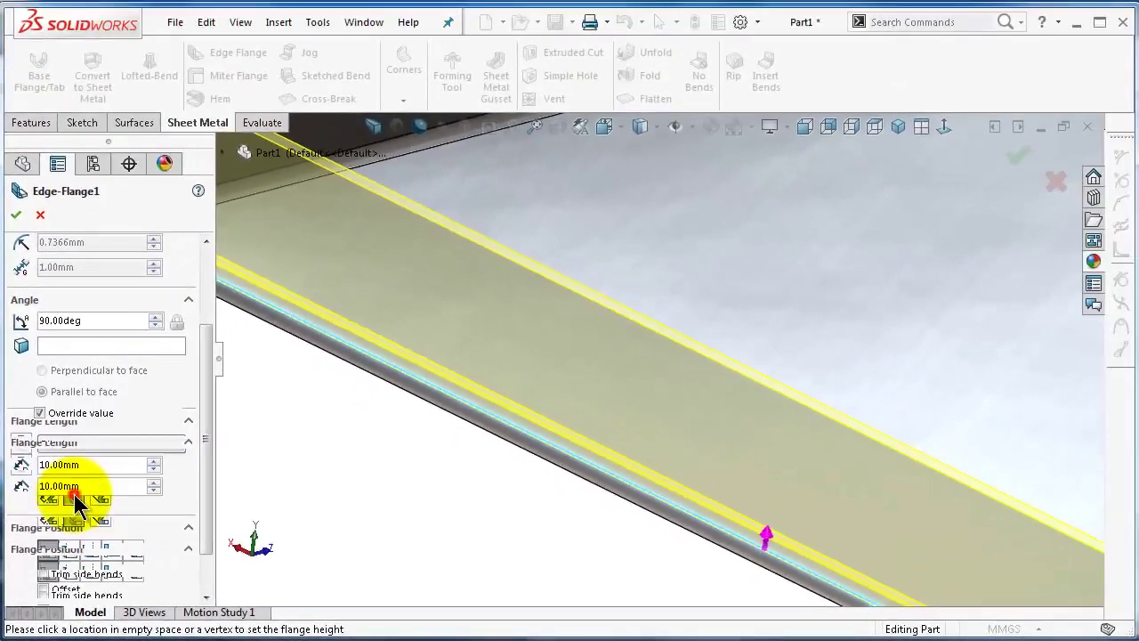
left_click(74, 497)
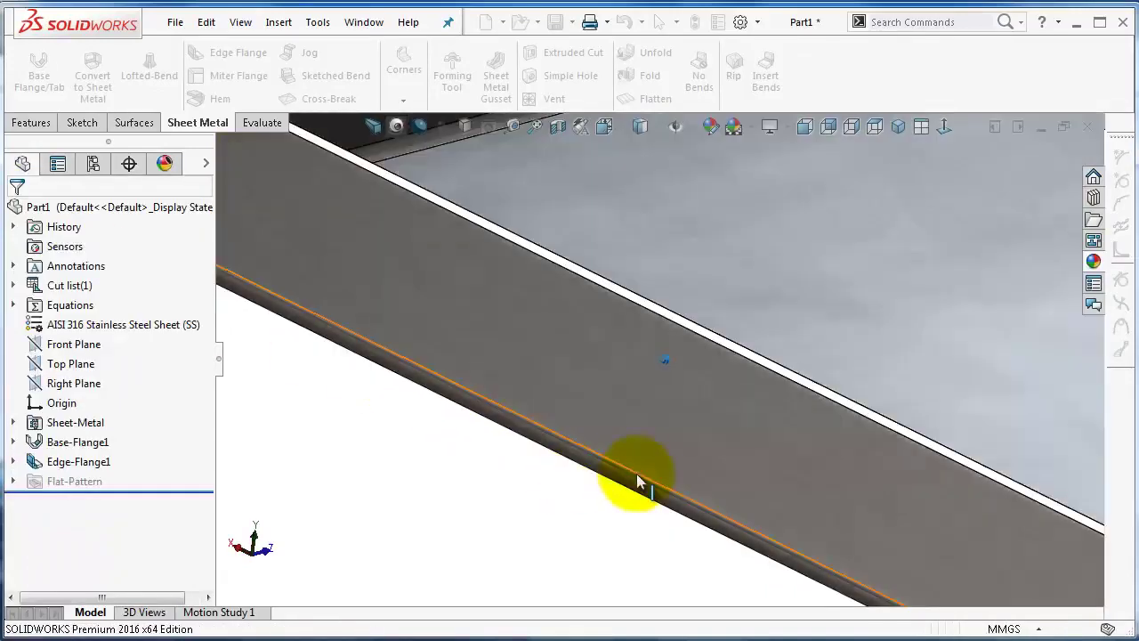
scroll(641, 483, "up", 3)
middle_click_drag(656, 355, 497, 154)
- Measure from the top lip face to the plate face, reading 23.18mm
left_click(512, 129)
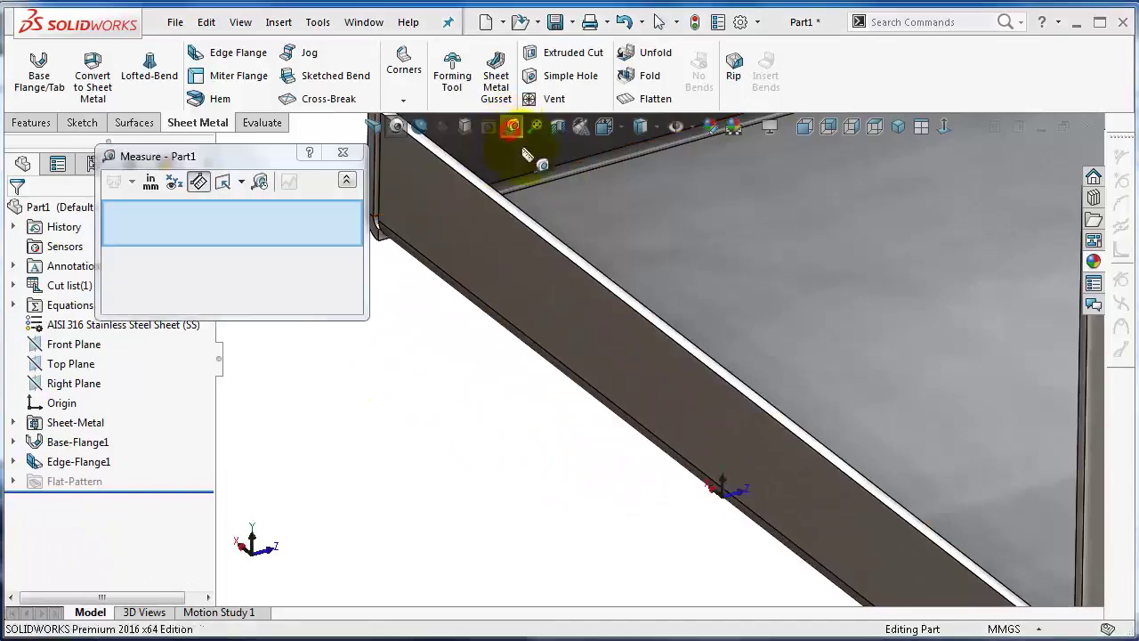
left_click(357, 152)
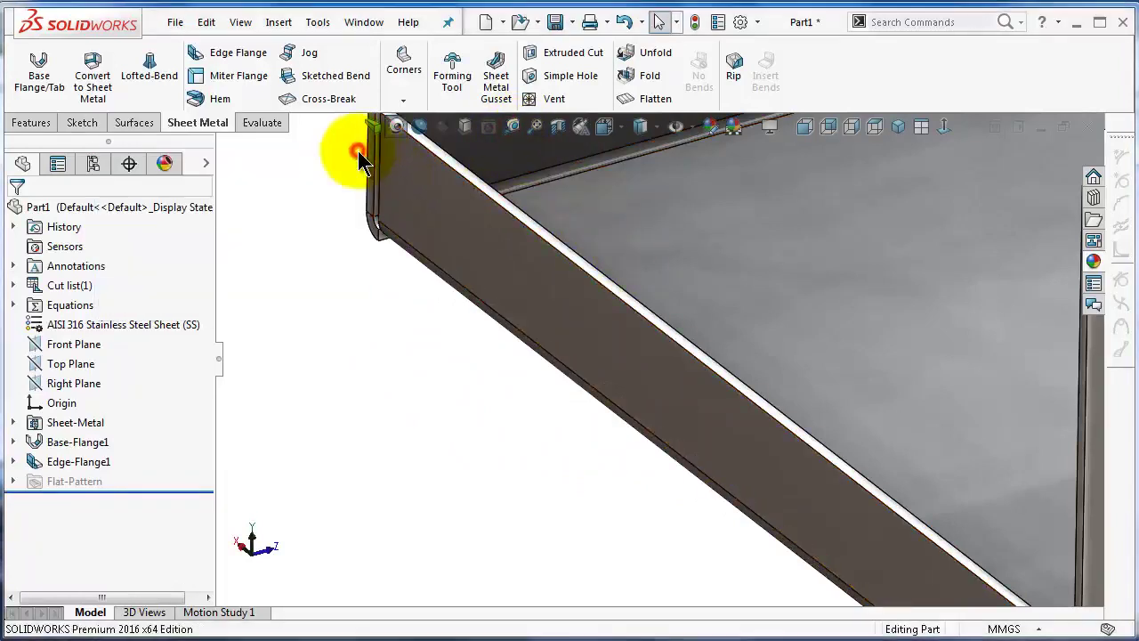
left_click(257, 125)
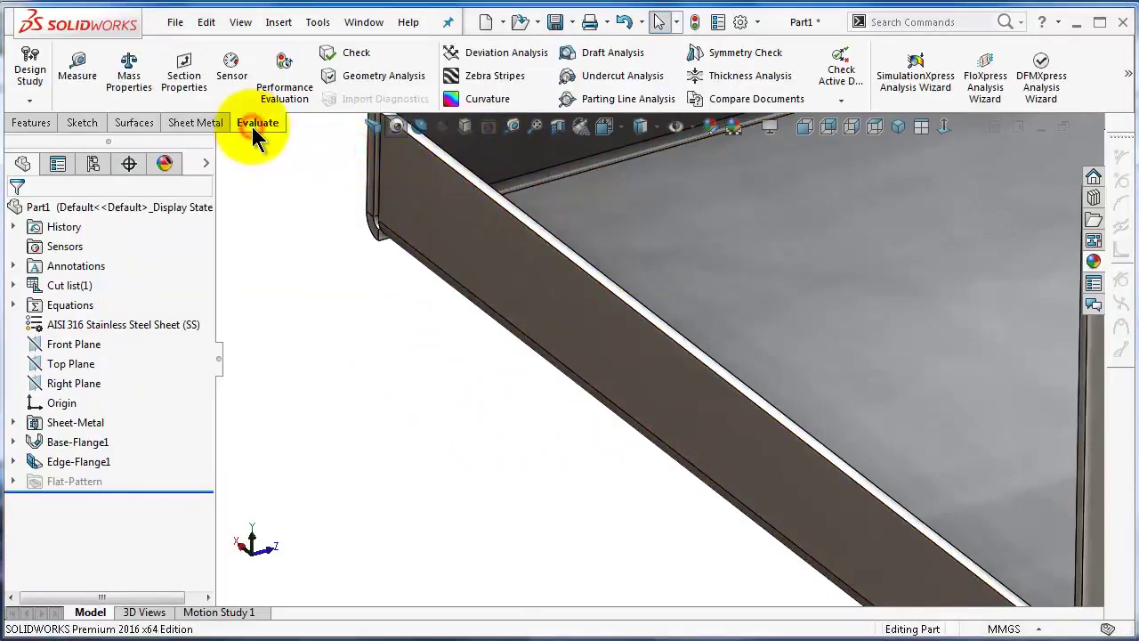
left_click(78, 71)
scroll(707, 370, "down", 2)
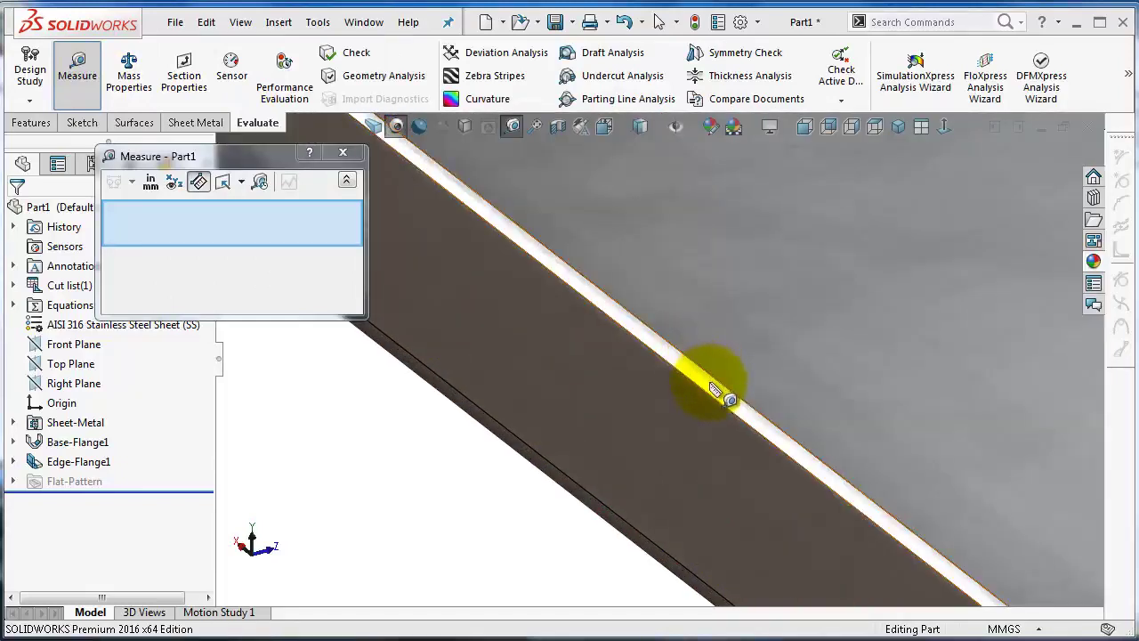
left_click(714, 389)
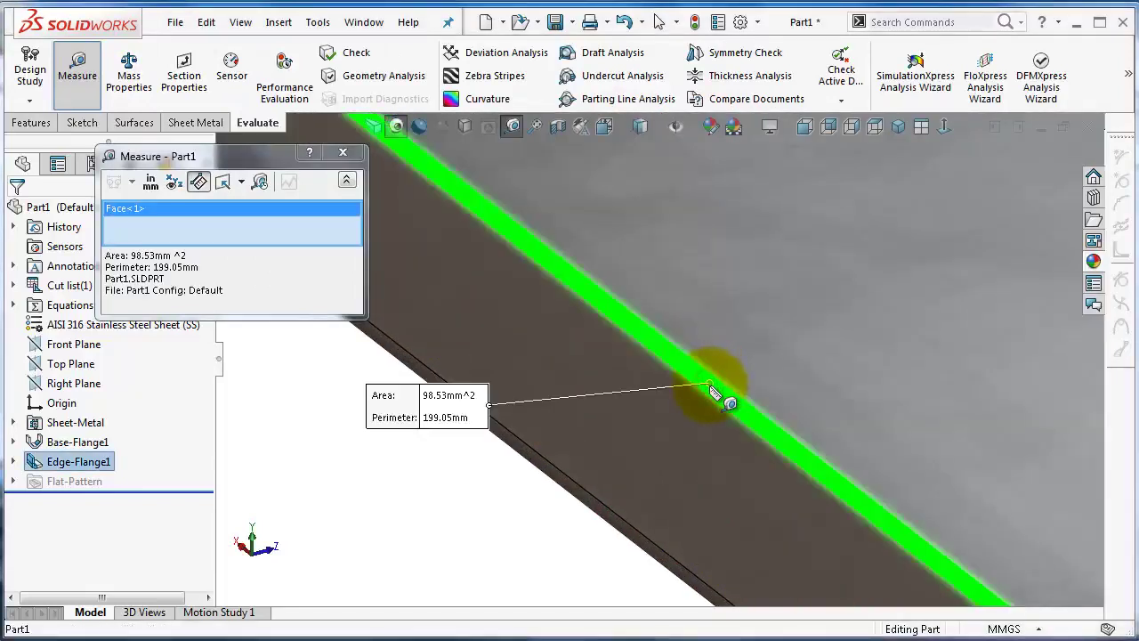
left_click(806, 372)
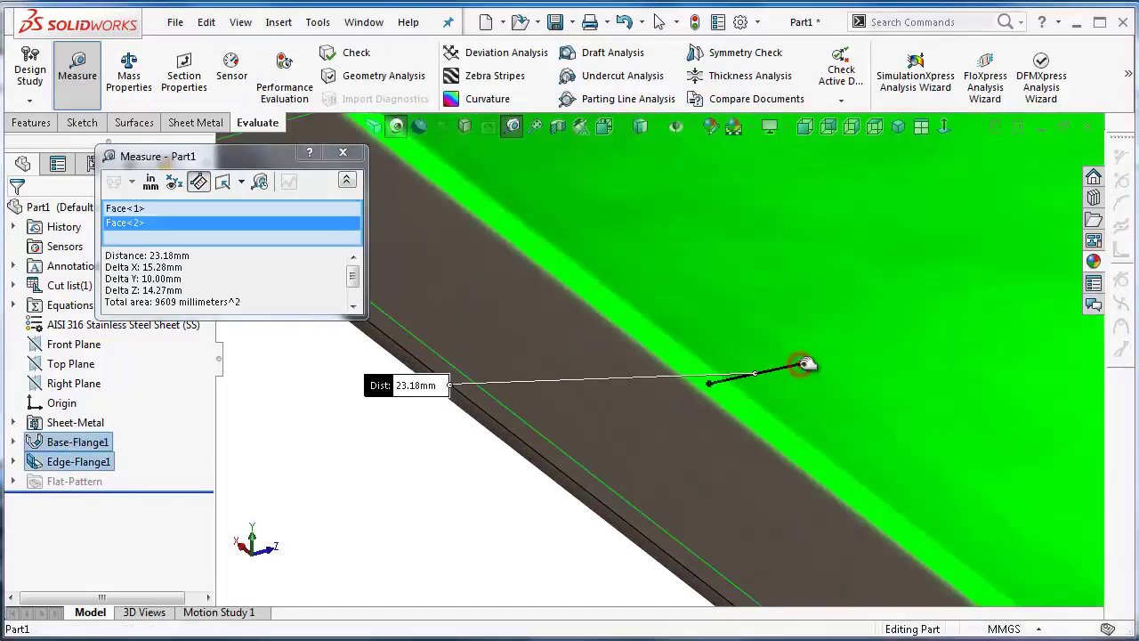
mouse_move(418, 498)
middle_mouse_down()
mouse_move(407, 483)
mouse_move(407, 496)
mouse_move(254, 534)
middle_mouse_up()
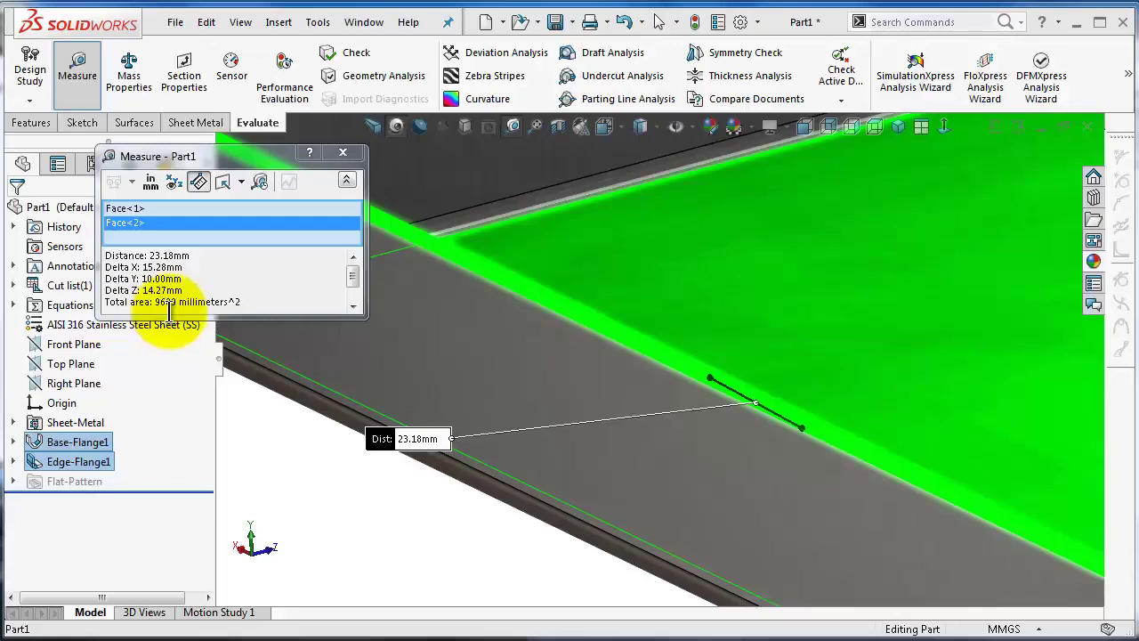
- Close the Measure tool, clear the face selection and reorient the part view
left_click(343, 152)
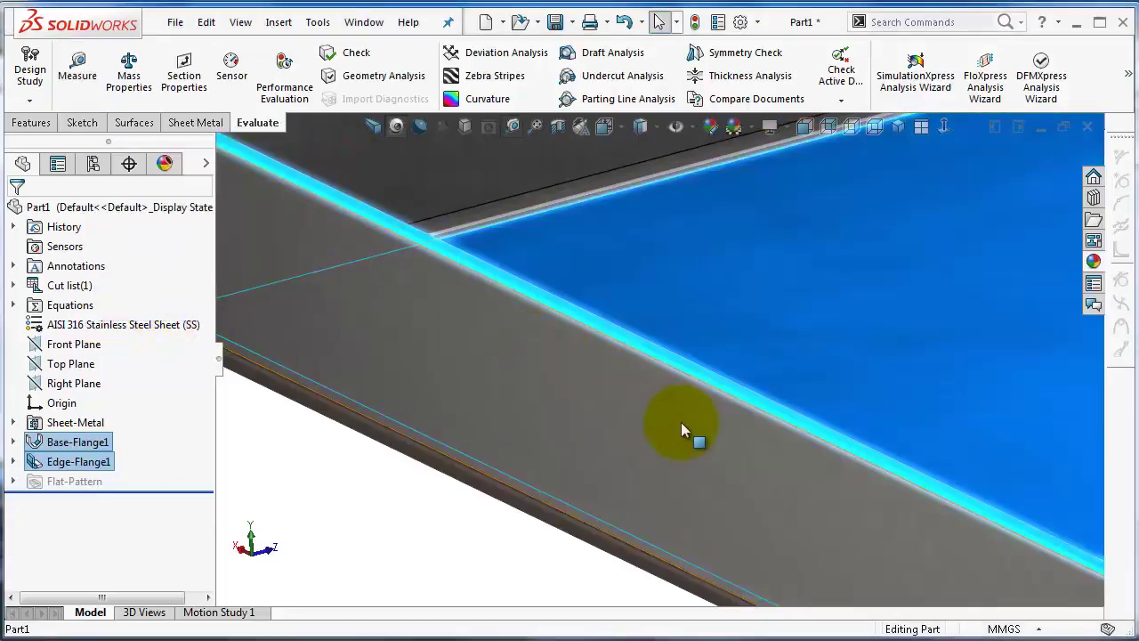
middle_click_drag(681, 421, 633, 476)
left_click(602, 490)
key("Right")
key("Right")
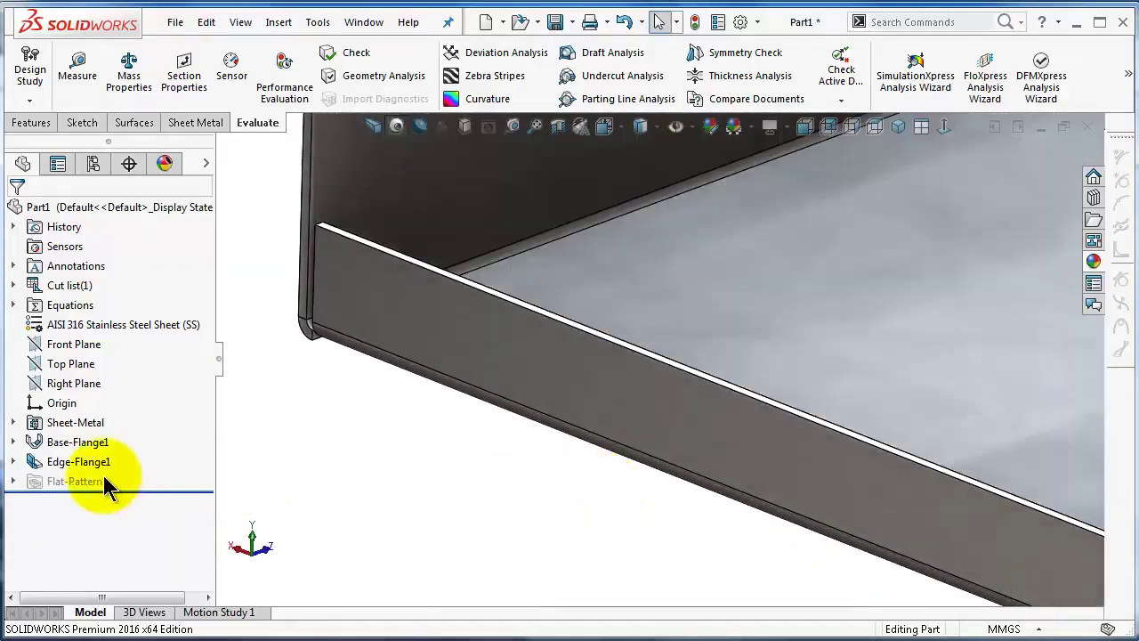
- Edit Edge-Flange1 so its 10.00mm flange length measures to the Tangent Bend, and accept it
left_click(60, 462)
left_click(74, 416)
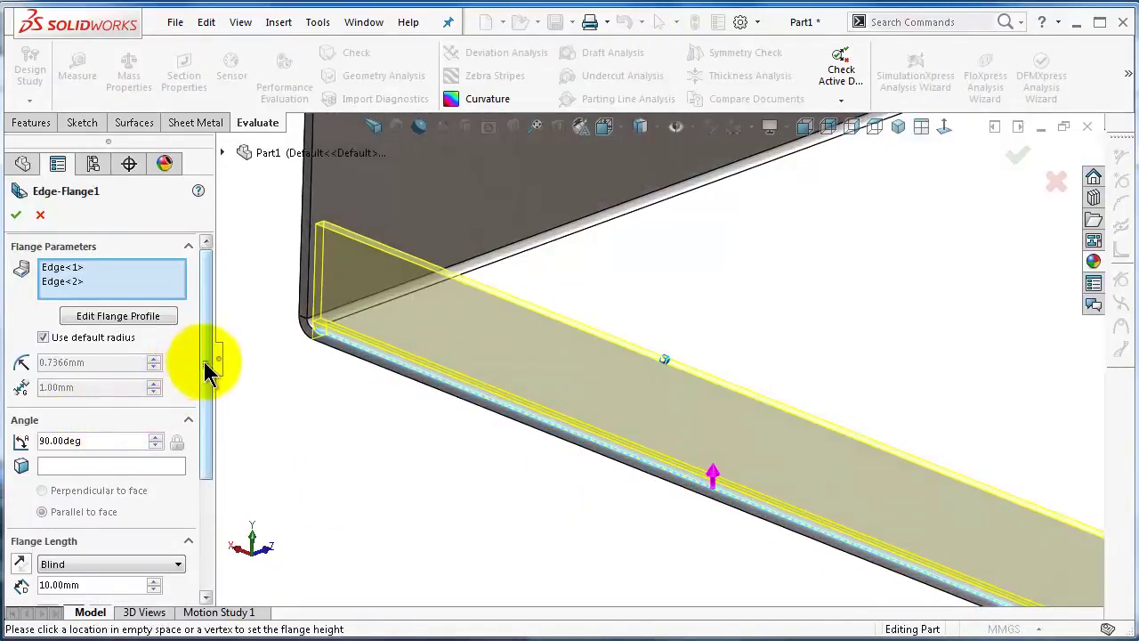
left_click_drag(205, 362, 205, 435)
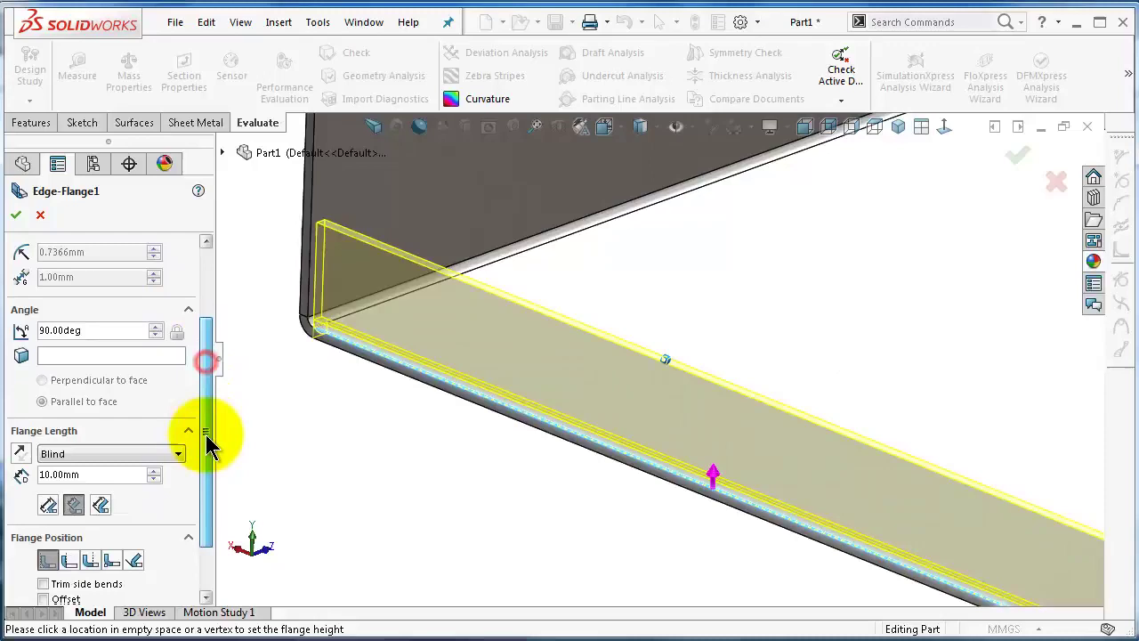
left_click(102, 498)
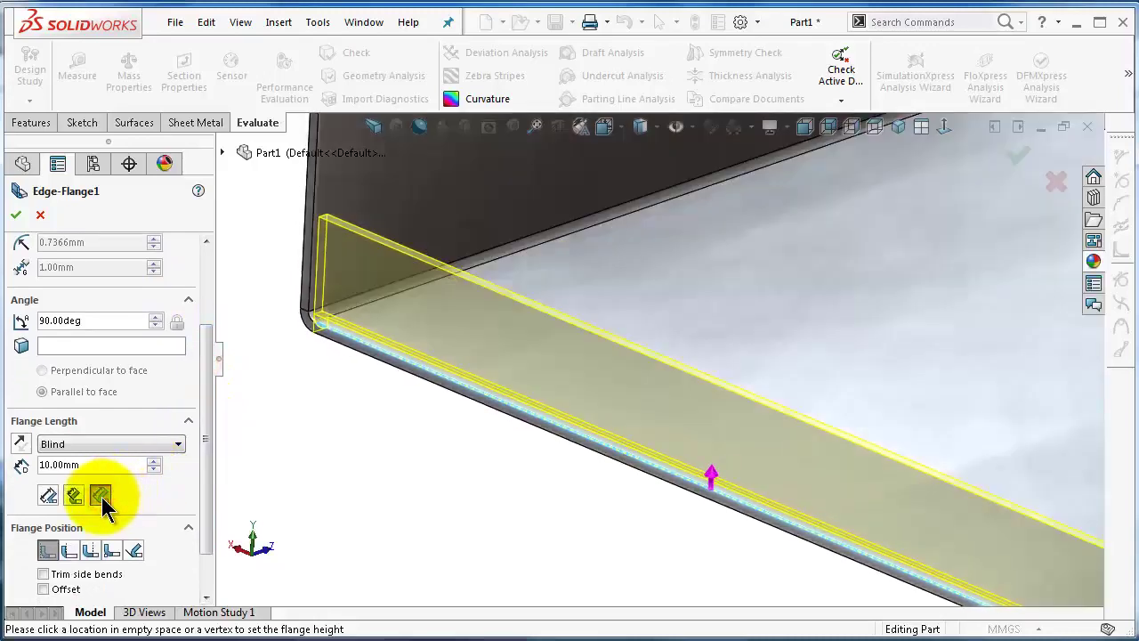
left_click(57, 505)
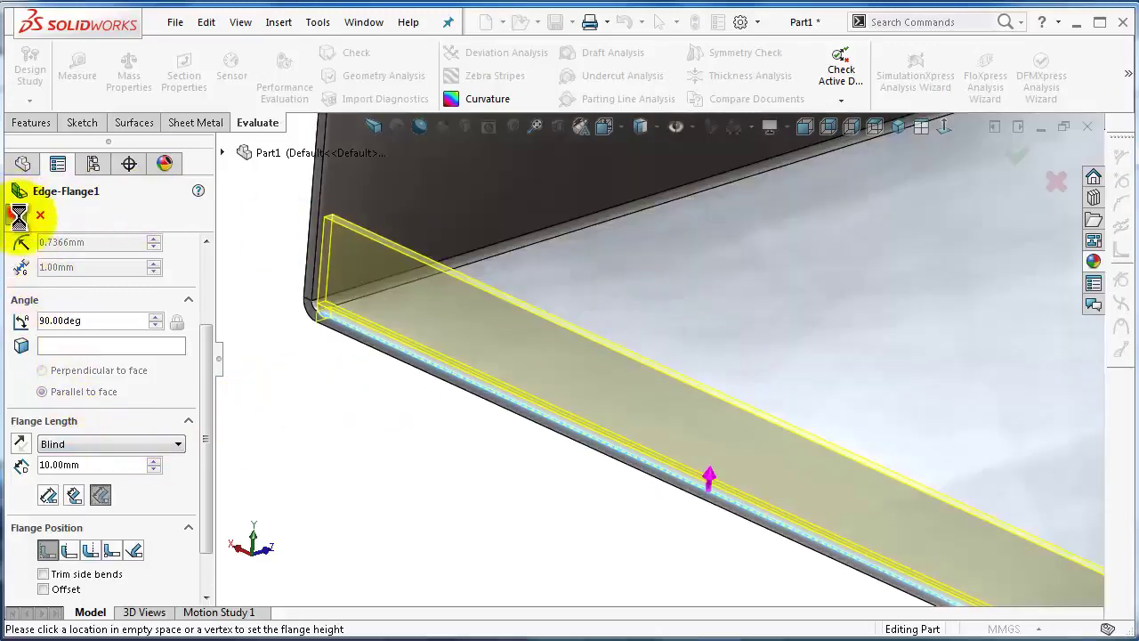
scroll(463, 160, "down", 5)
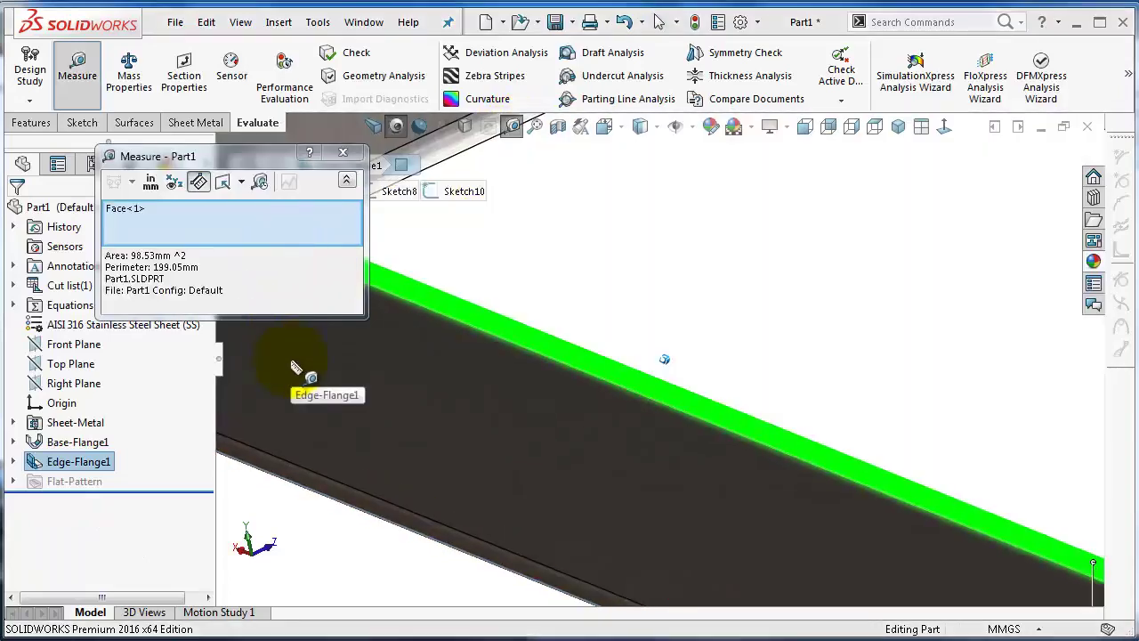
- Measure the lip-to-plate distance at 12.98mm, then close the Measure tool
mouse_move(296, 367)
middle_mouse_down()
mouse_move(424, 462)
mouse_move(779, 539)
middle_mouse_up()
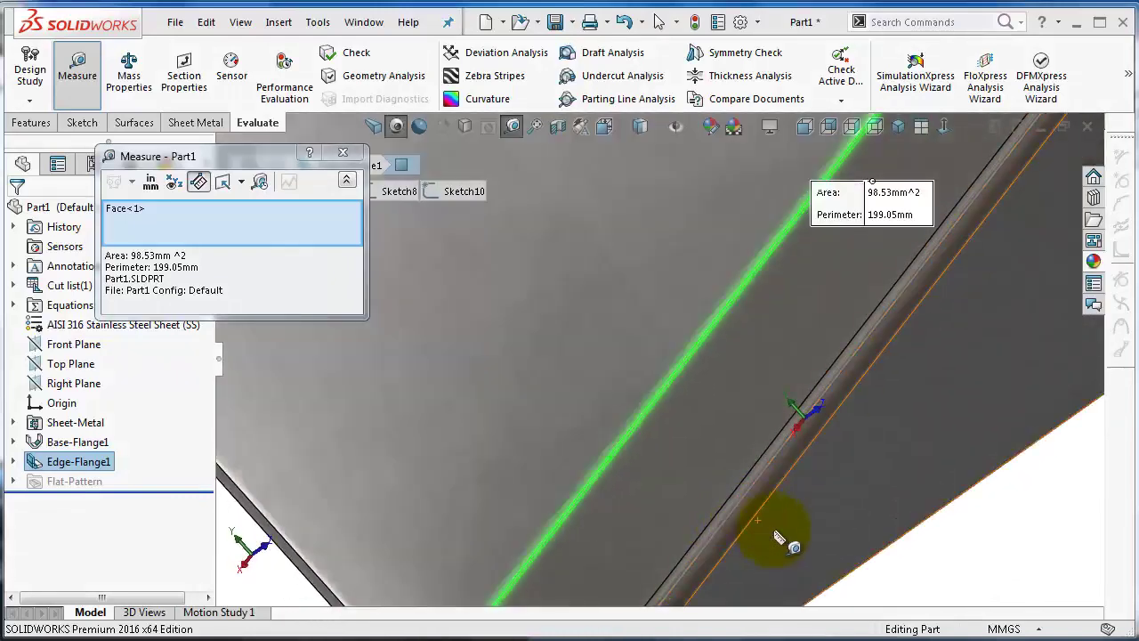
left_click(779, 538)
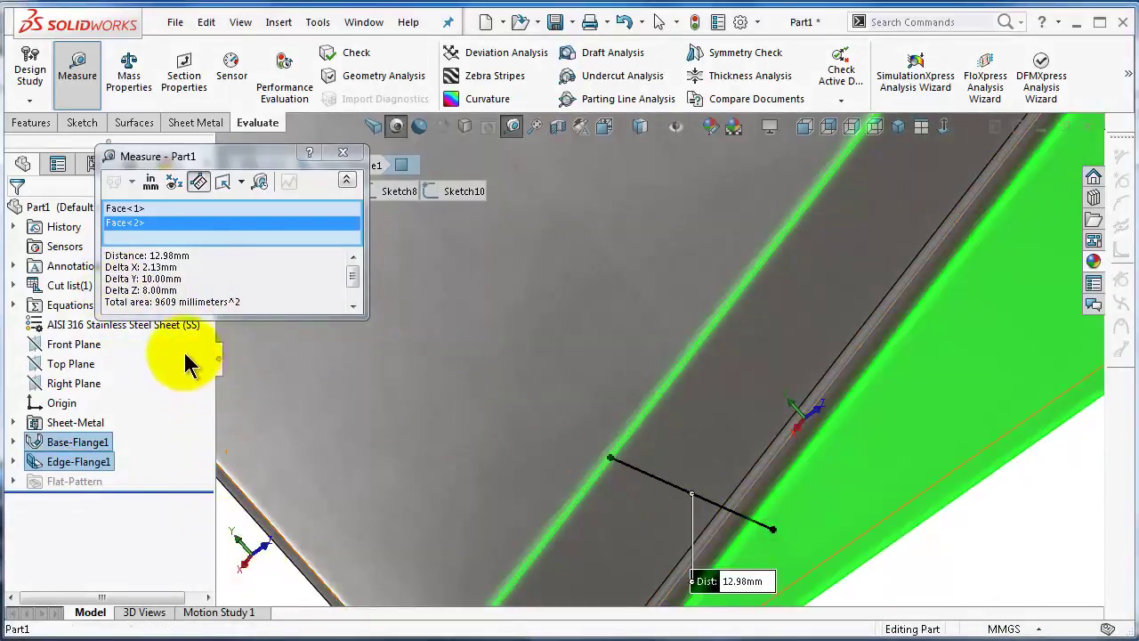
left_click(344, 155)
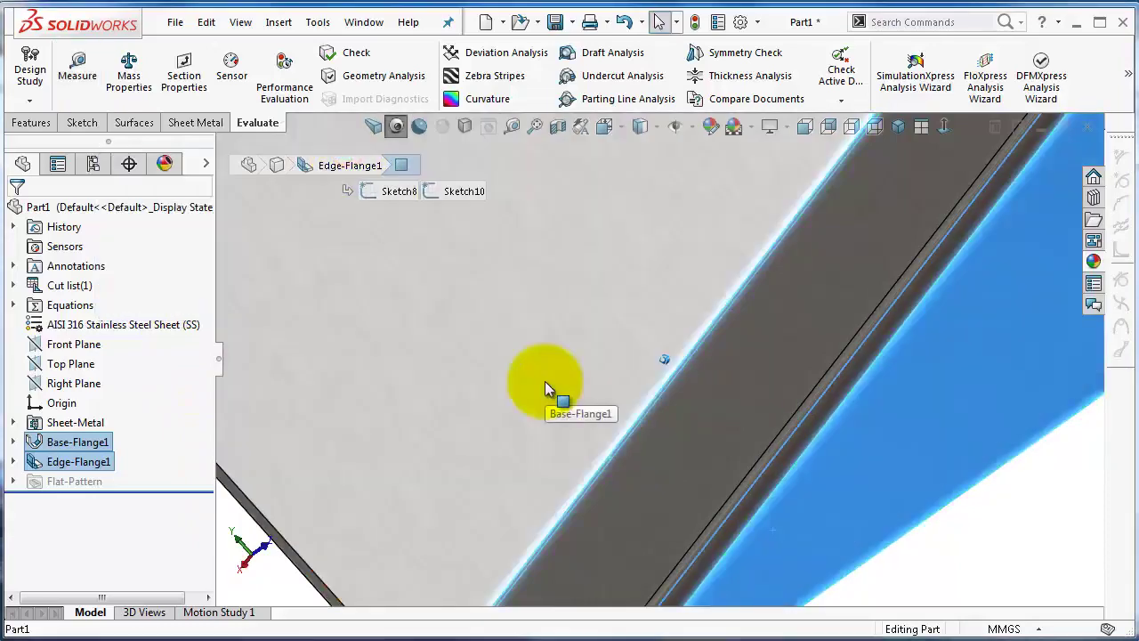
mouse_move(544, 381)
middle_mouse_down()
mouse_move(562, 386)
mouse_move(479, 485)
mouse_move(870, 627)
middle_mouse_up()
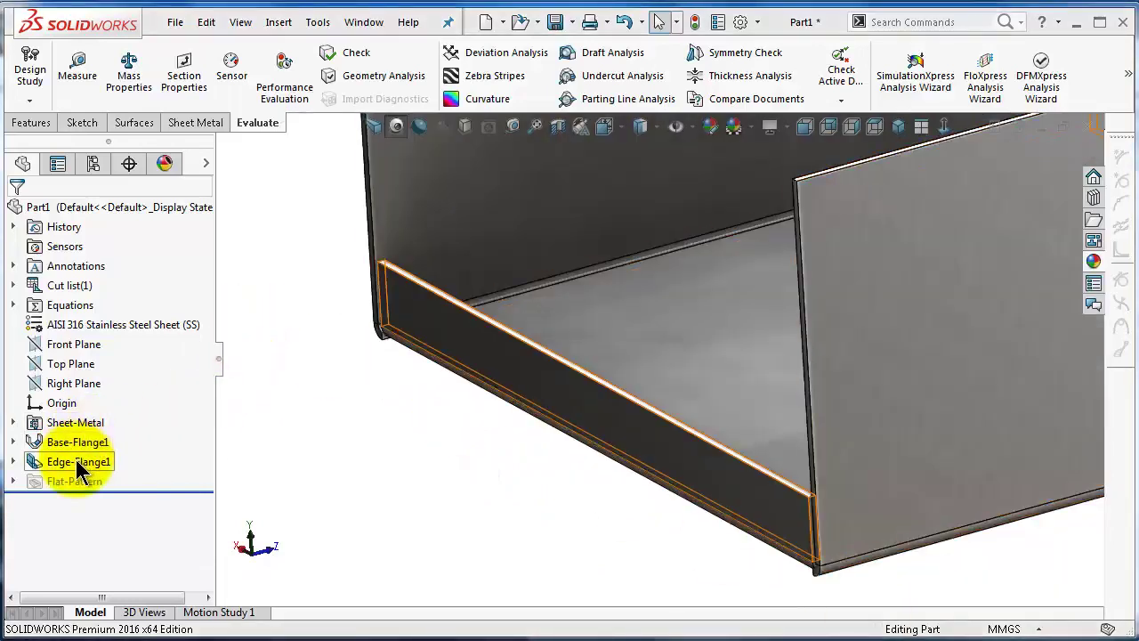
- Edit Edge-Flange1 back to an Outer Virtual Sharp flange length reference
left_click(79, 462)
left_click(187, 430)
left_click_drag(202, 432, 203, 496)
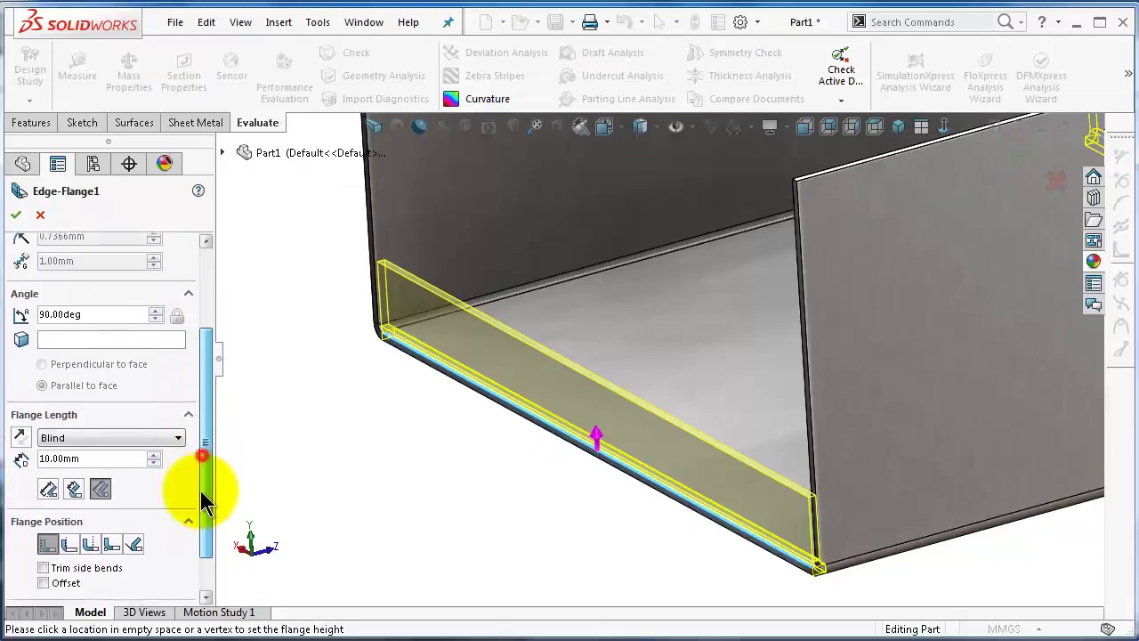
left_click(47, 471)
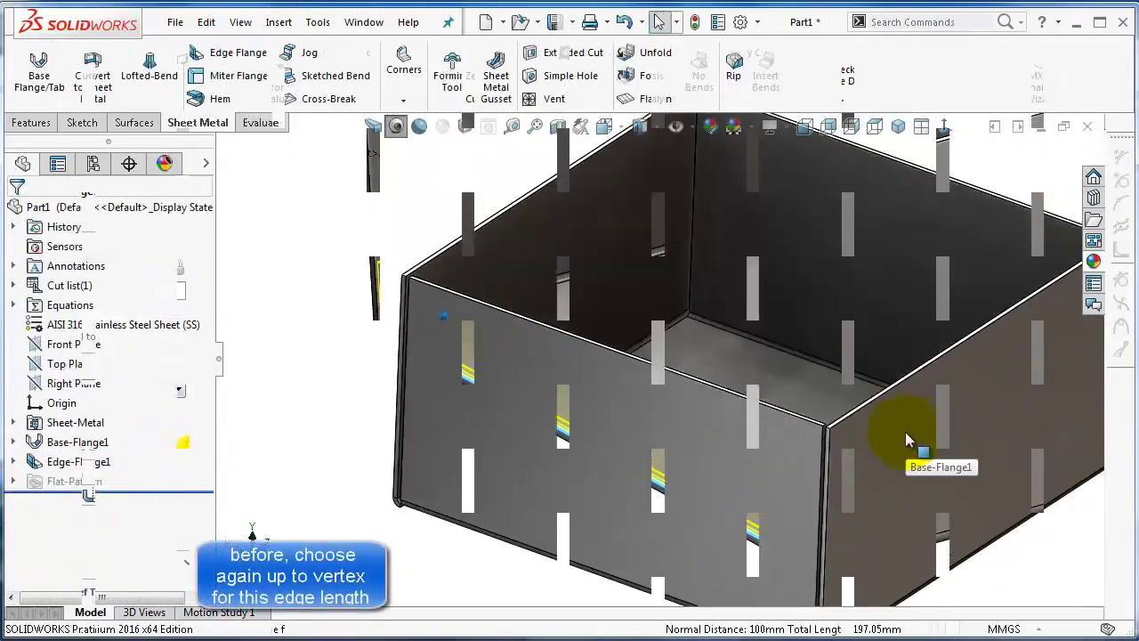
left_click(256, 62)
- Select the top lip edge and the far top edge as Edge<1> and Edge<2> of the new flange
scroll(661, 323, "down", 2)
scroll(645, 331, "down", 3)
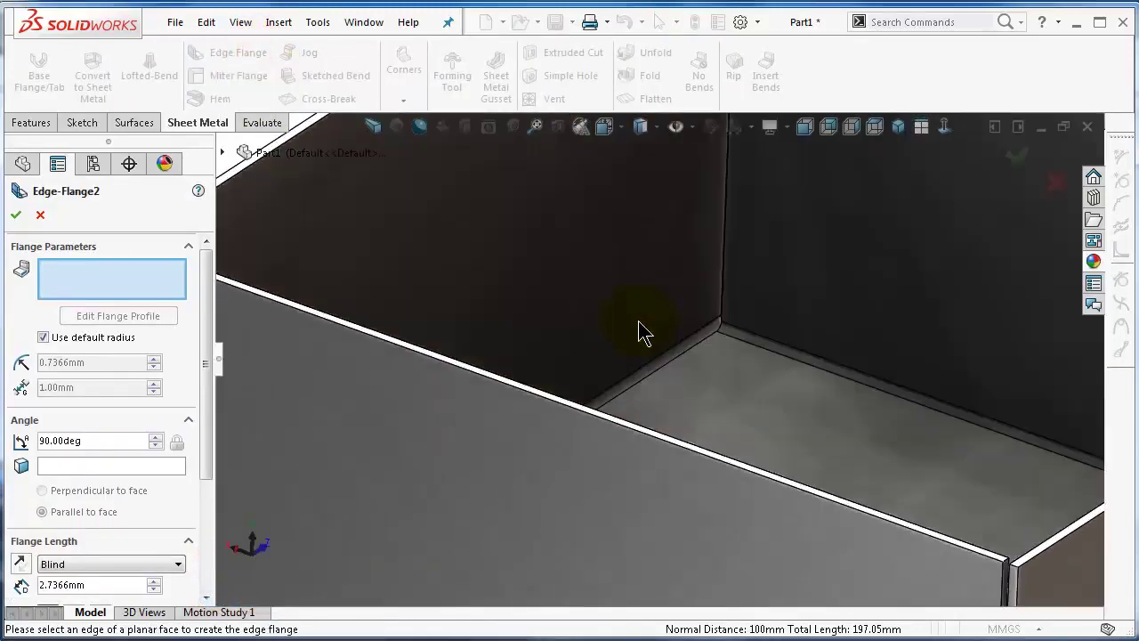
left_click(593, 418)
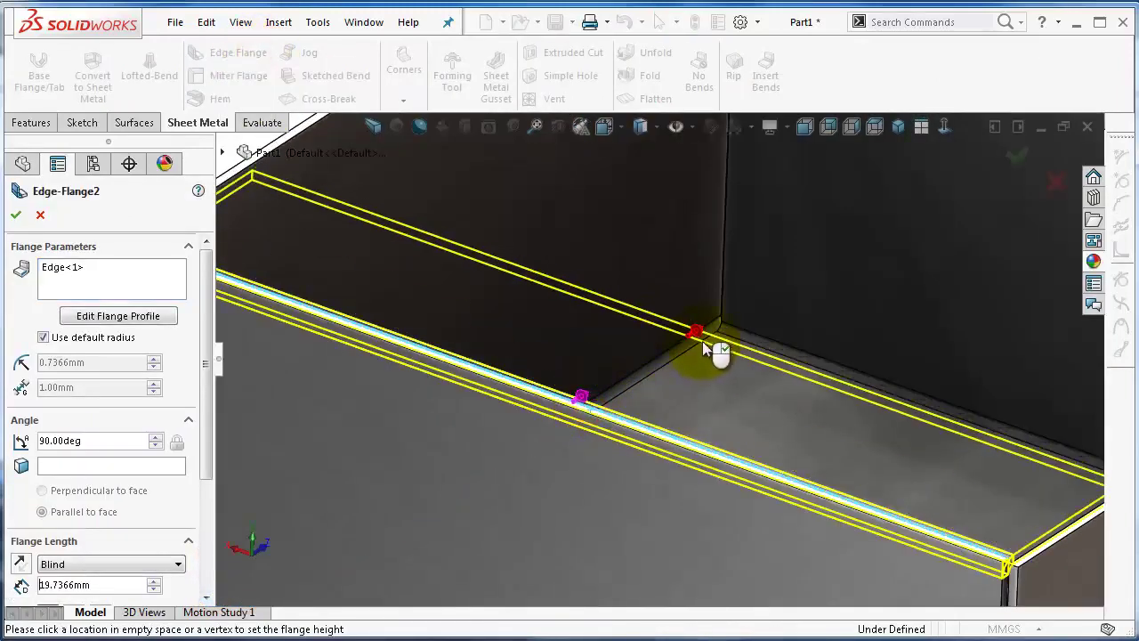
scroll(783, 321, "up", 3)
scroll(895, 202, "down", 2)
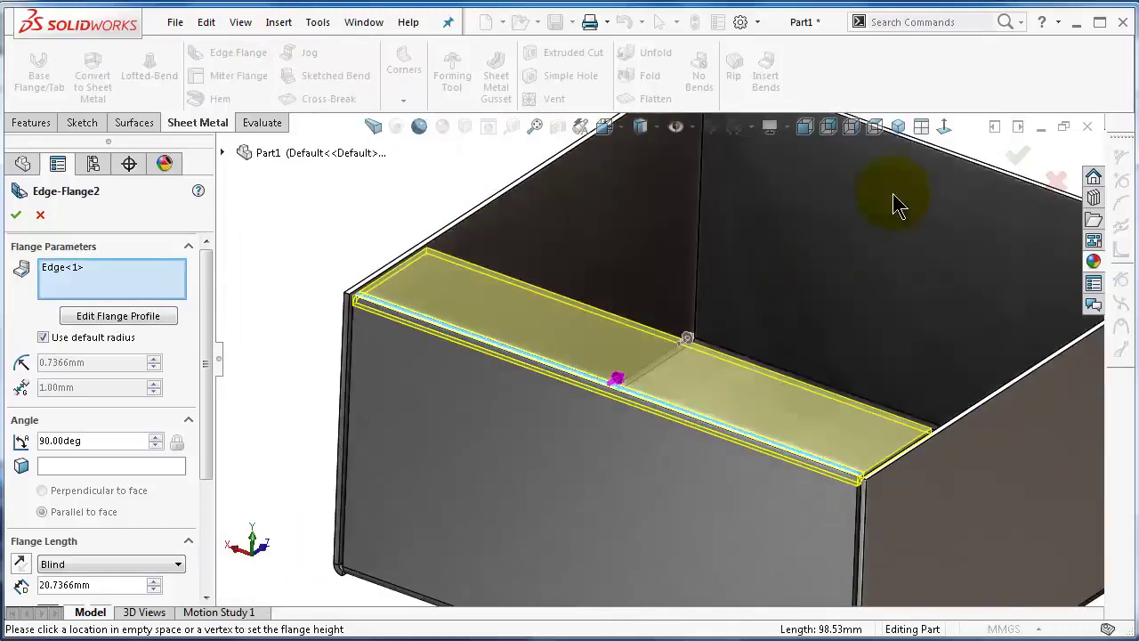
left_click(947, 158)
- Keep the Flange Length end condition on Blind at 20.7366mm
left_click_drag(210, 308, 218, 383)
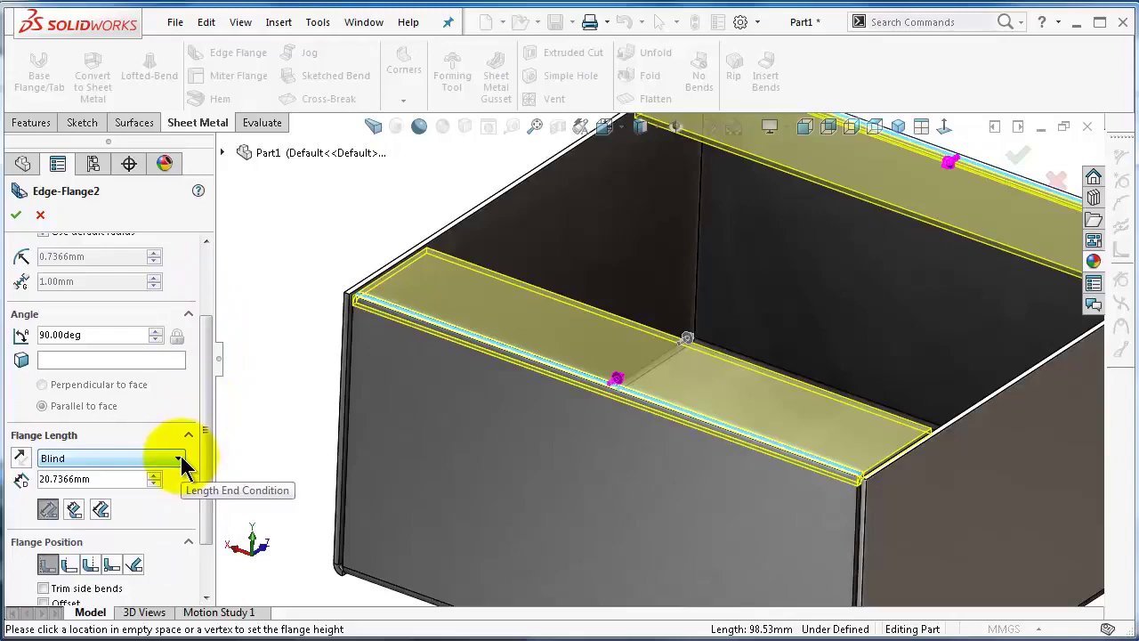
scroll(206, 445, "down", 2)
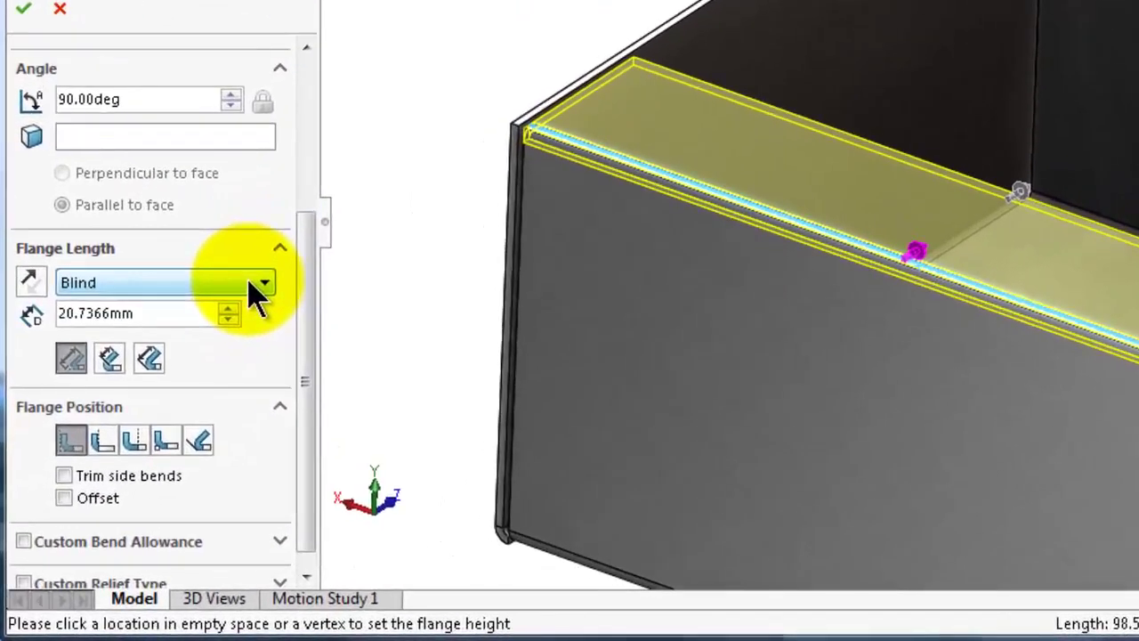
left_click(167, 400)
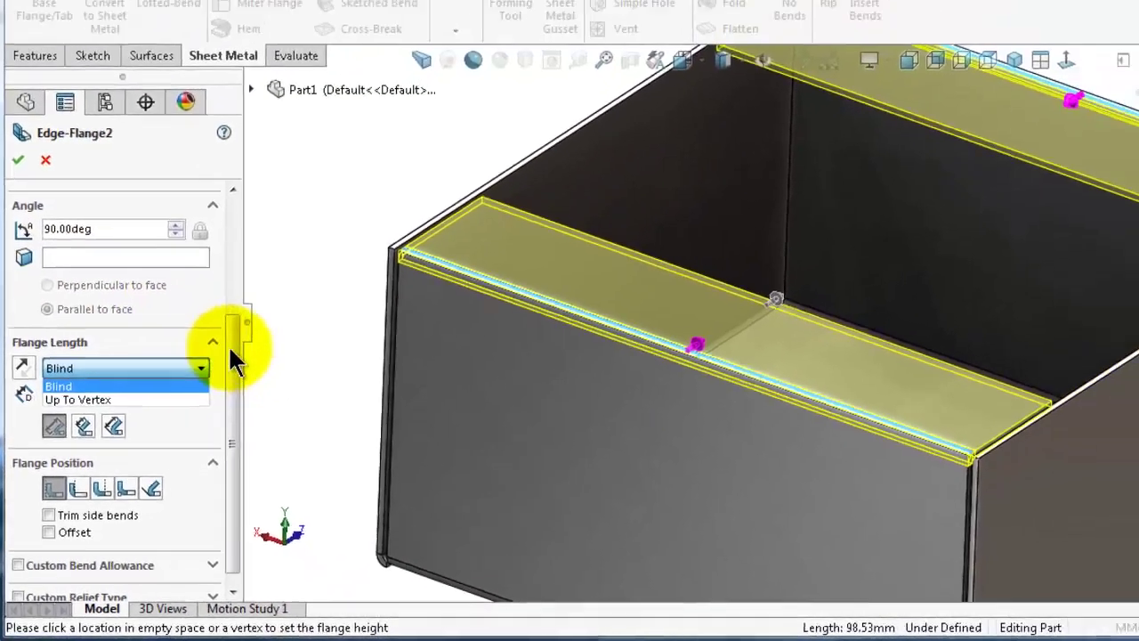
left_click(206, 381)
scroll(135, 281, "up", 3)
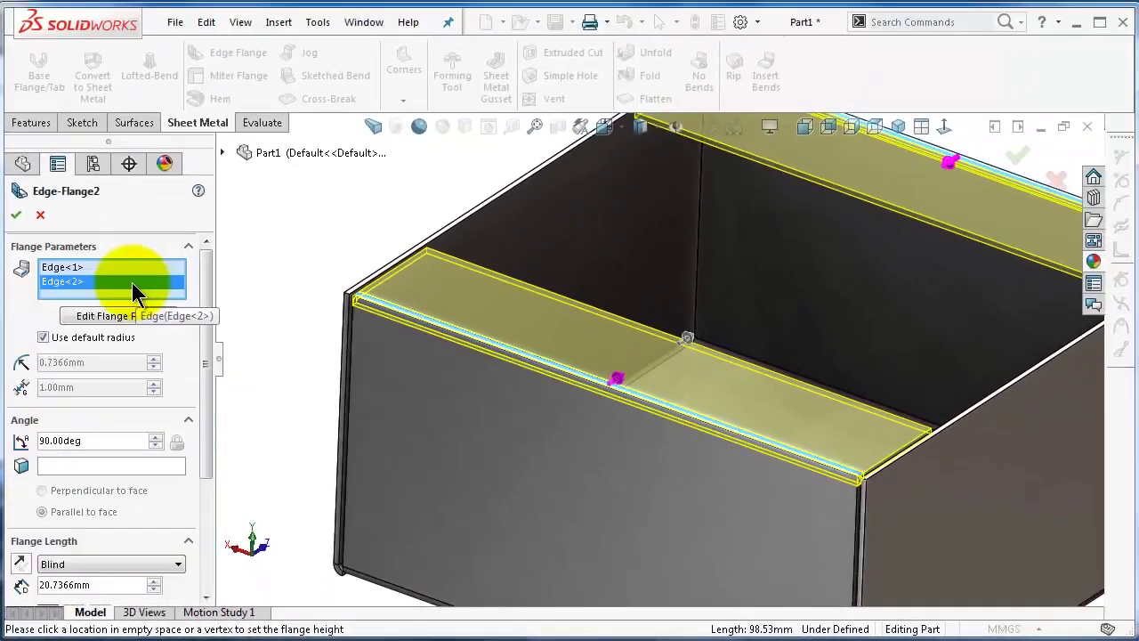
- Delete Edge<2> and set flange length to Up To Edge And Merge against the box's top edge
right_click(132, 283)
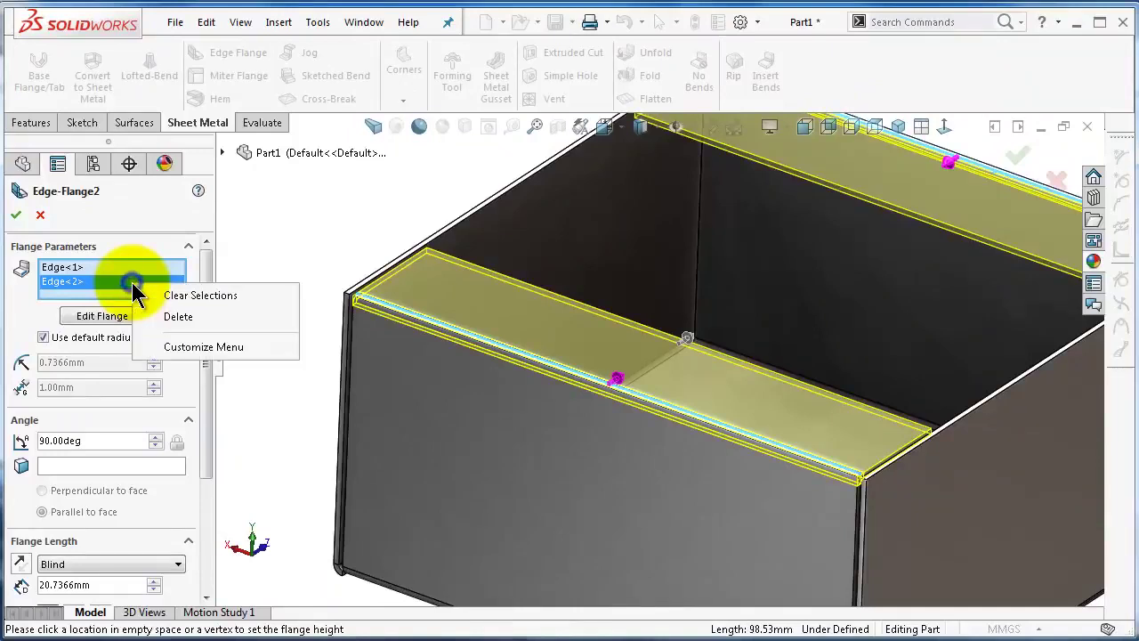
left_click(178, 316)
mouse_move(206, 289)
left_mouse_down()
mouse_move(216, 369)
mouse_move(178, 405)
left_mouse_up()
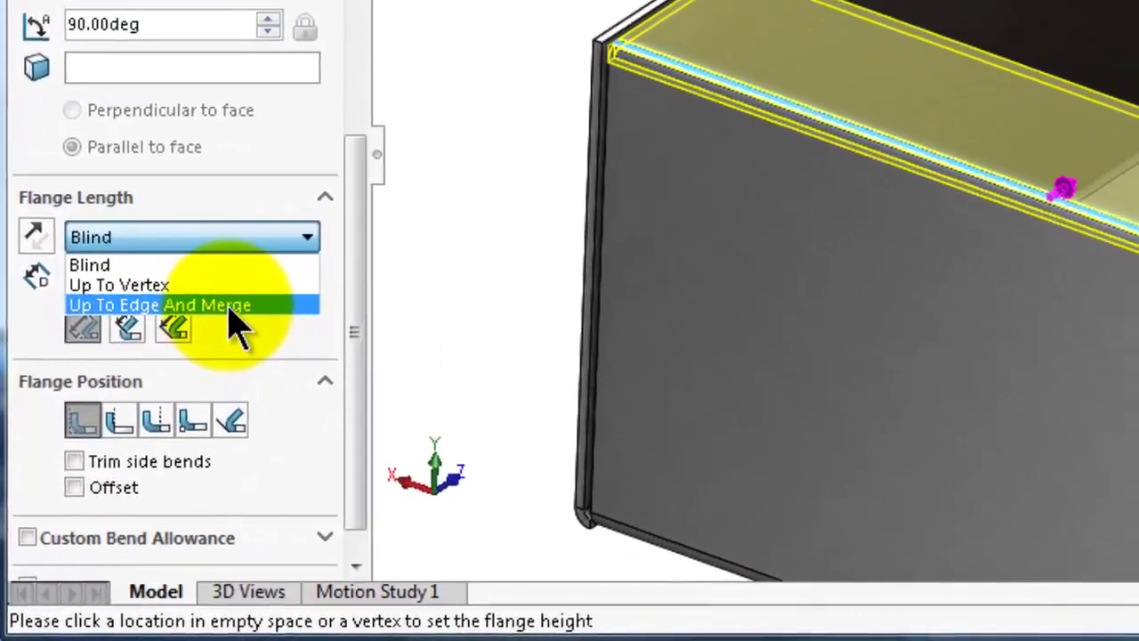
left_click(236, 297)
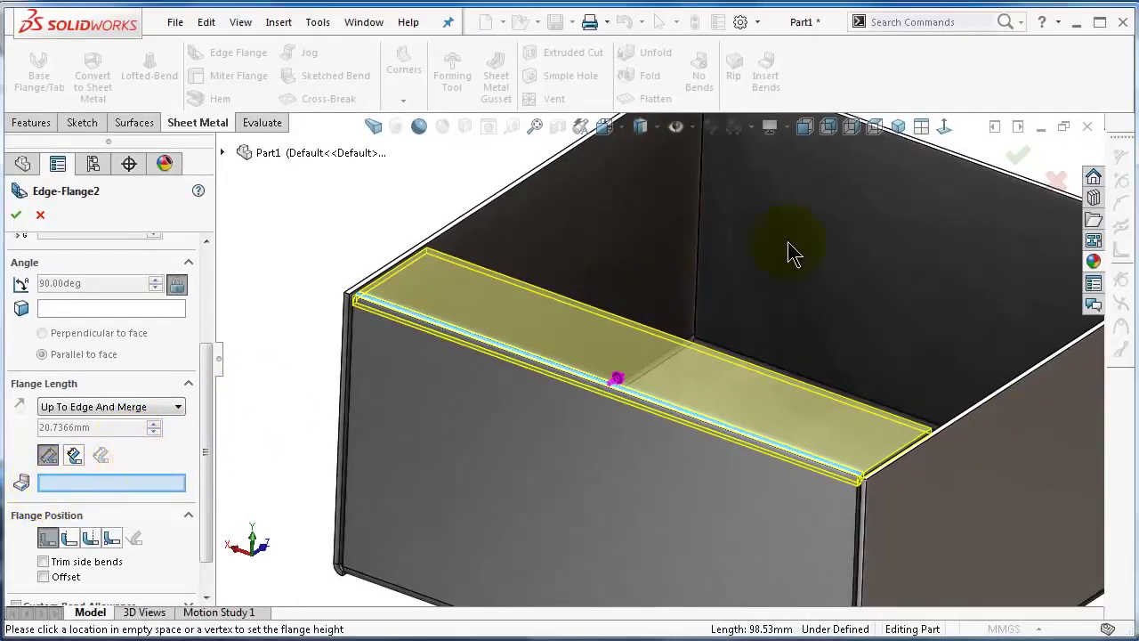
left_click(949, 160)
scroll(957, 163, "down", 5)
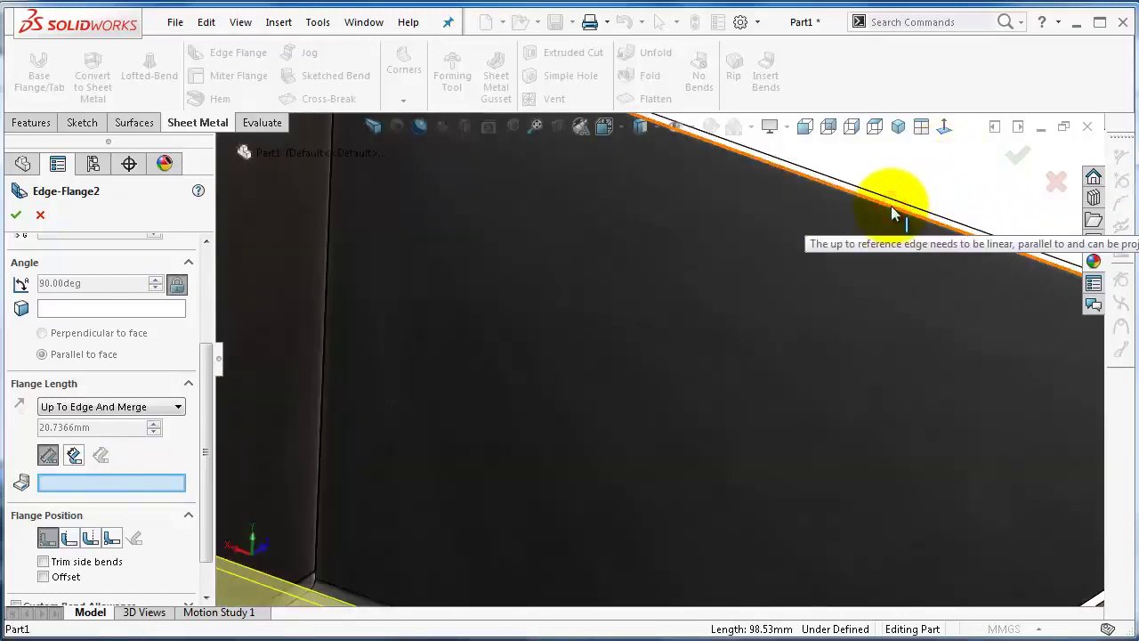
scroll(895, 214, "up", 5)
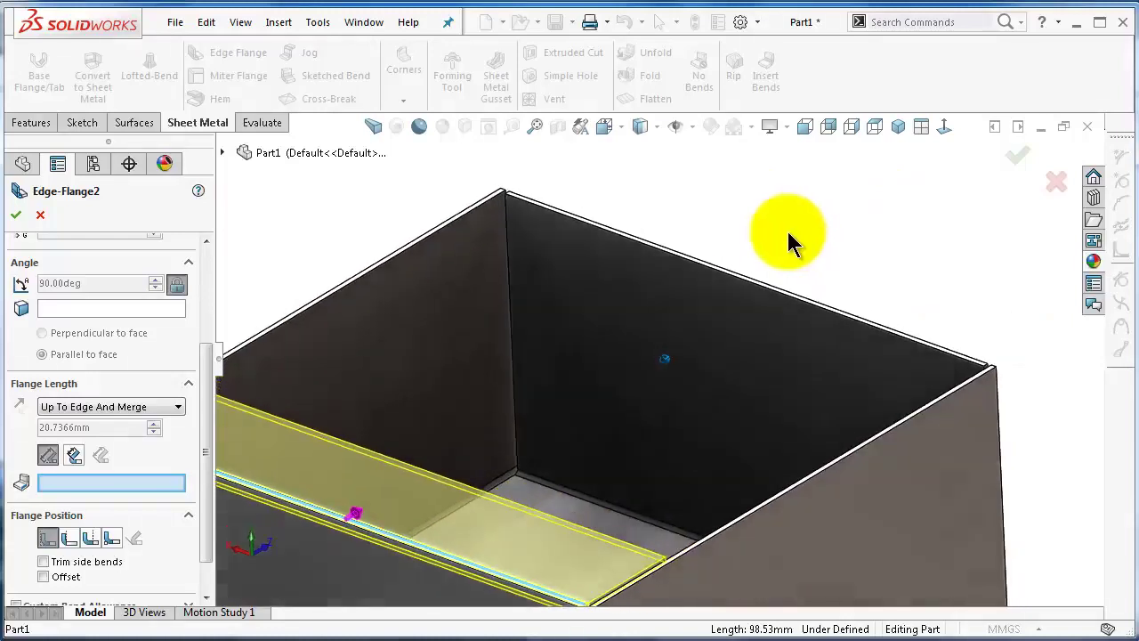
middle_click_drag(750, 258, 381, 476)
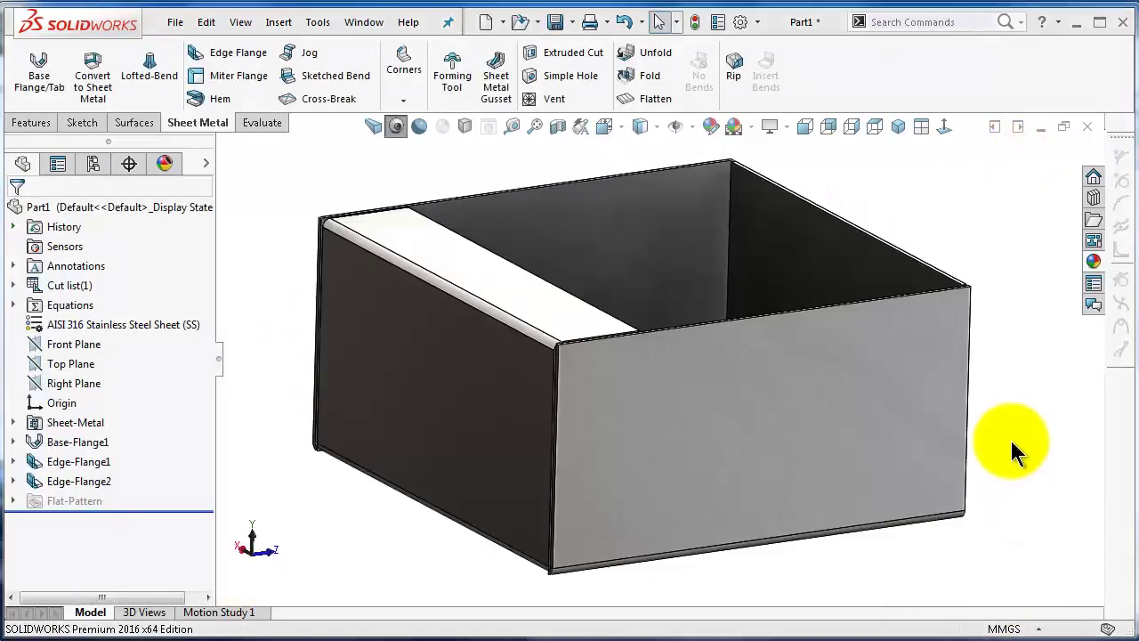
- Start a sketch on the box's front face, view it Normal To, and draw a vertical line
left_click(651, 391)
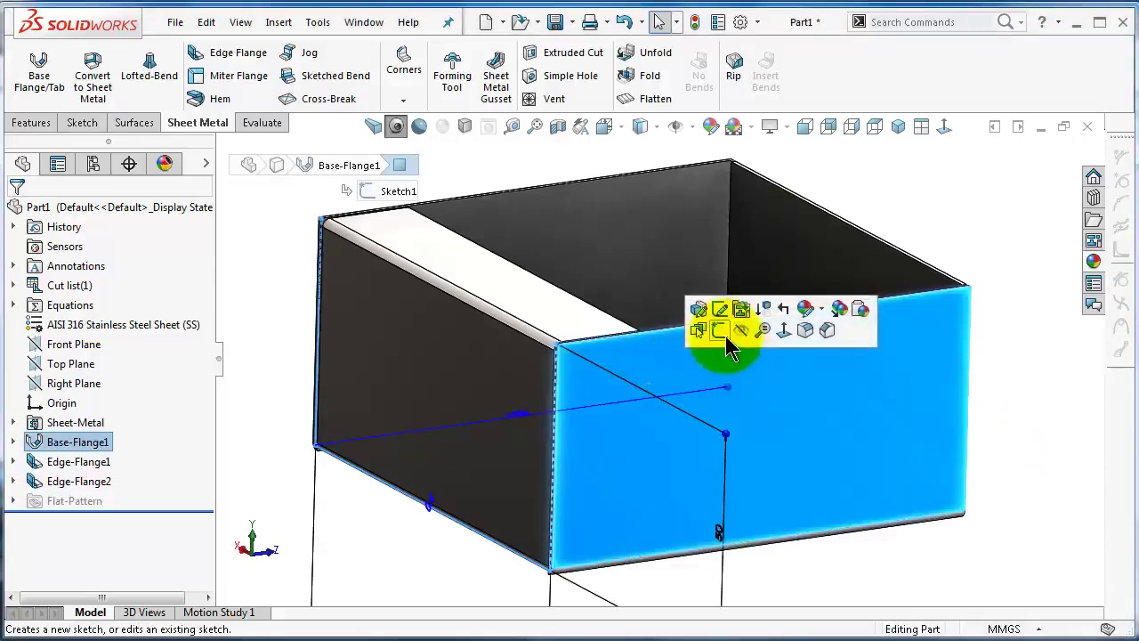
left_click(721, 331)
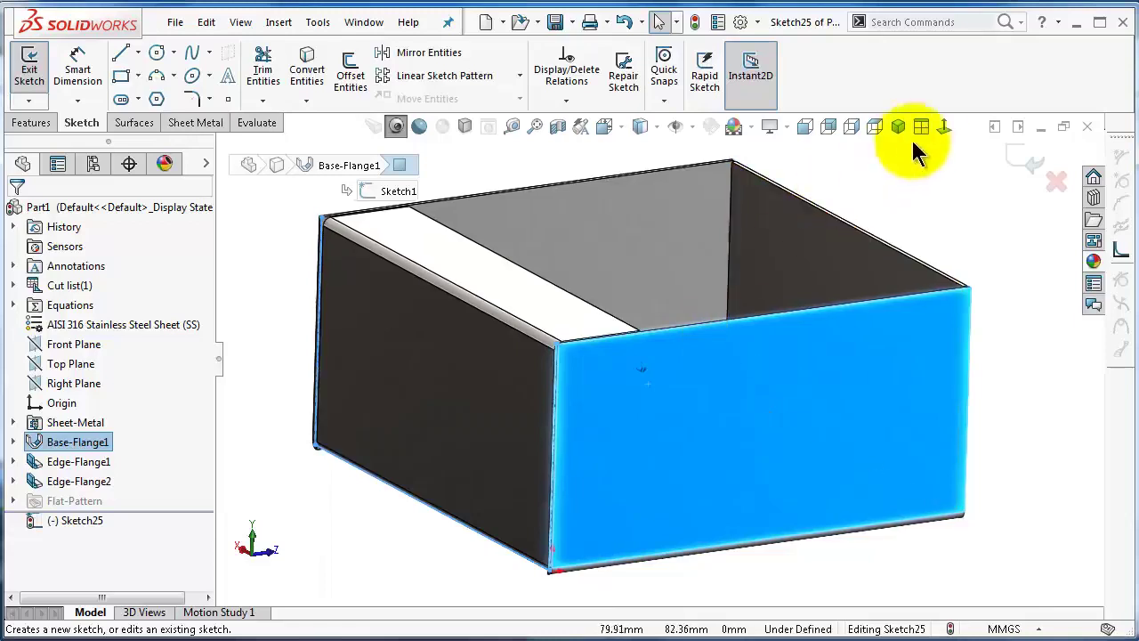
left_click(951, 131)
scroll(427, 267, "down", 3)
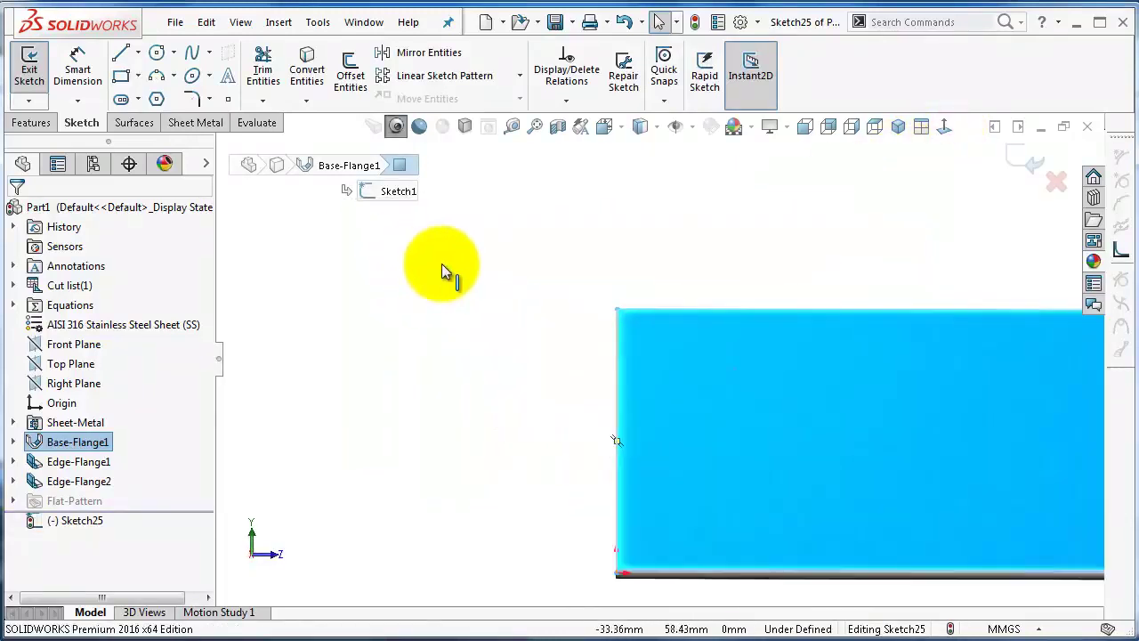
left_click(121, 55)
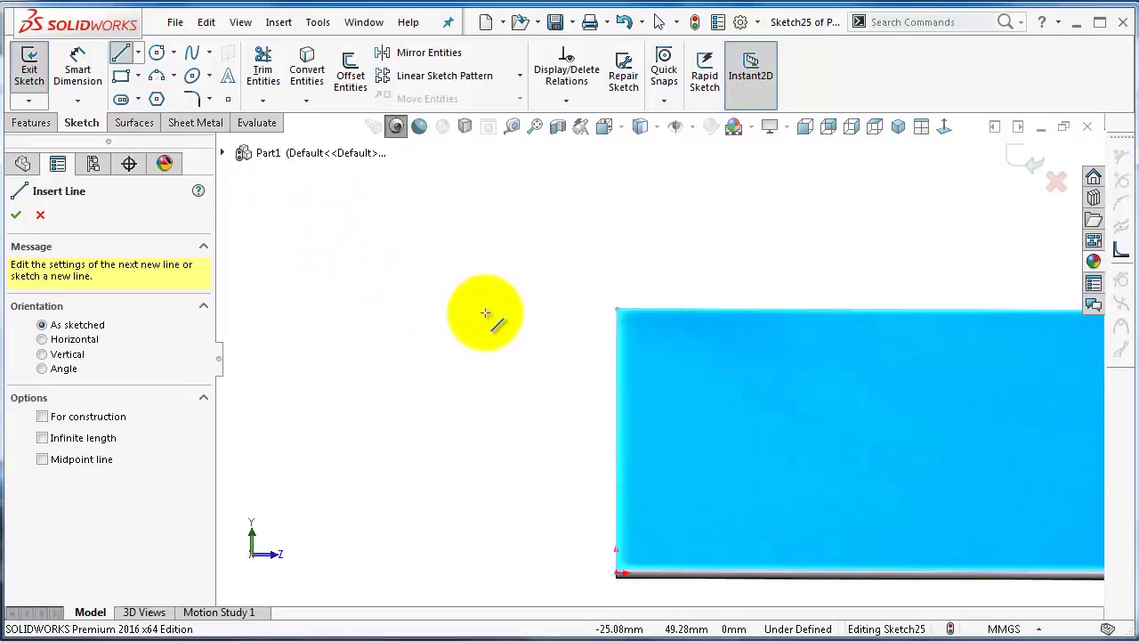
left_click(485, 314)
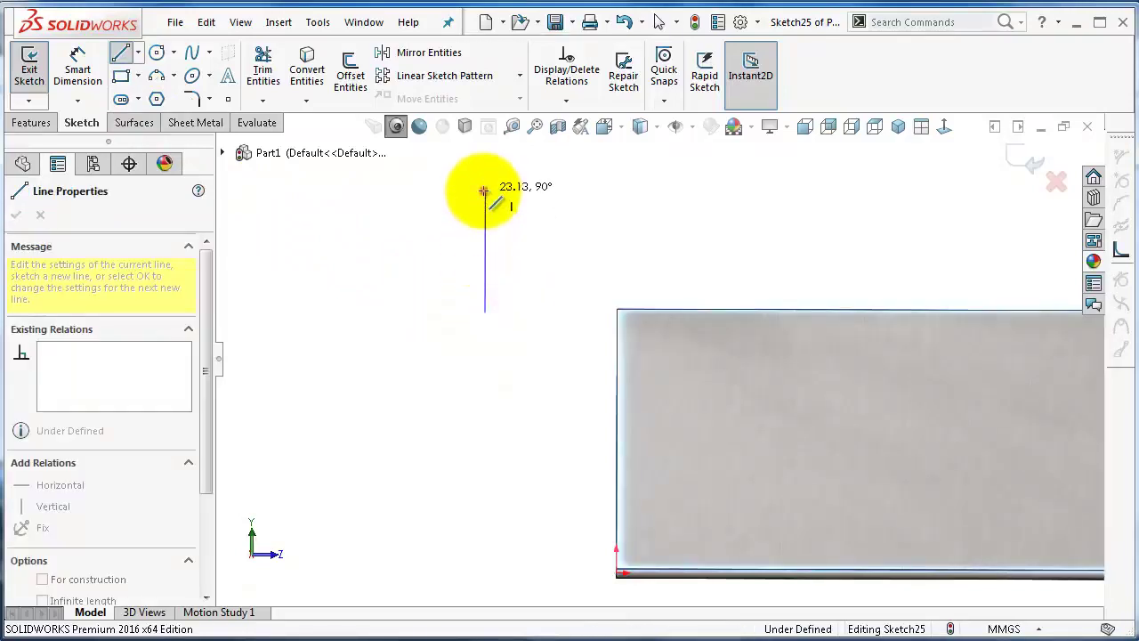
left_click(485, 191)
- Dimension the line's lower endpoint from the front face's top corner, entering 4
left_click(77, 71)
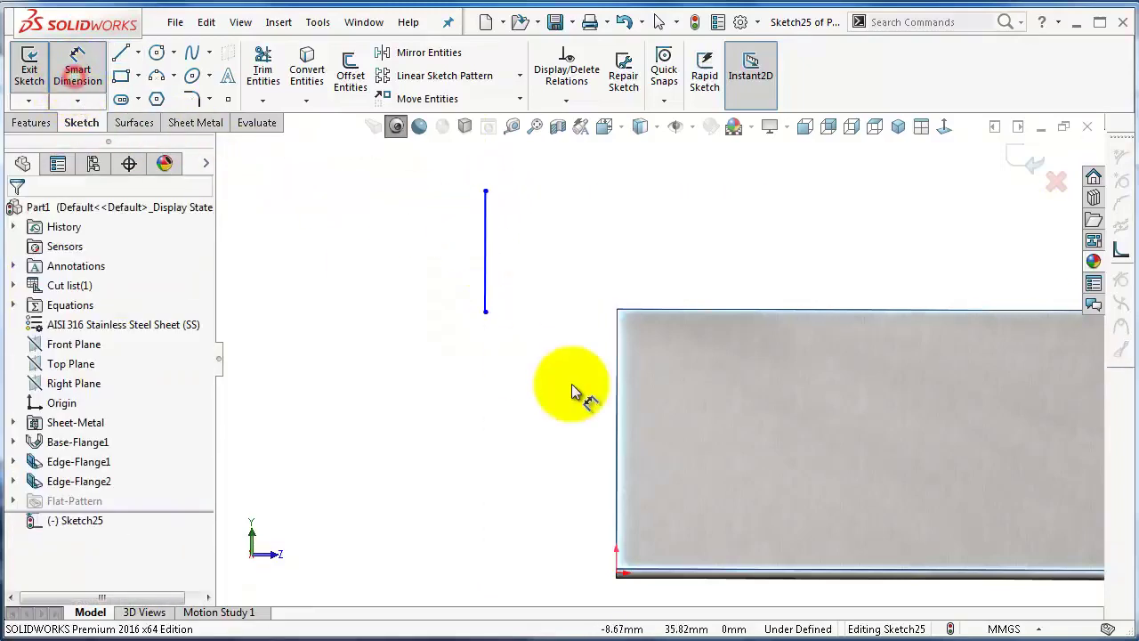
scroll(579, 384, "down", 2)
scroll(597, 362, "down", 1)
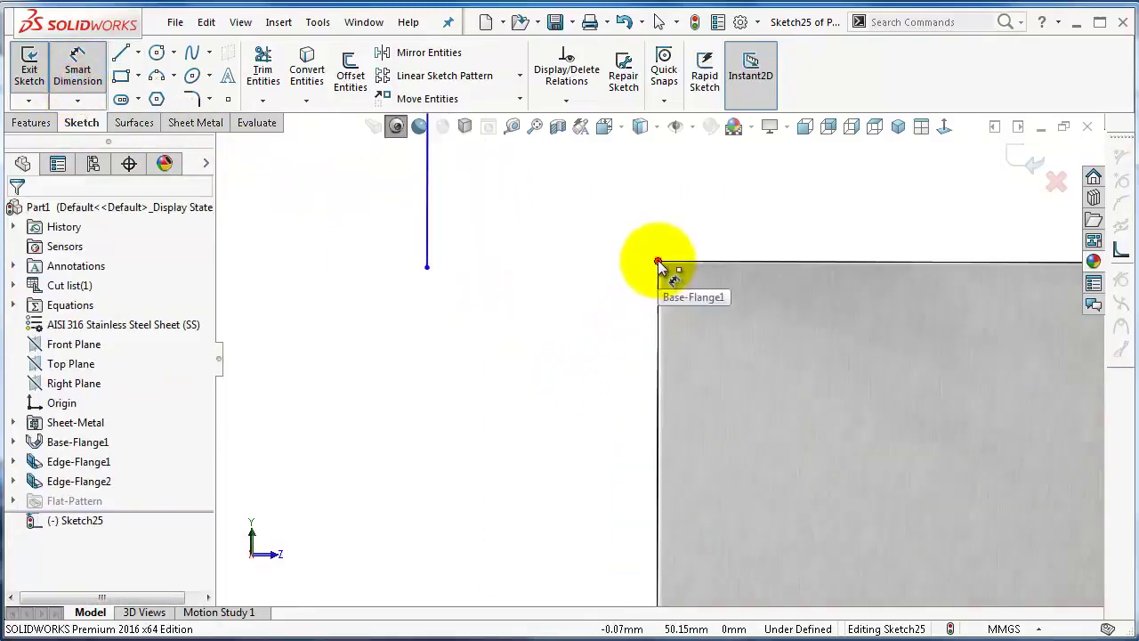
left_click(658, 261)
left_click(427, 267)
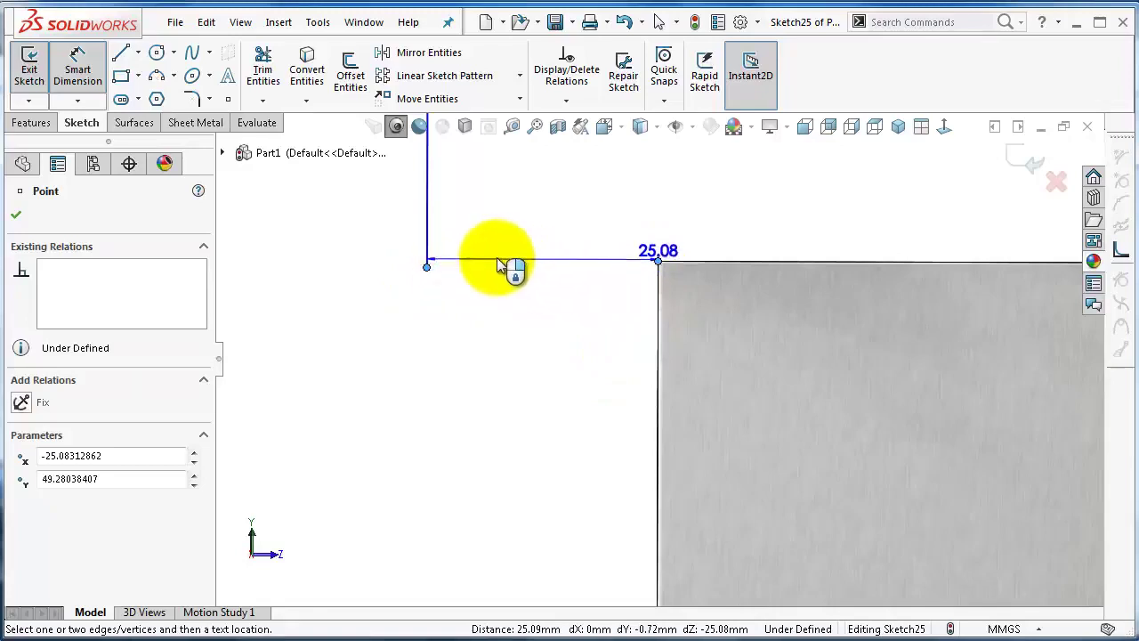
left_click(383, 263)
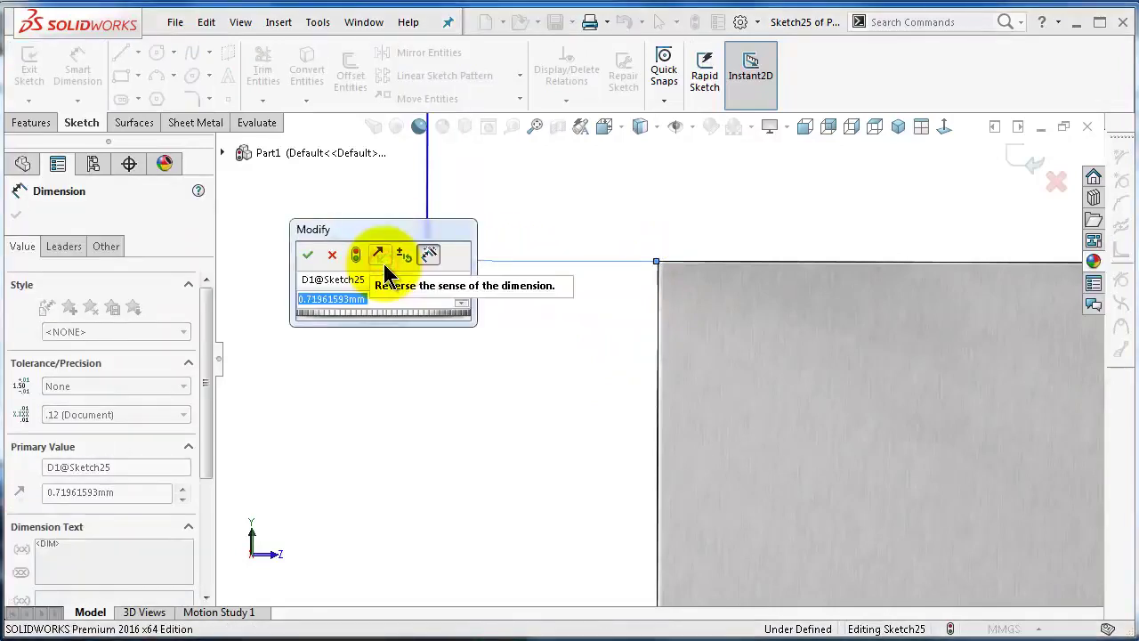
type("4")
key("Return")
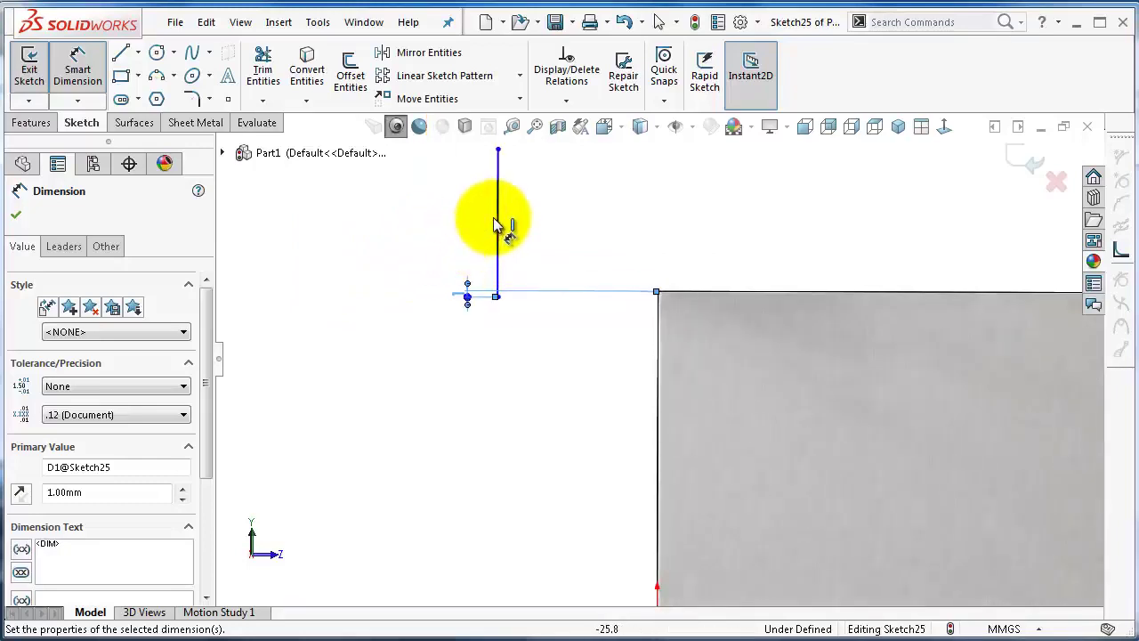
- Set the line length to 20 mm and its horizontal gap from the face edge to 20 mm
left_click(496, 224)
left_click(347, 236)
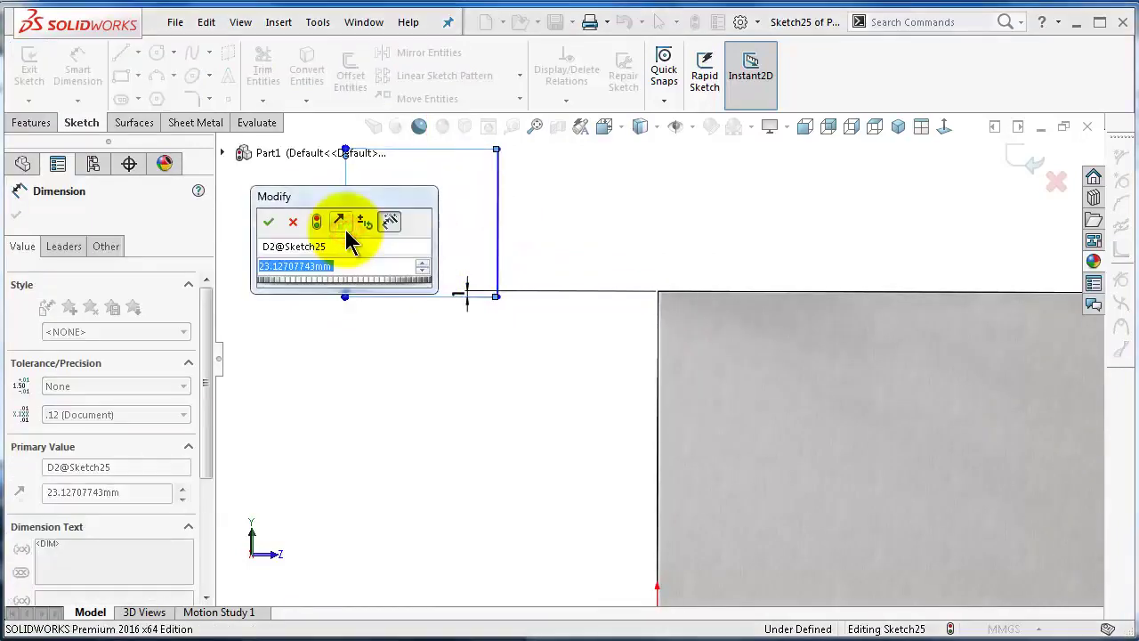
type("20")
key("Return")
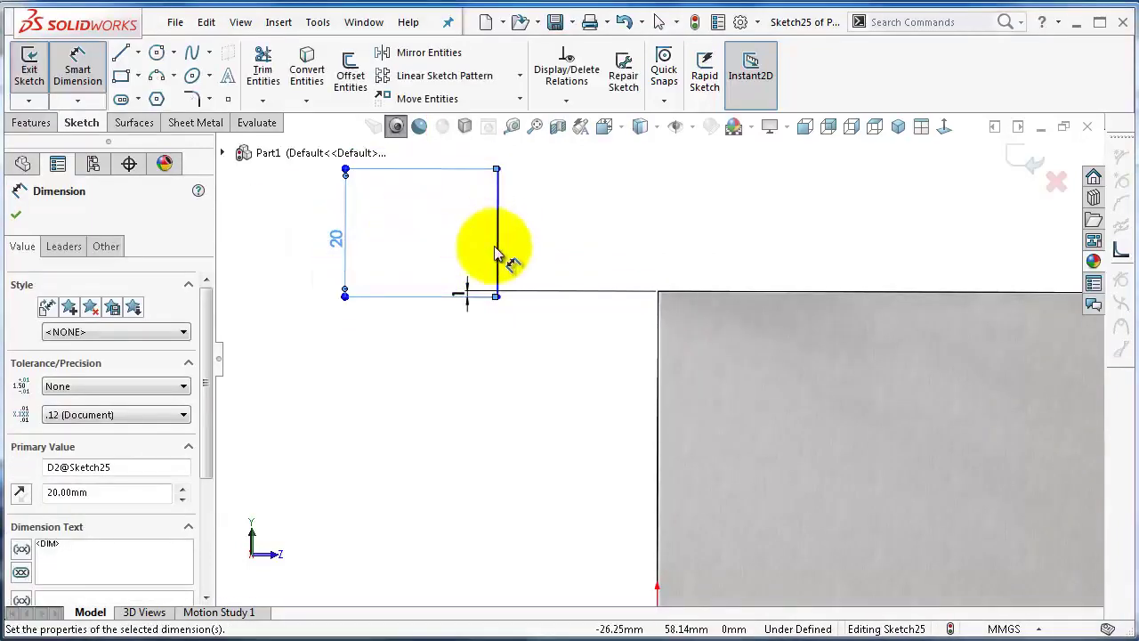
left_click(498, 299)
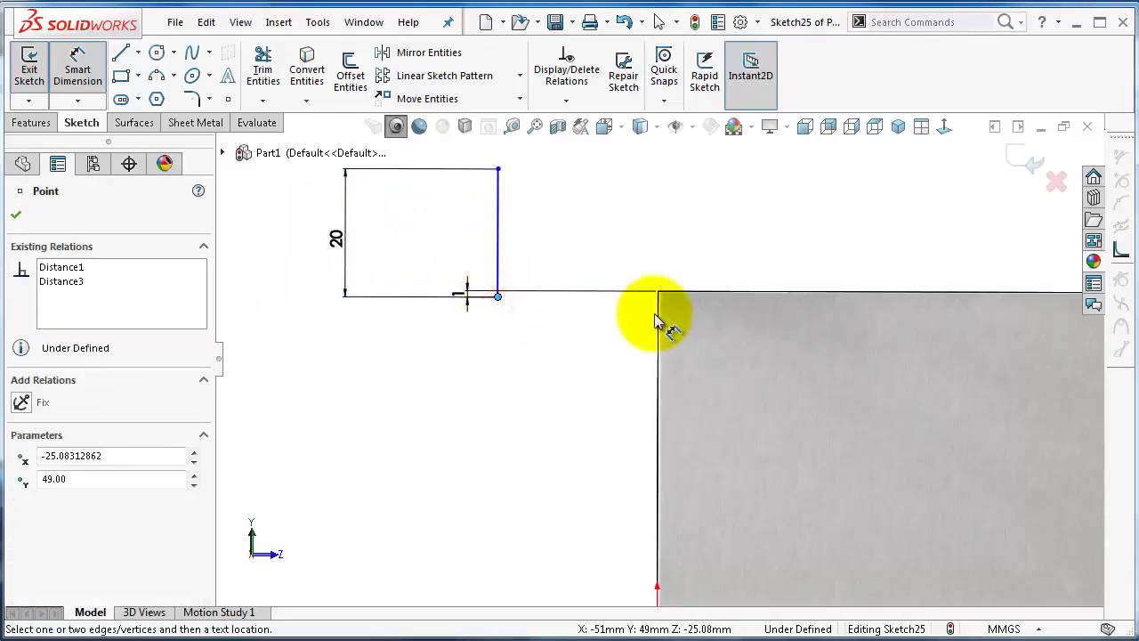
left_click(659, 320)
left_click(603, 337)
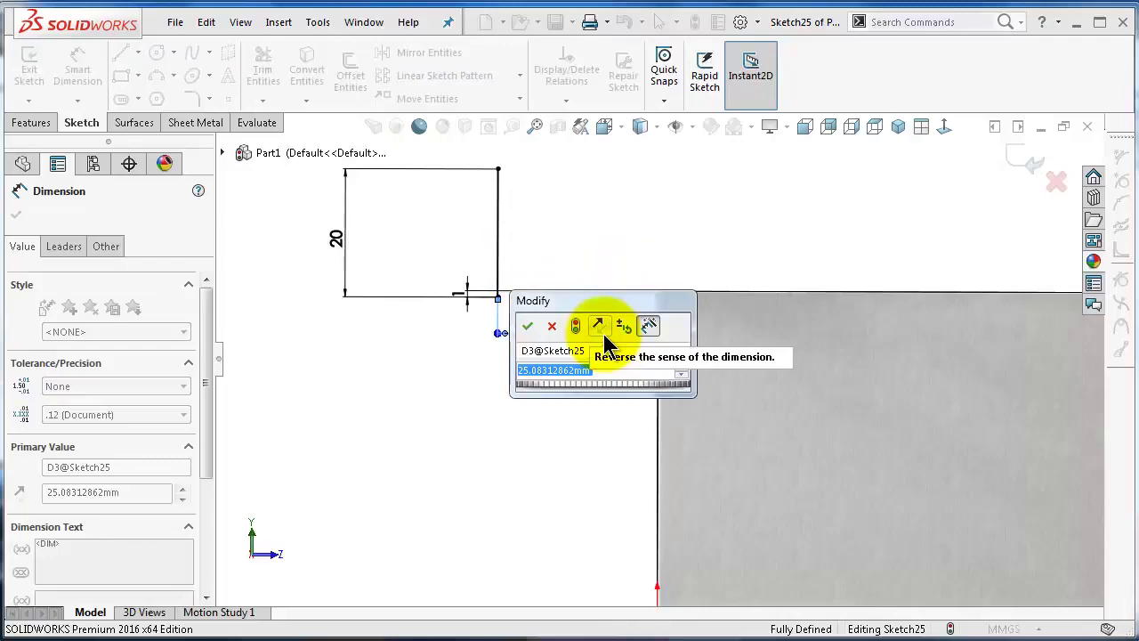
type("20")
key("Return")
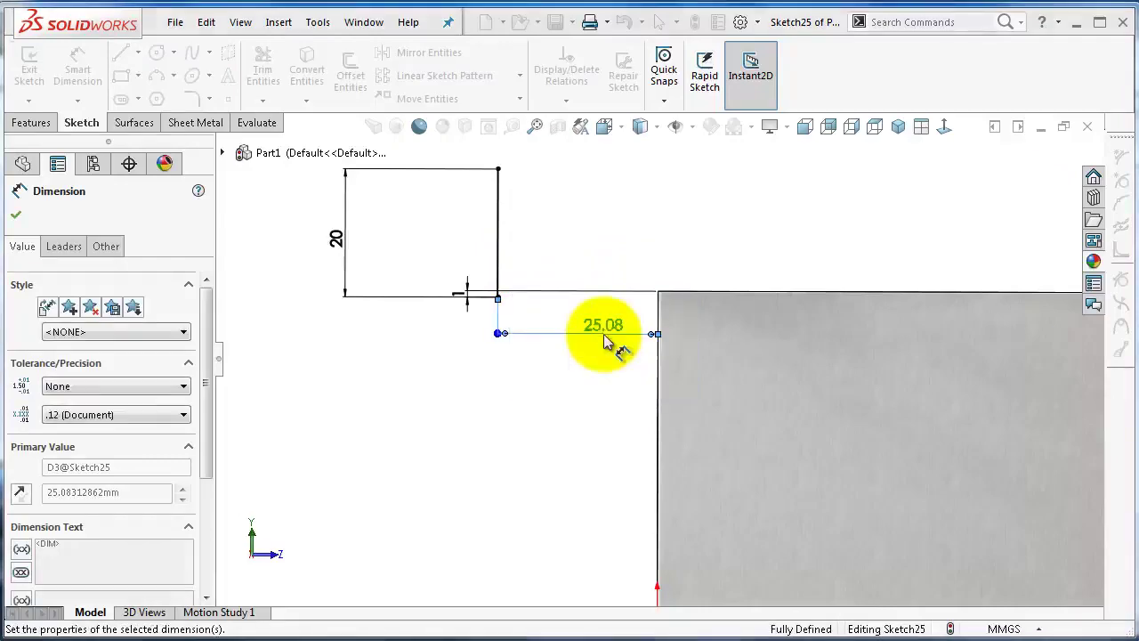
key("ctrl+shift+z")
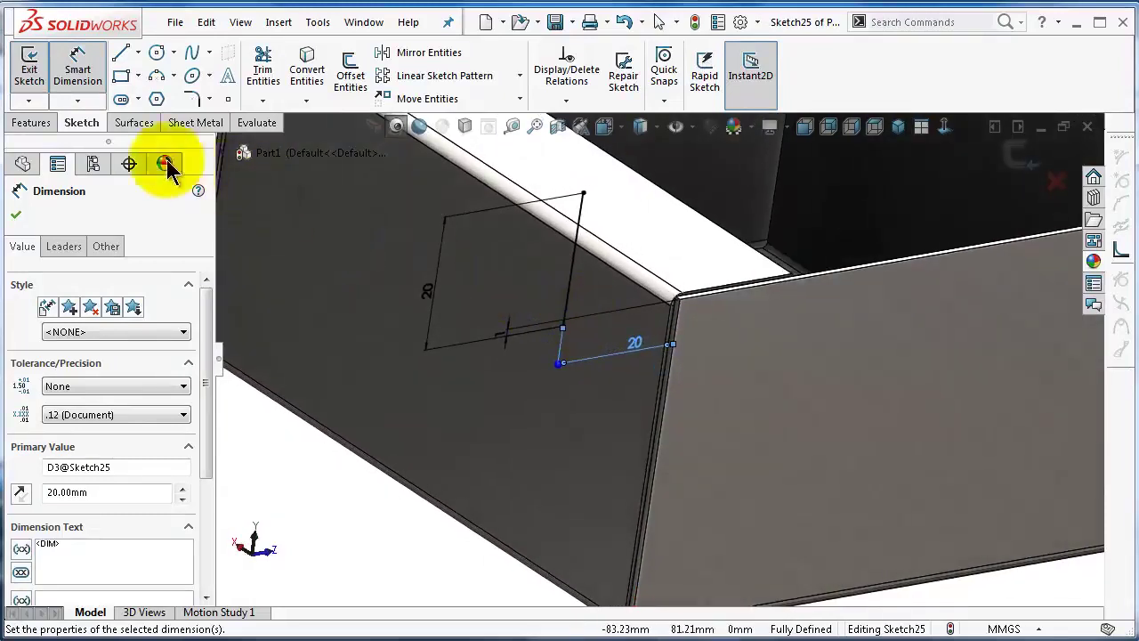
- Create Base-Flange2 from Sketch25 with Direction 1 Up To Surface at the box's side face
left_click(194, 124)
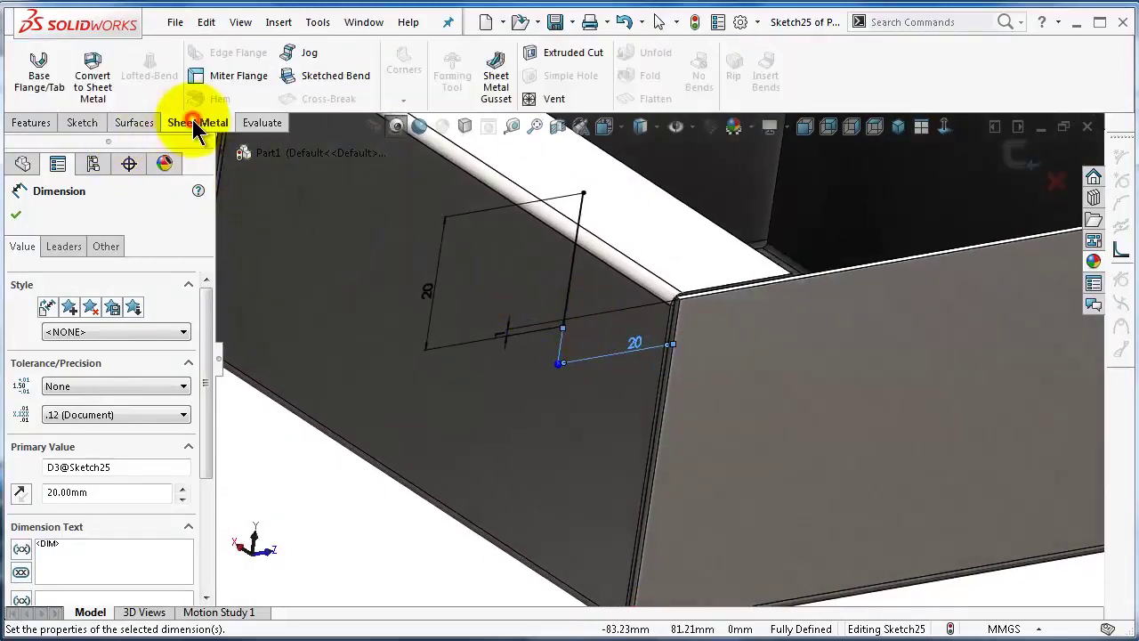
left_click(38, 73)
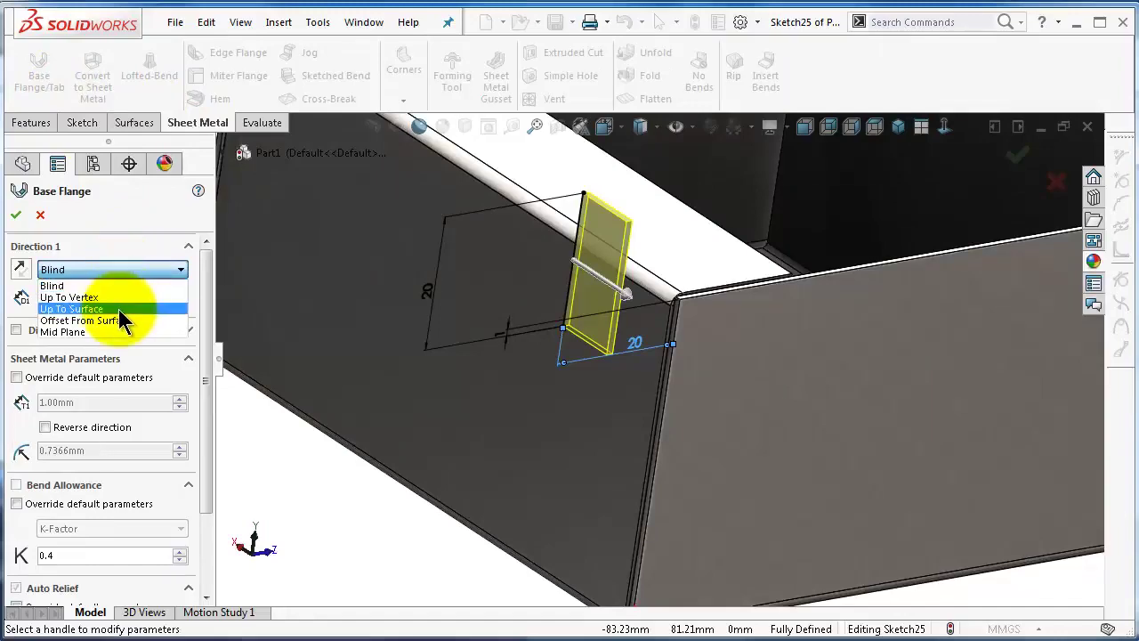
left_click(119, 309)
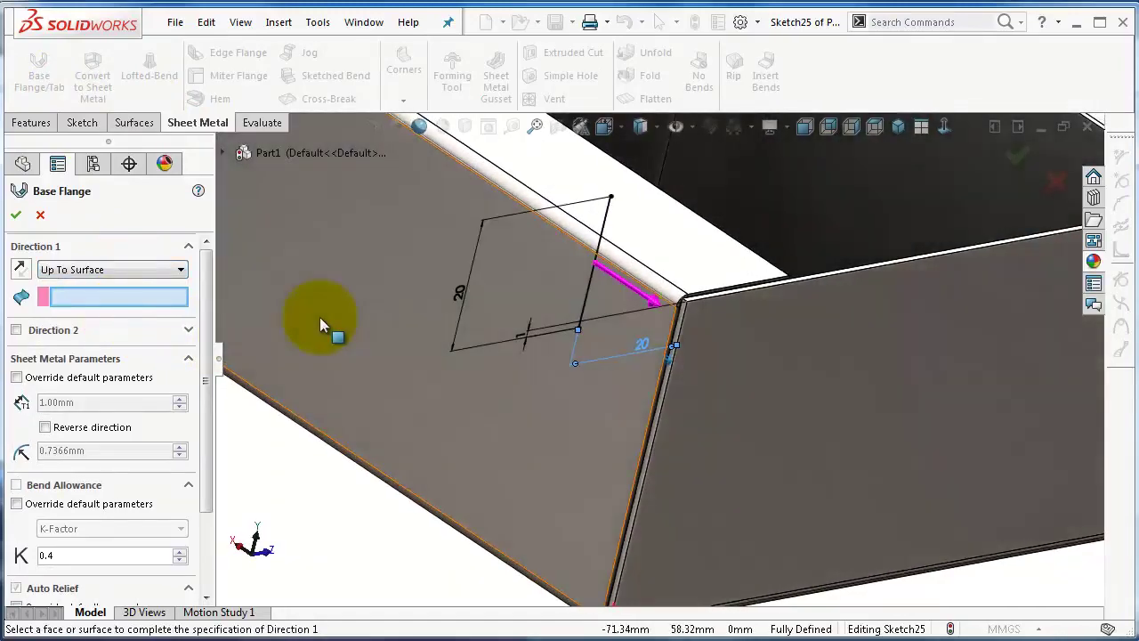
middle_click_drag(322, 324, 354, 214)
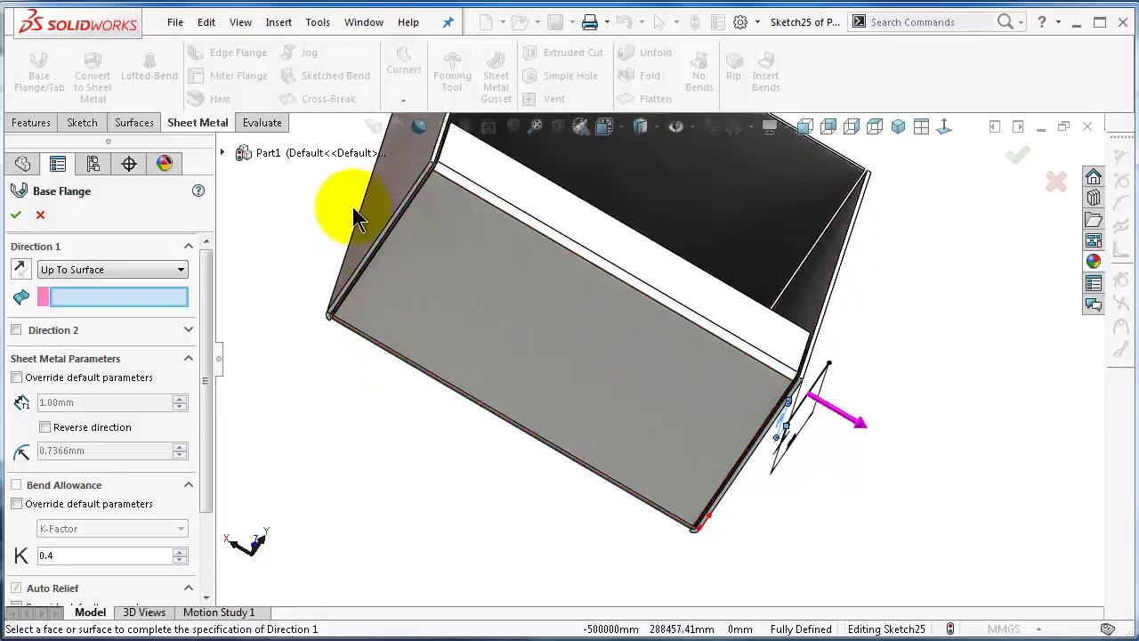
left_click(382, 206)
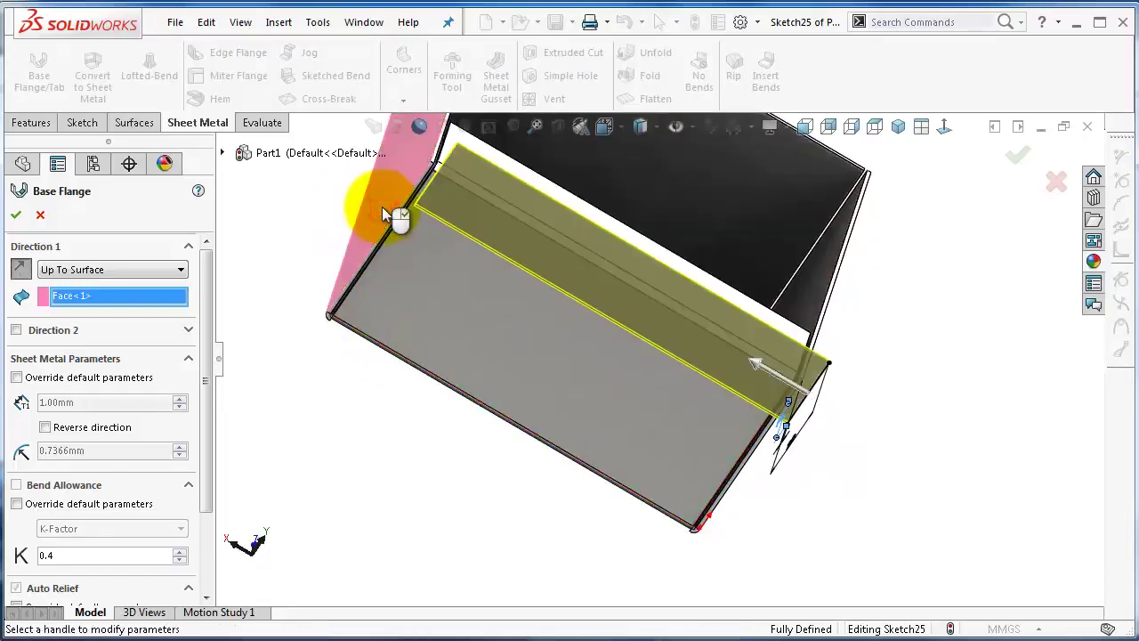
right_click(382, 206)
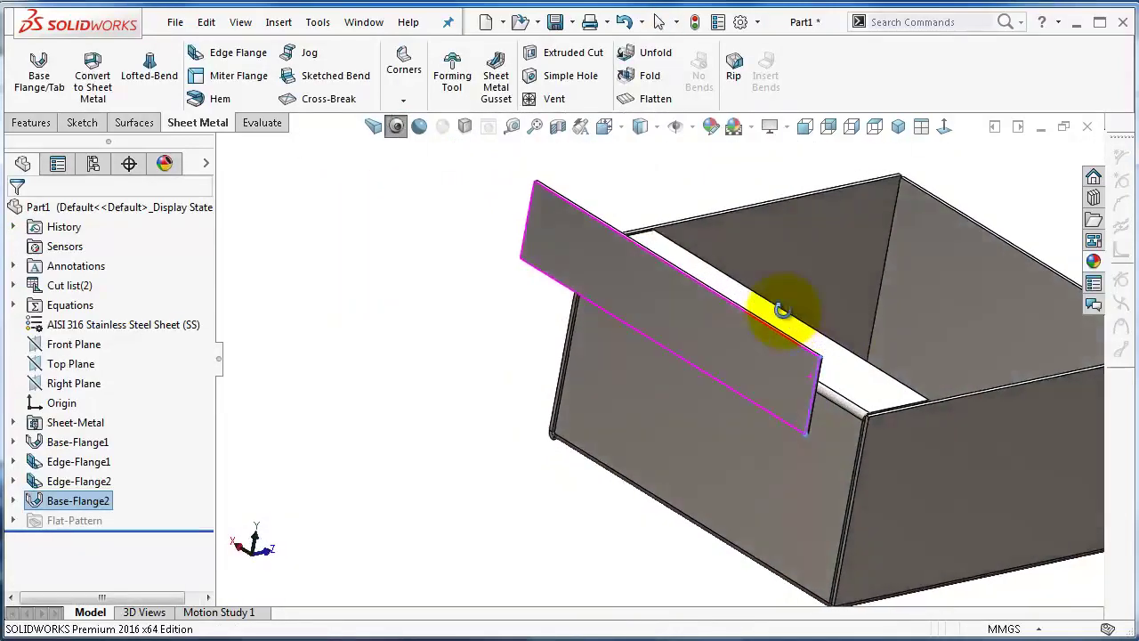
- Edit Edge-Flange2 and try Up To Edge And Merge as its flange length
middle_click_drag(839, 364, 804, 323)
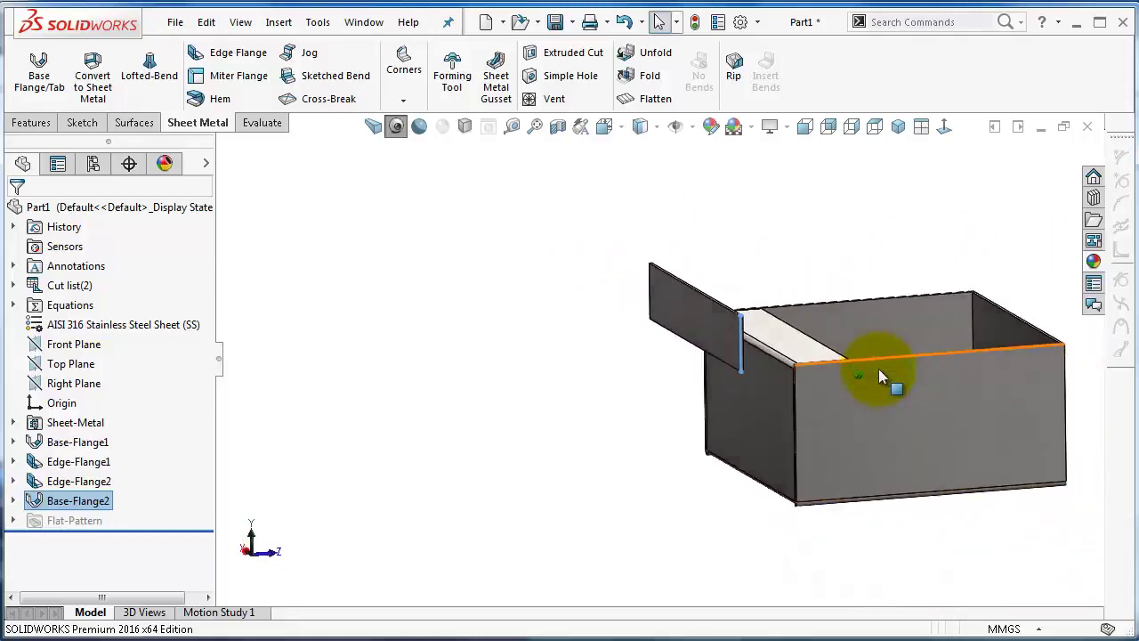
scroll(879, 374, "down", 1)
scroll(876, 375, "down", 1)
scroll(876, 376, "down", 2)
scroll(875, 376, "down", 2)
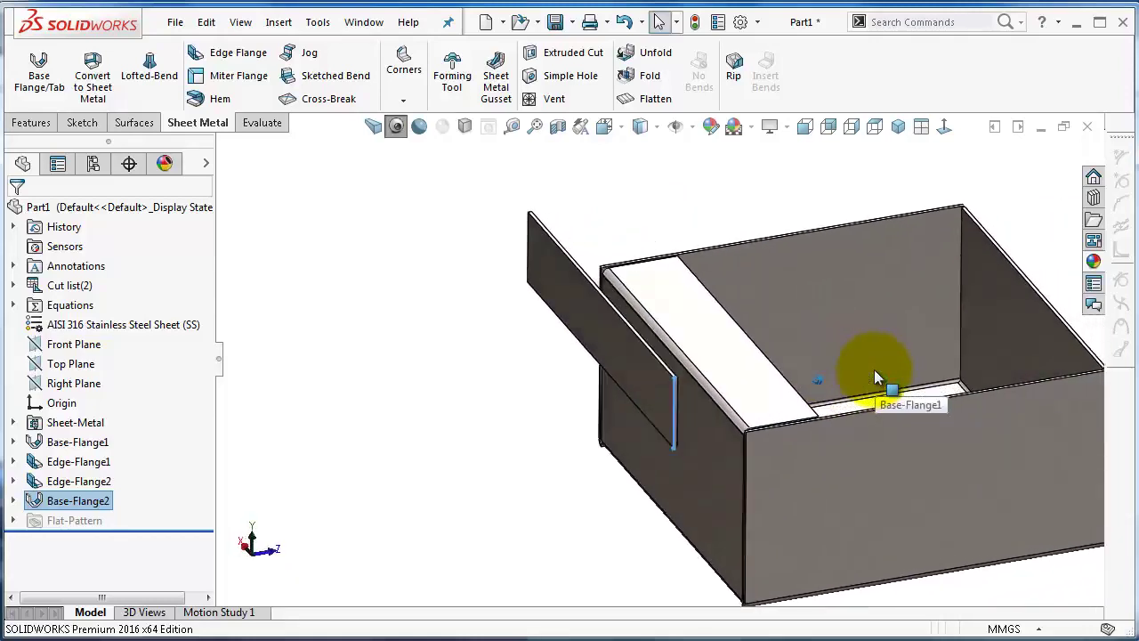
scroll(874, 369, "up", 2)
scroll(874, 370, "up", 2)
scroll(873, 369, "up", 1)
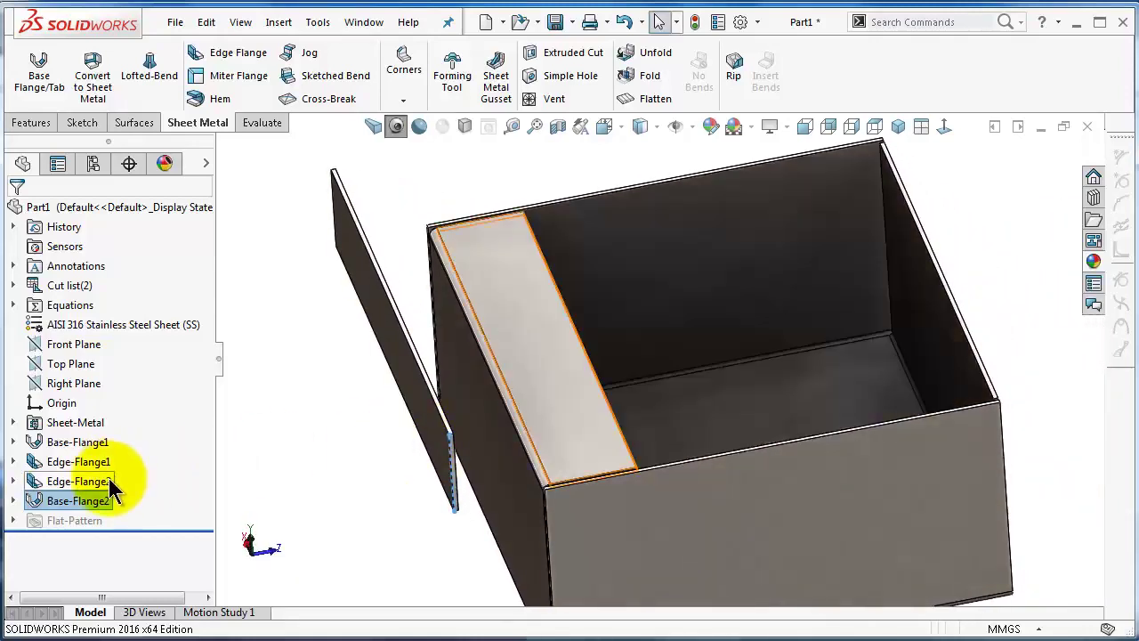
left_click(101, 485)
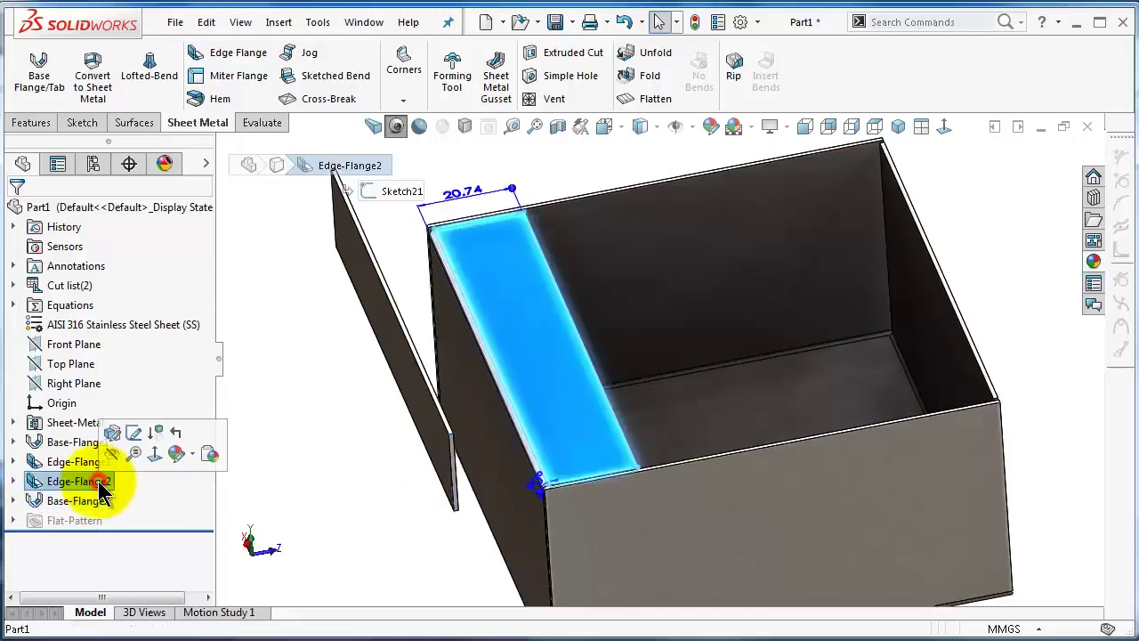
left_click(112, 436)
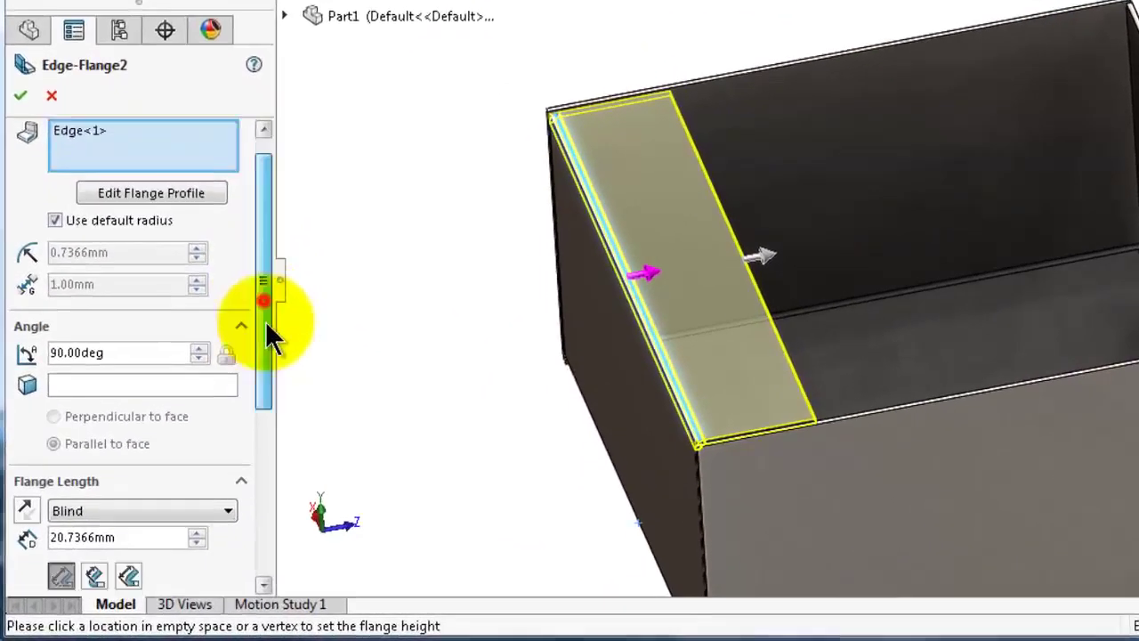
left_click_drag(271, 337, 266, 405)
left_click(157, 375)
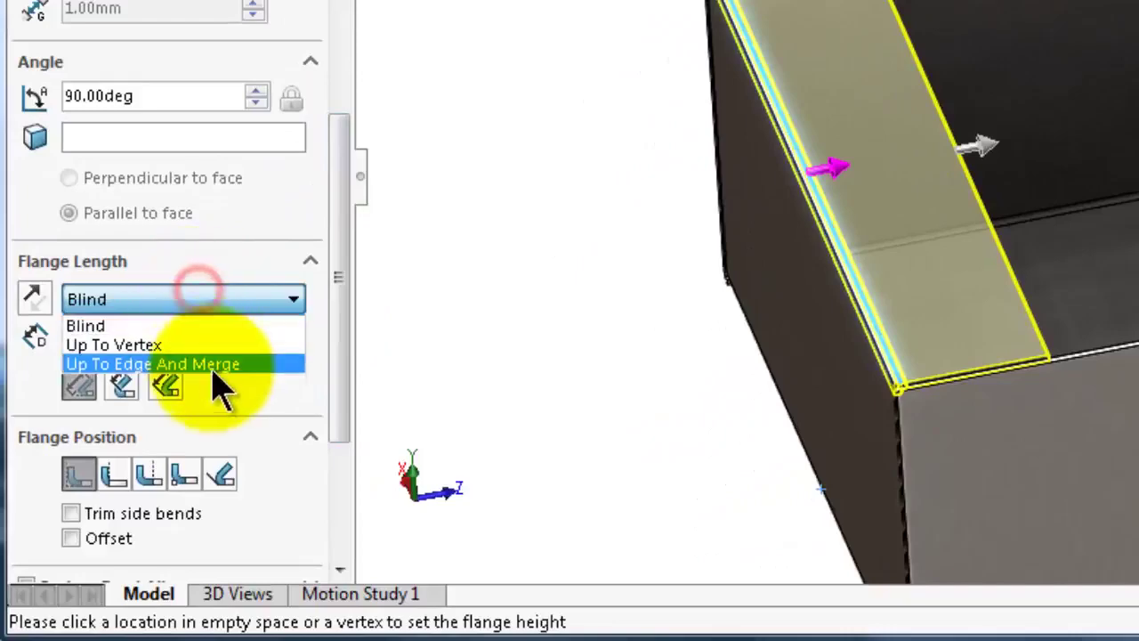
left_click(214, 364)
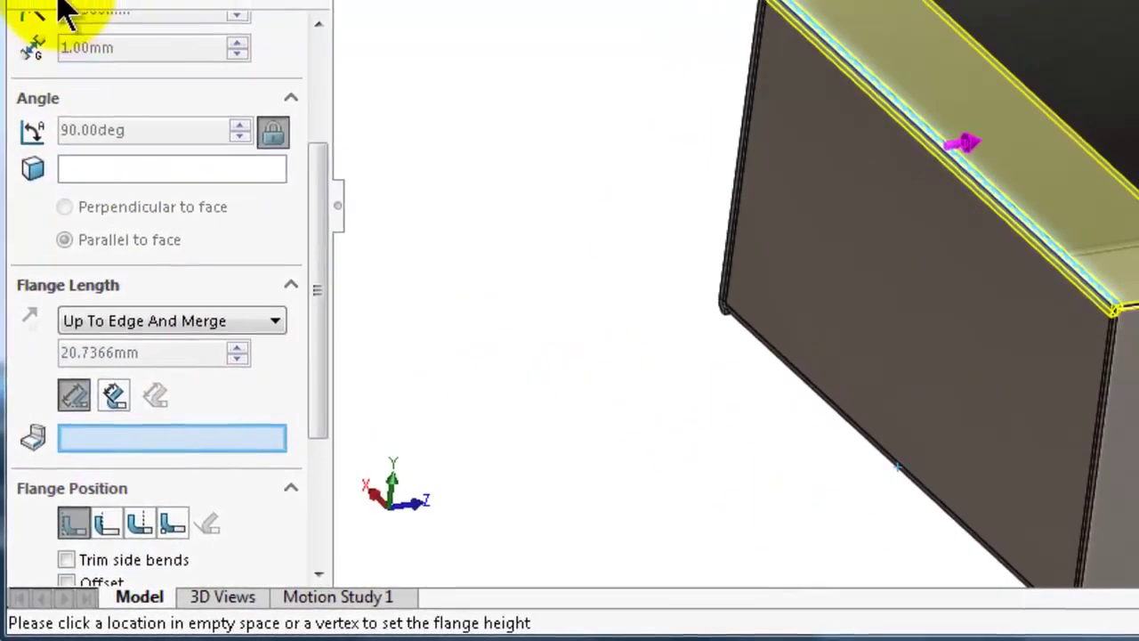
- Exit the flange edit and drag Base-Flange2 to just below Edge-Flange1 in the tree
left_click(55, 2)
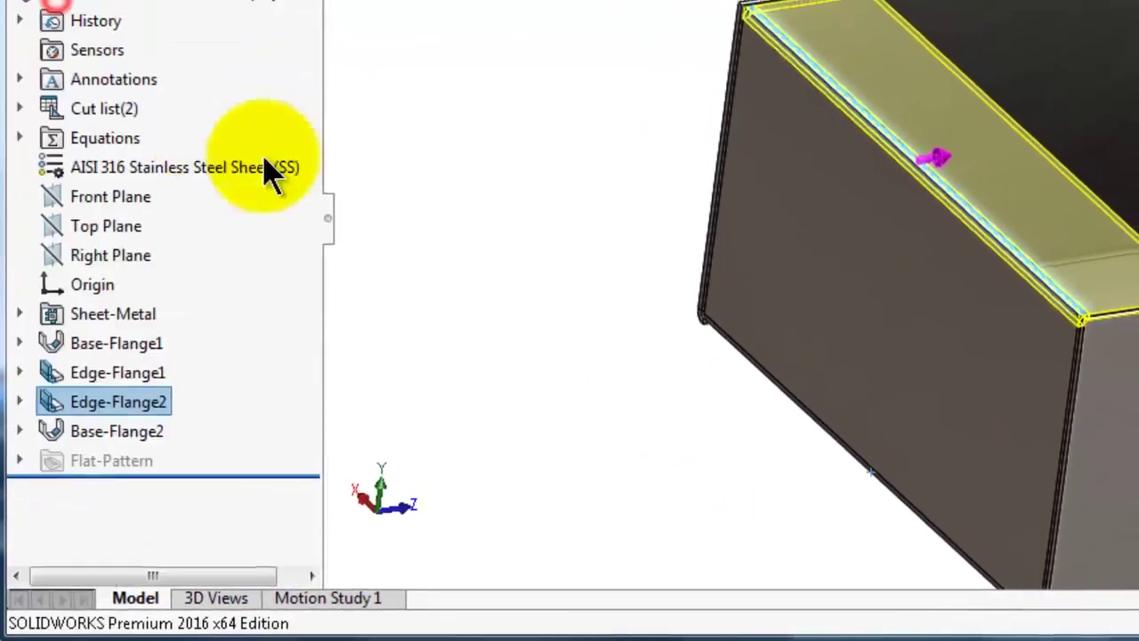
left_click(412, 405)
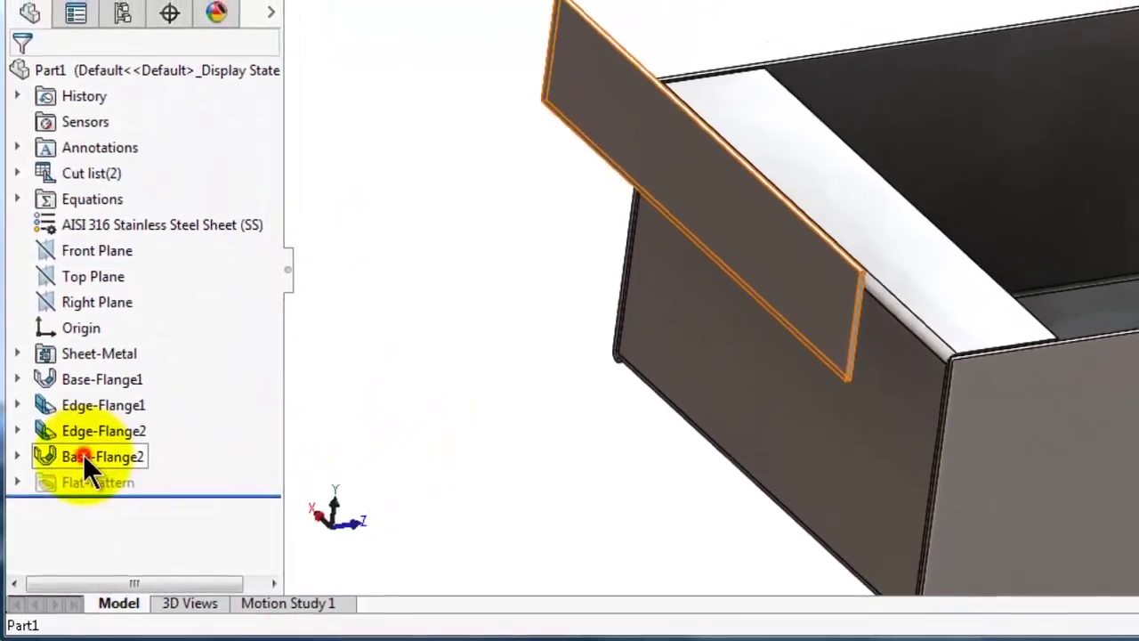
left_click_drag(80, 472, 53, 450)
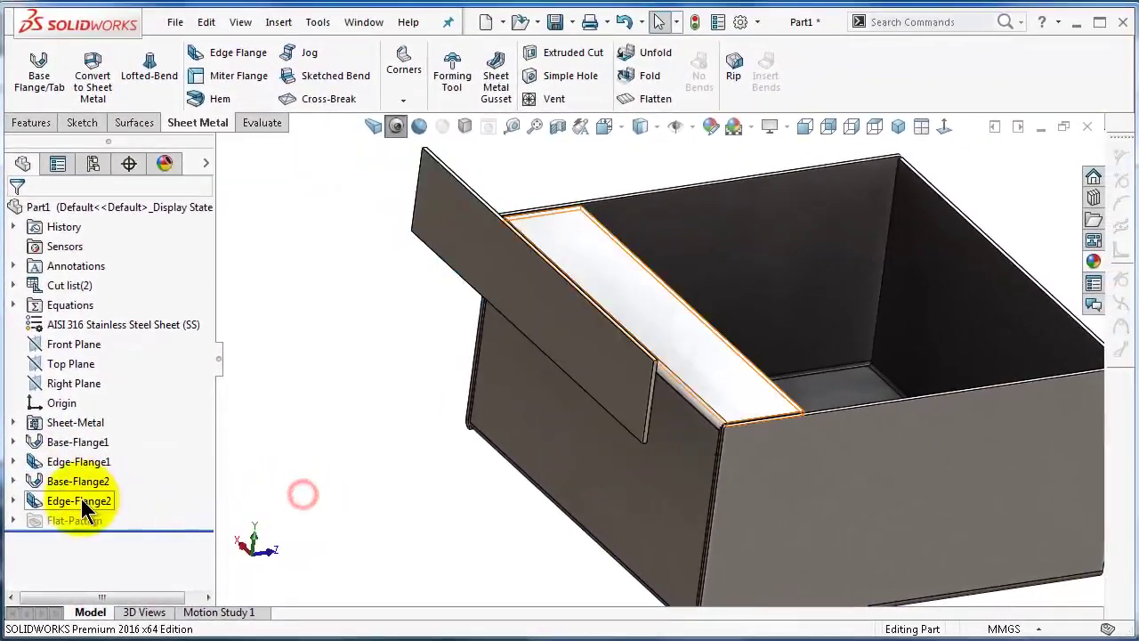
left_click(80, 501)
- Rebuild Edge-Flange2 with Up To Edge And Merge, using the Base-Flange2 tab's edge as the limit
left_click(95, 454)
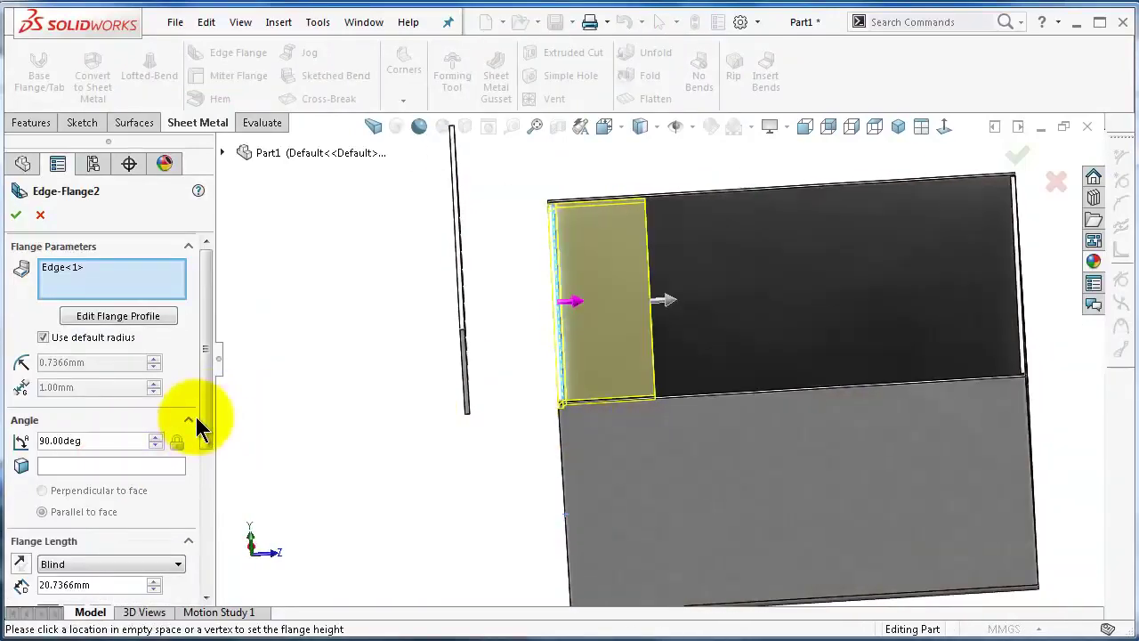
scroll(203, 441, "down", 3)
scroll(207, 463, "down", 2)
left_click(169, 456)
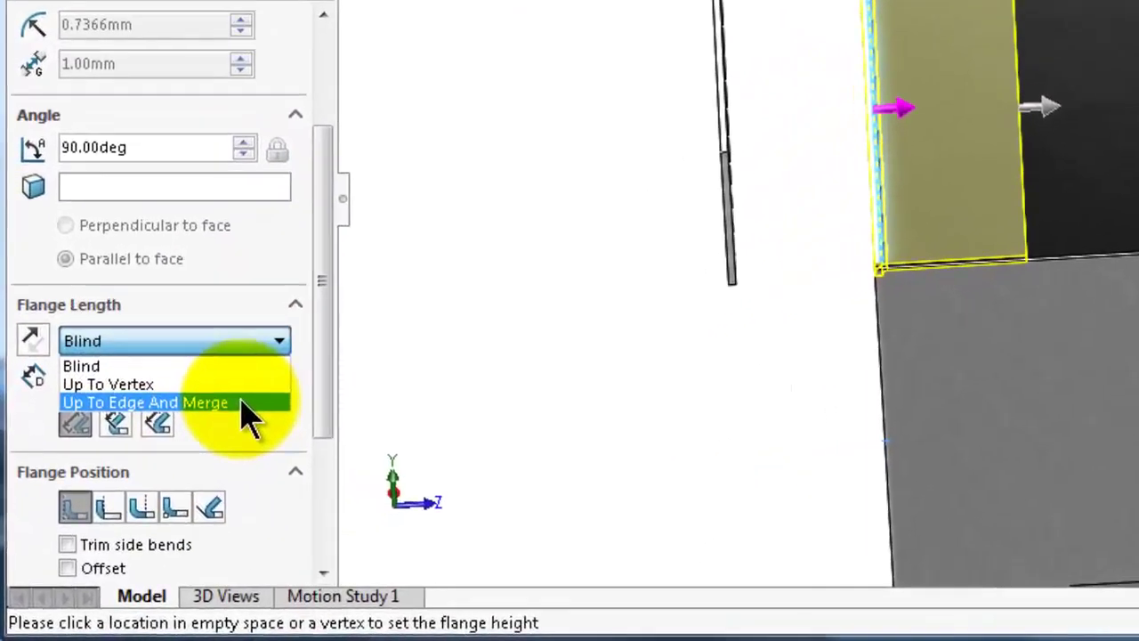
left_click(241, 403)
mouse_move(602, 306)
middle_mouse_down()
mouse_move(547, 288)
mouse_move(556, 294)
middle_mouse_up()
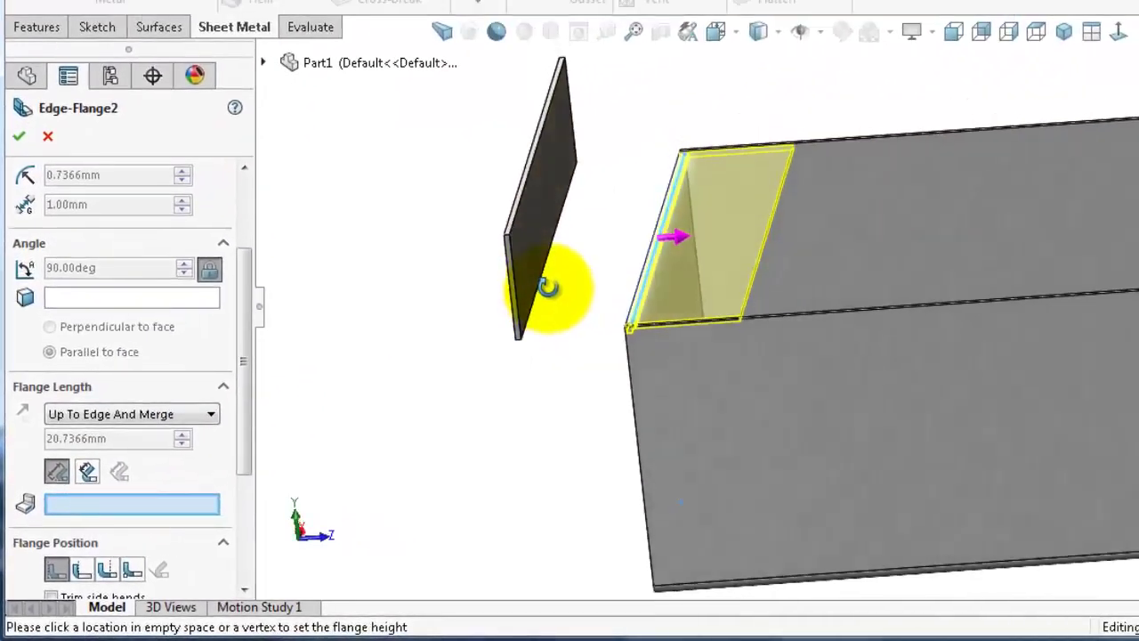
scroll(556, 293, "down", 3)
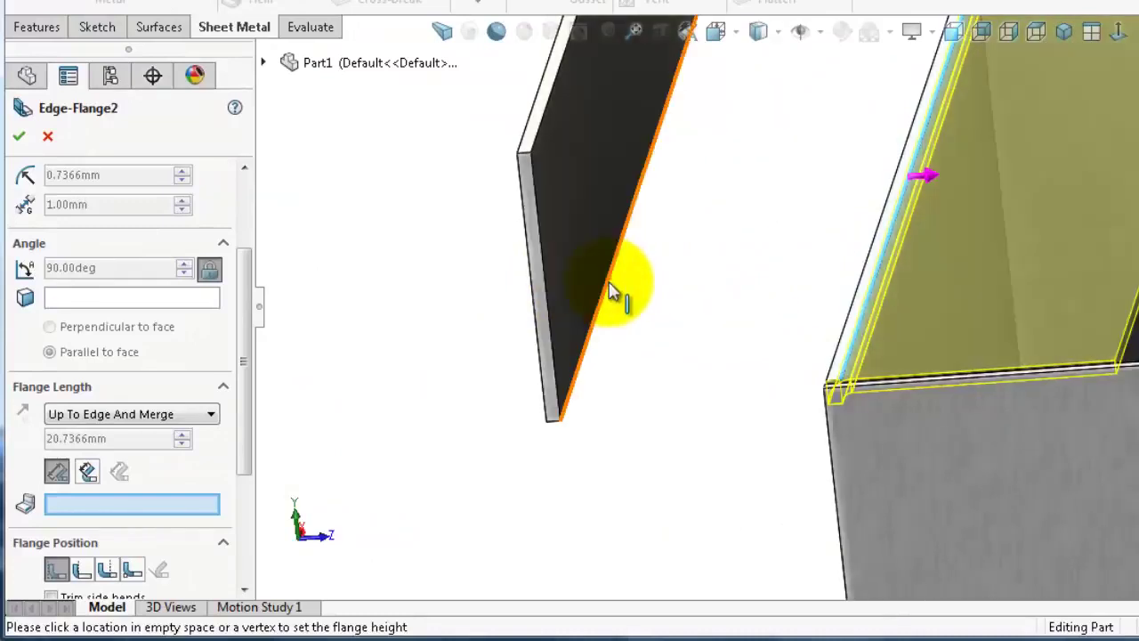
left_click(610, 291)
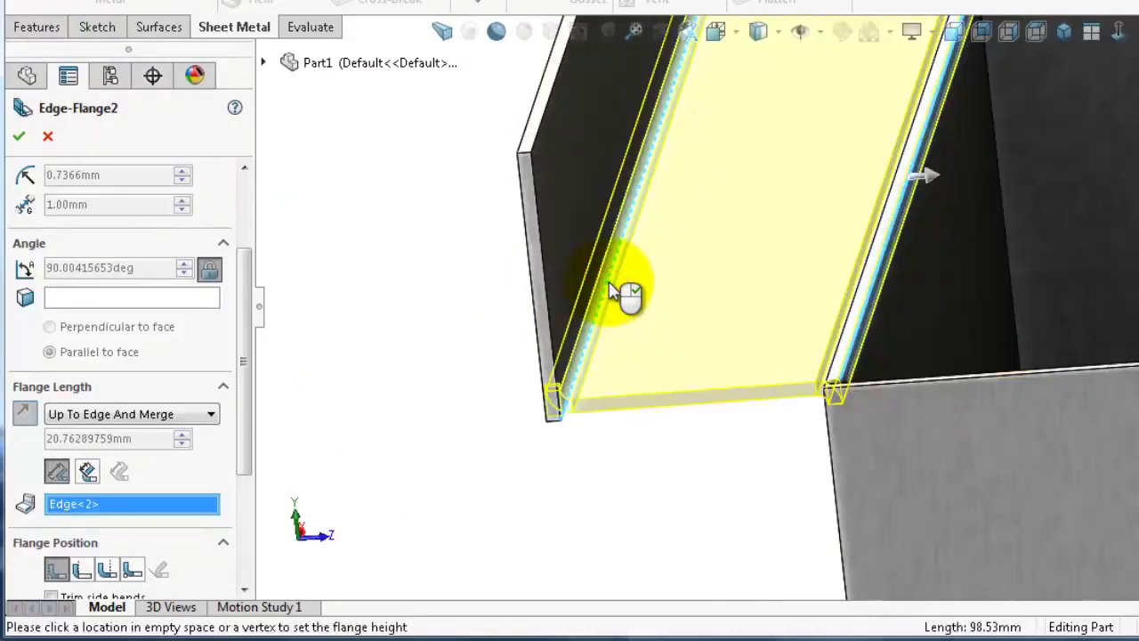
middle_click_drag(611, 291, 610, 291)
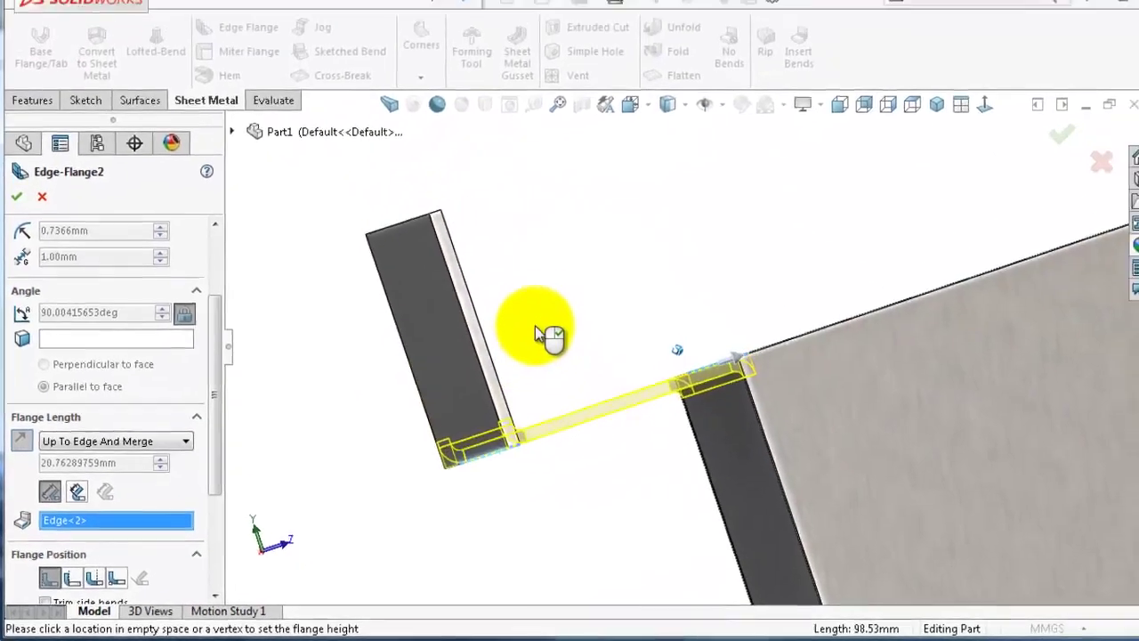
middle_click_drag(610, 292, 574, 392)
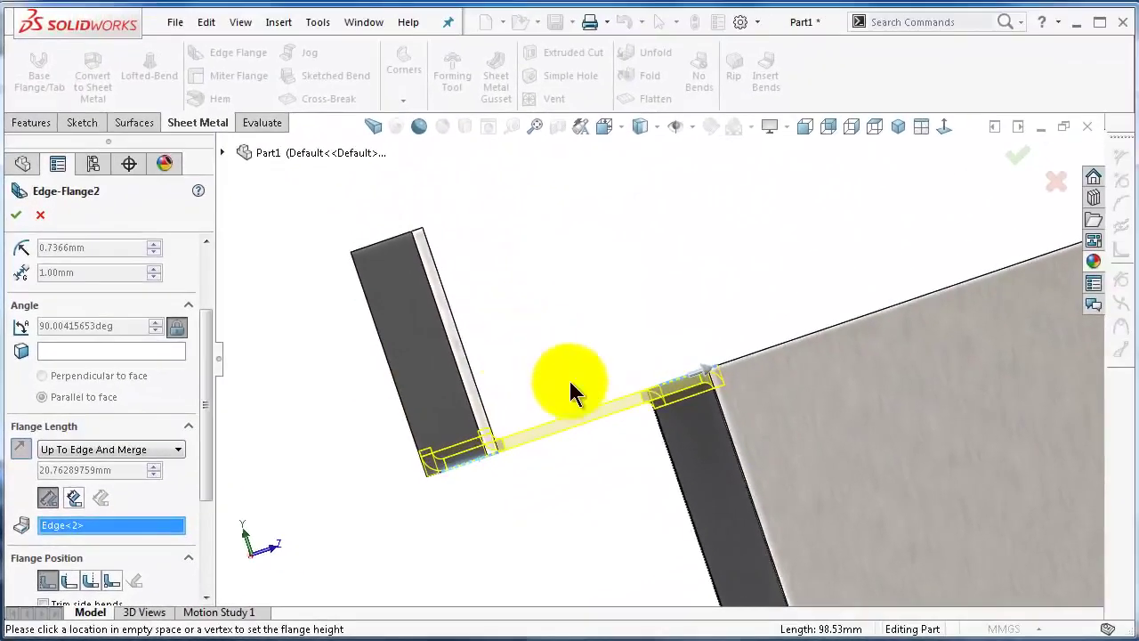
mouse_move(426, 281)
middle_mouse_down()
mouse_move(522, 399)
mouse_move(560, 412)
mouse_move(528, 402)
middle_mouse_up()
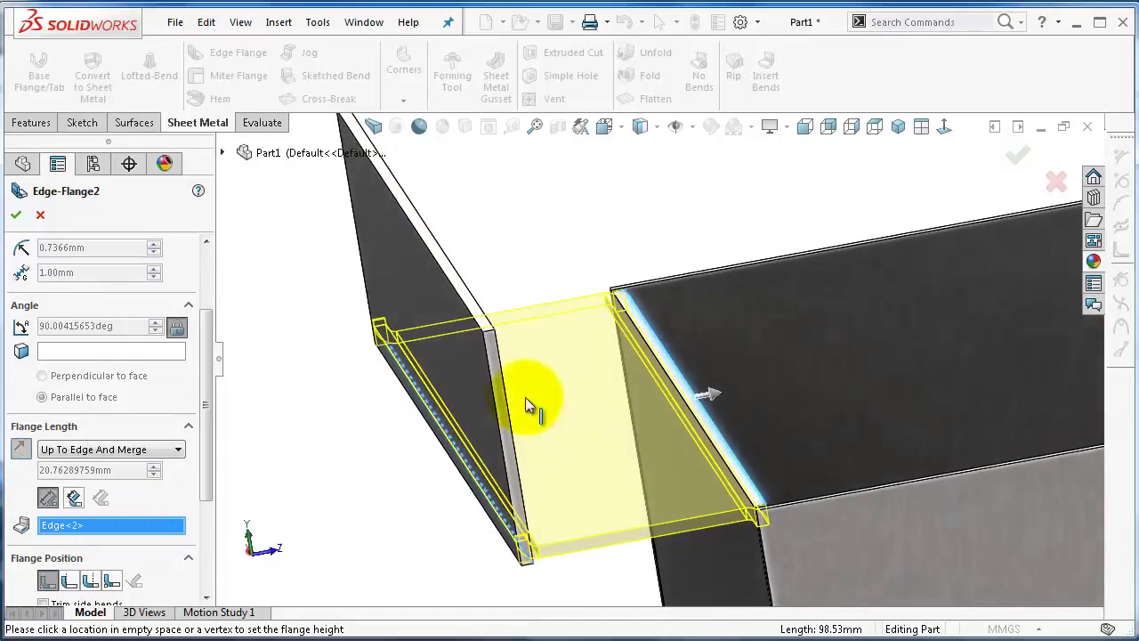
left_click(16, 215)
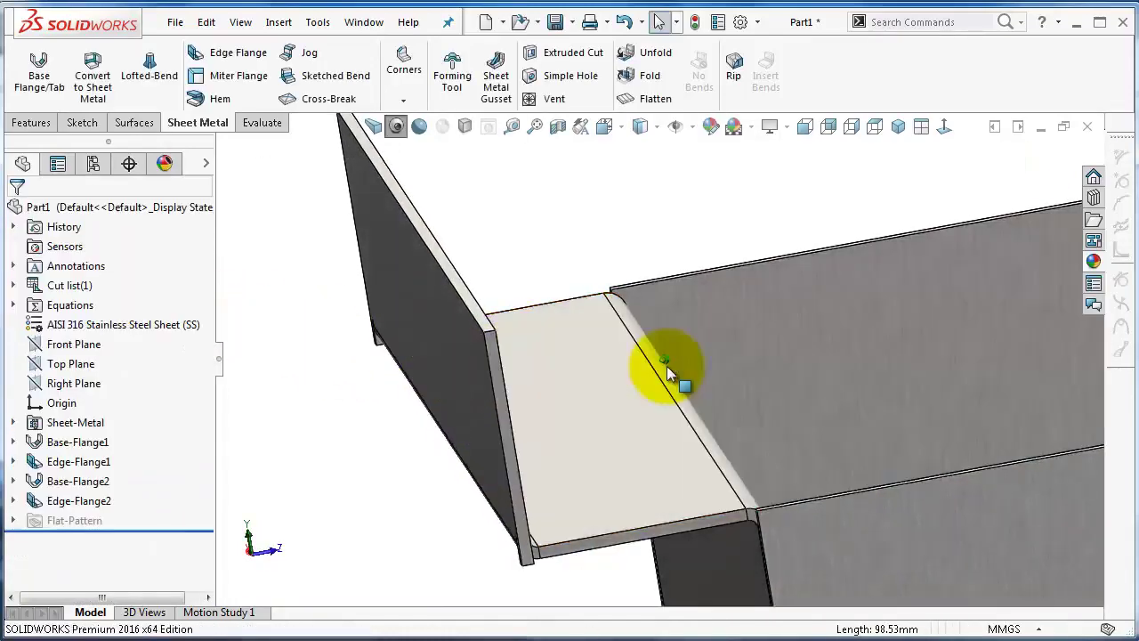
mouse_move(666, 366)
middle_mouse_down()
mouse_move(812, 401)
mouse_move(931, 412)
mouse_move(739, 418)
middle_mouse_up()
scroll(931, 412, "down", 3)
key("Left")
key("Left")
key("Left")
key("Left")
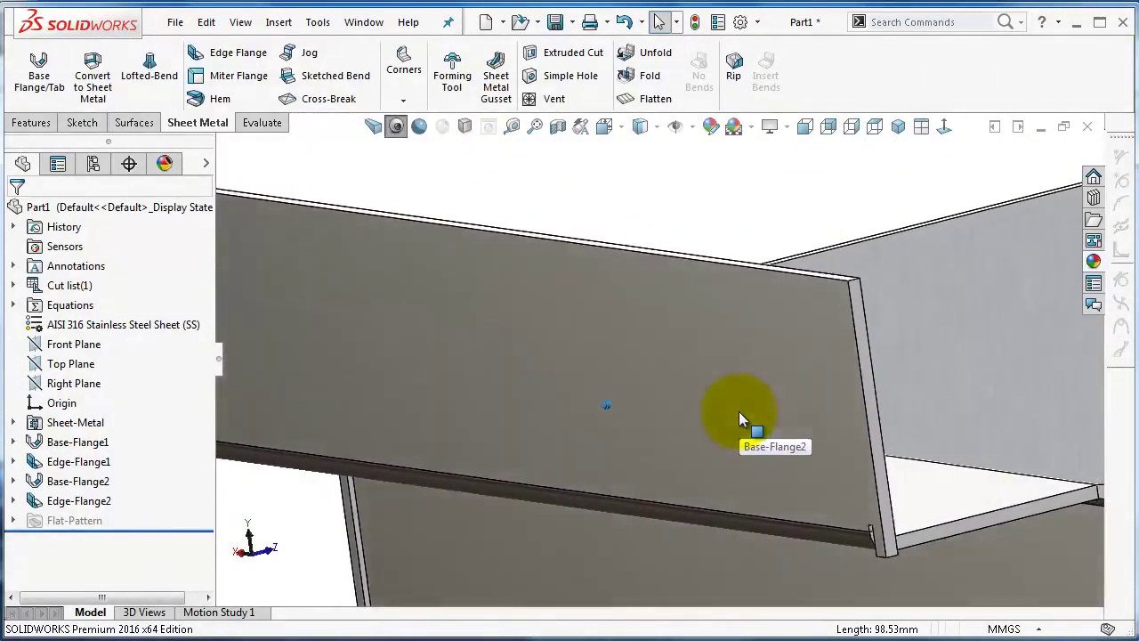
key("Left")
key("Left")
key("Left")
key("Left")
key("Left")
key("Left")
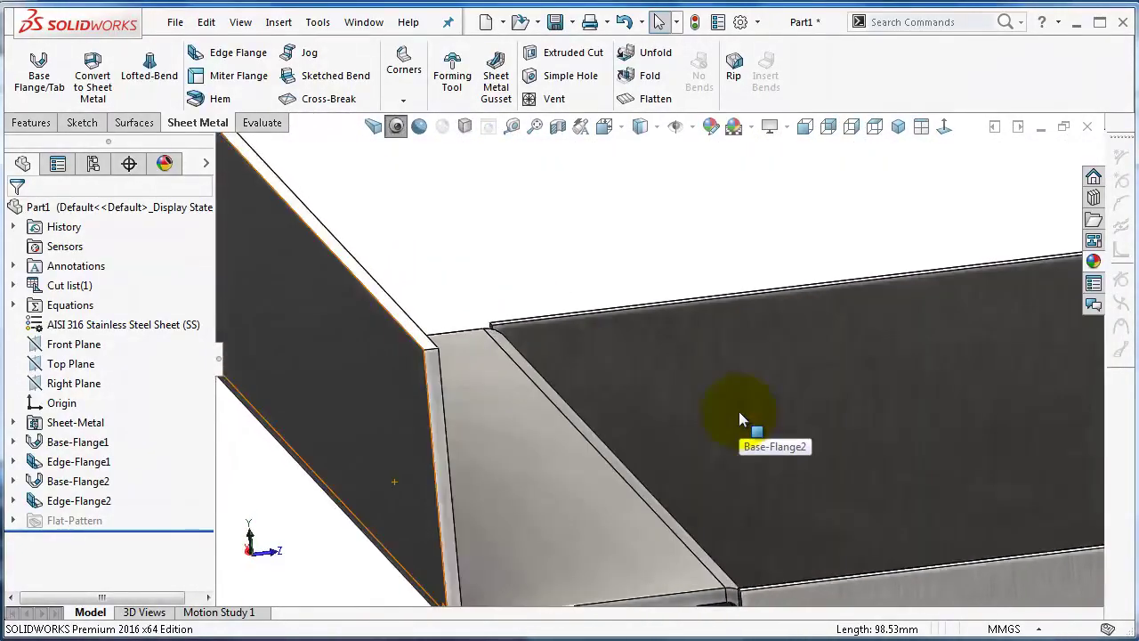
key("Left")
key("Left")
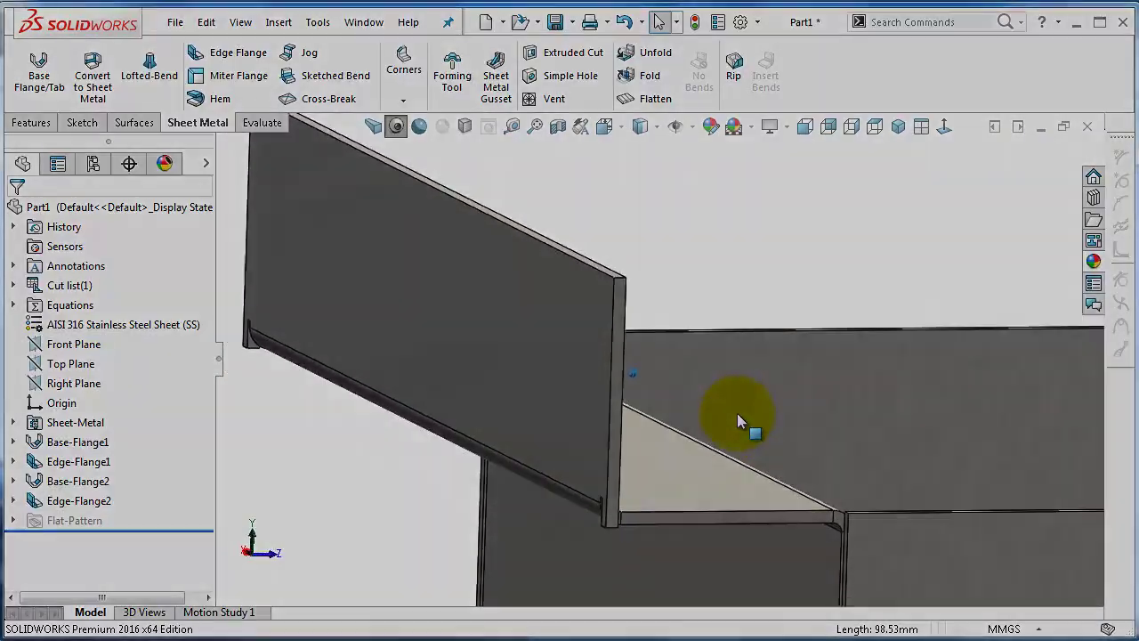